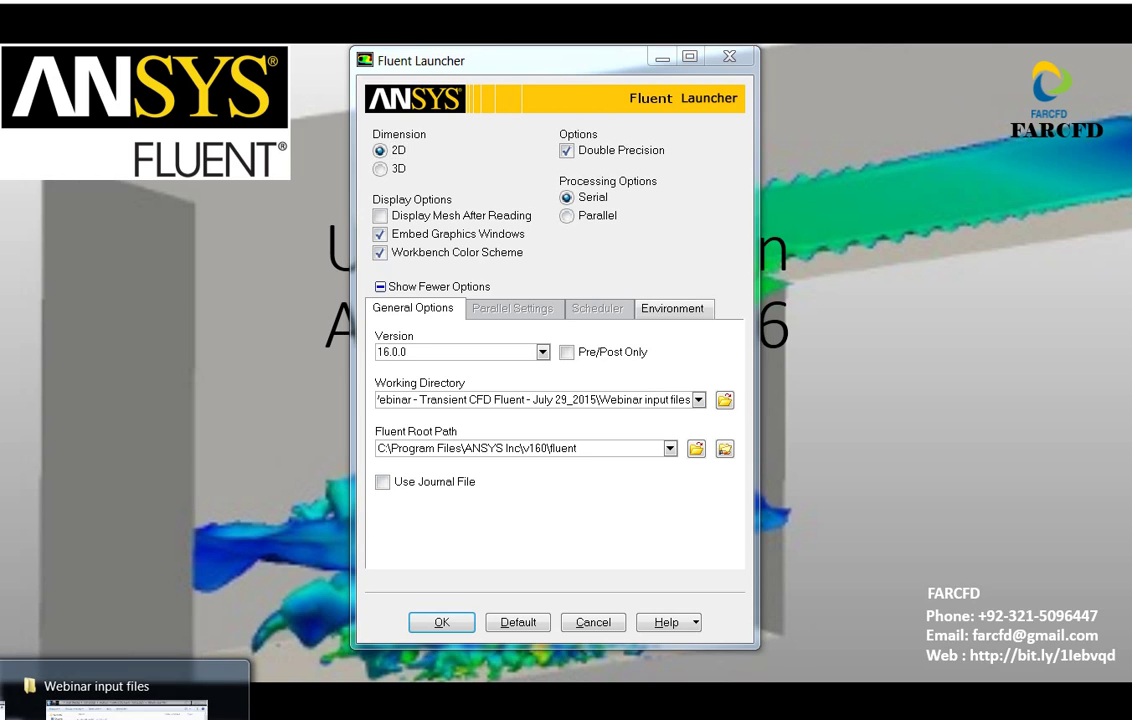
Start a 2D, double-precision, serial Fluent session and read the coarse mesh file.
click(110, 688)
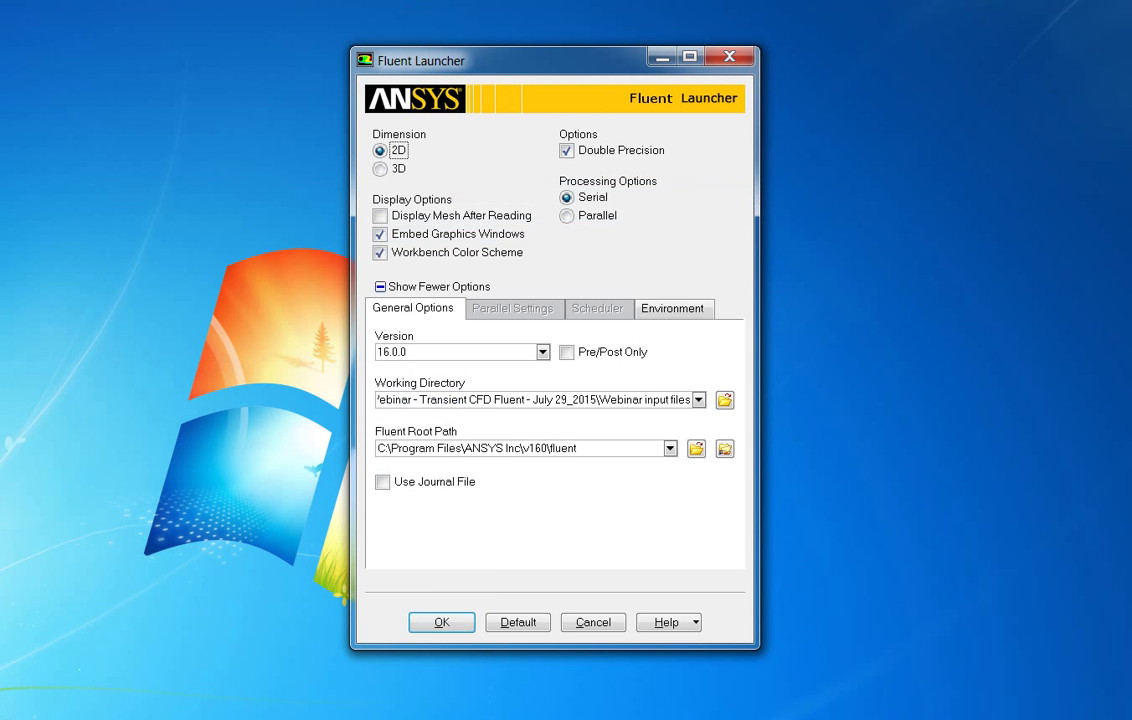
click(447, 624)
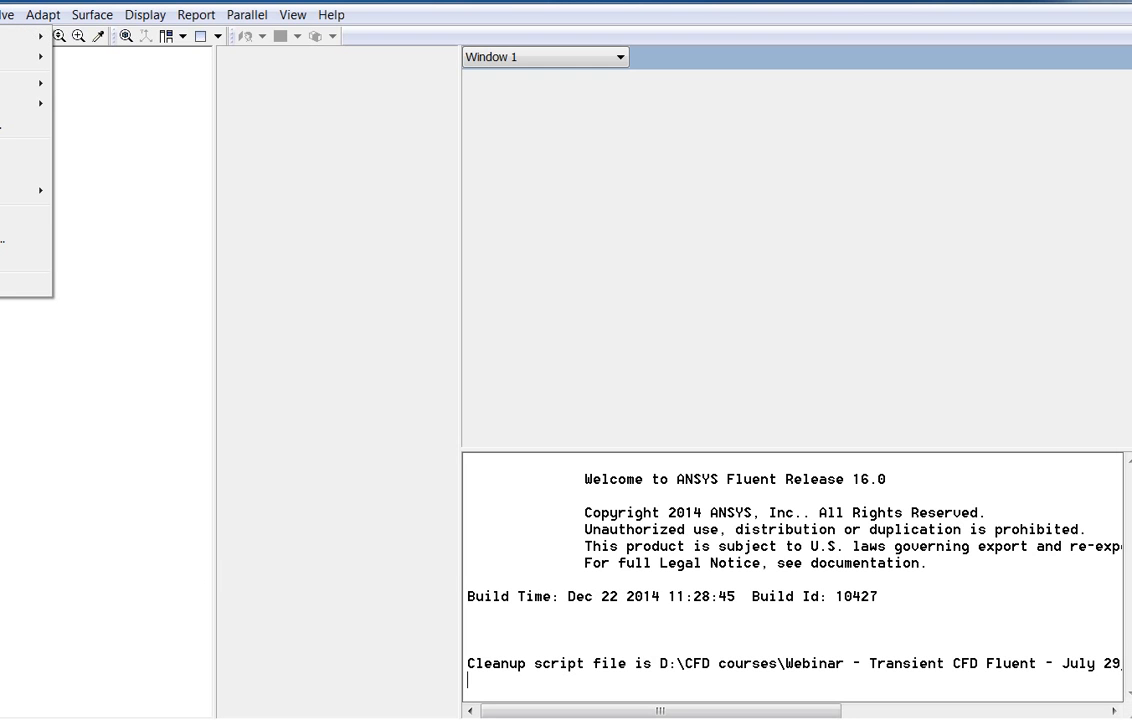
mouse_move(25, 36)
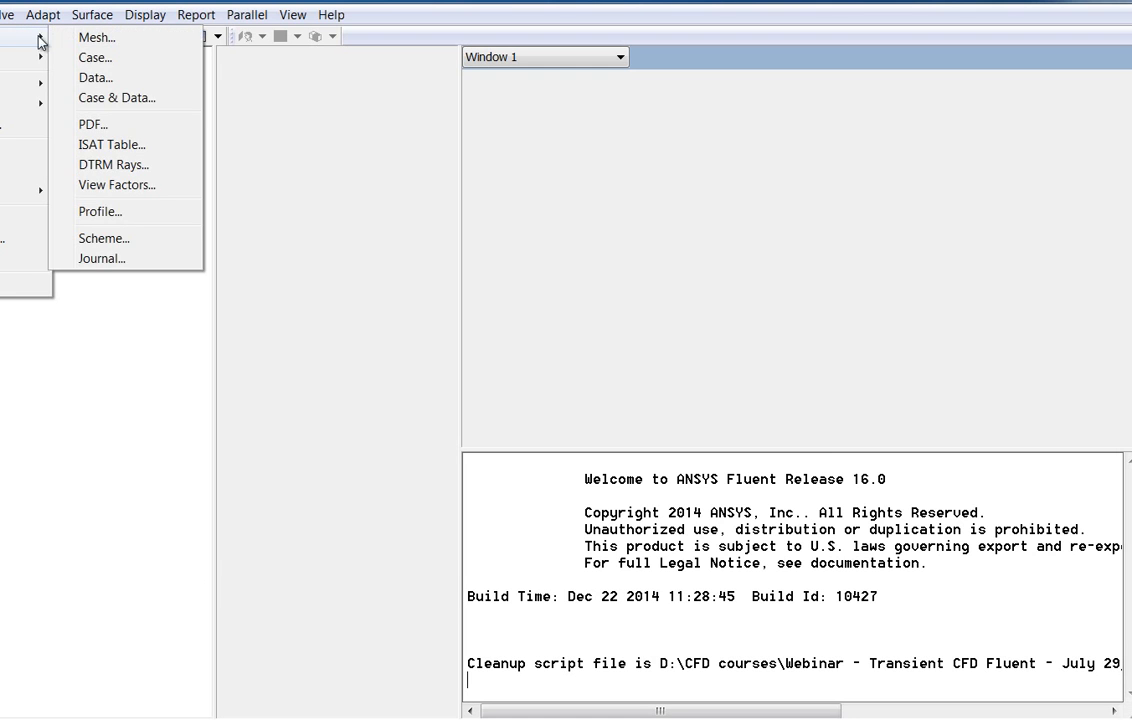
click(70, 35)
double_click(360, 222)
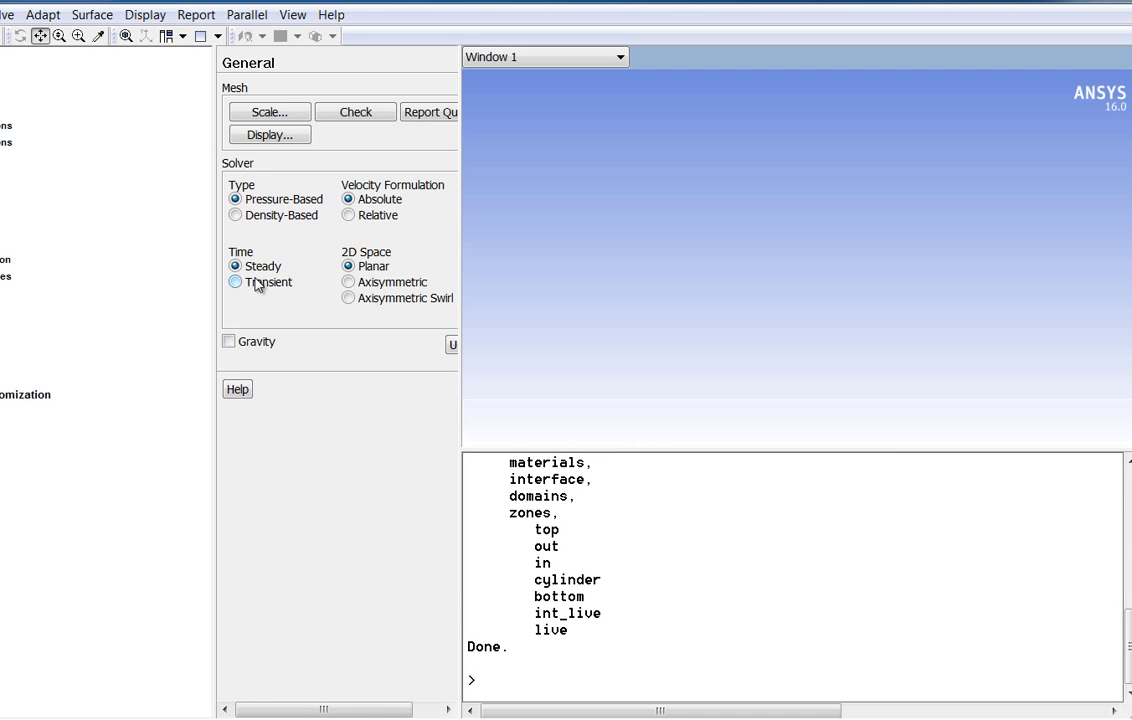
Set the solver's time formulation to Transient and resize the program window so all its panes are visible.
click(258, 283)
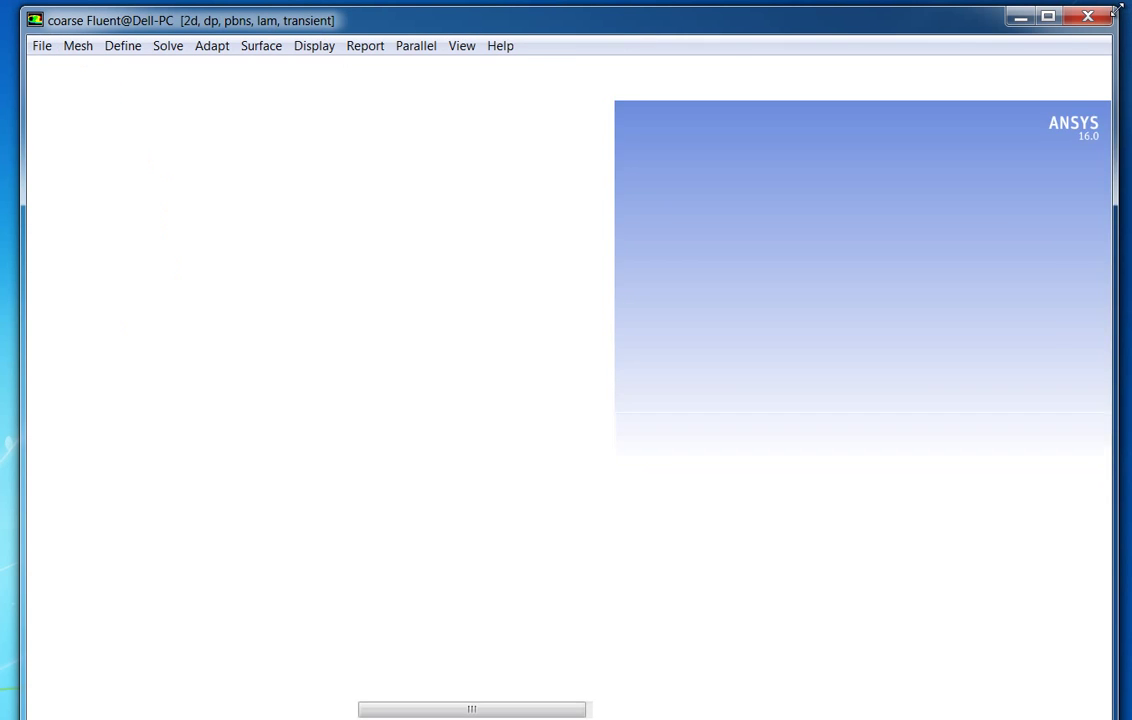
drag(1130, 8, 1117, 11)
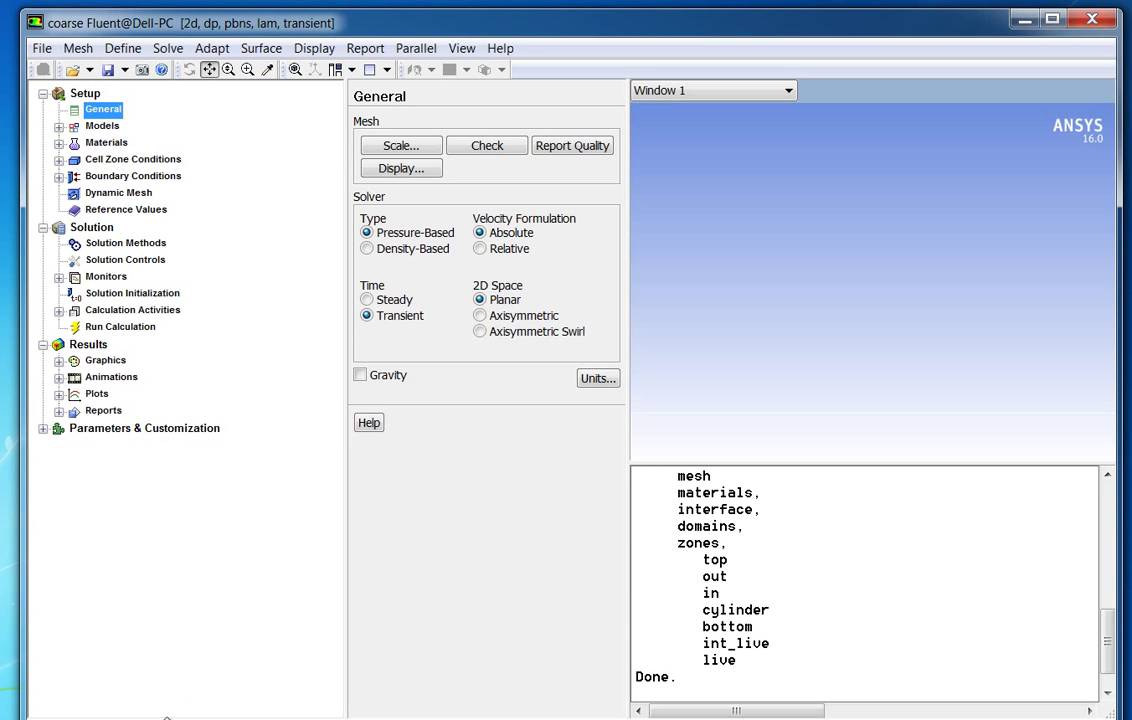
drag(160, 717, 159, 710)
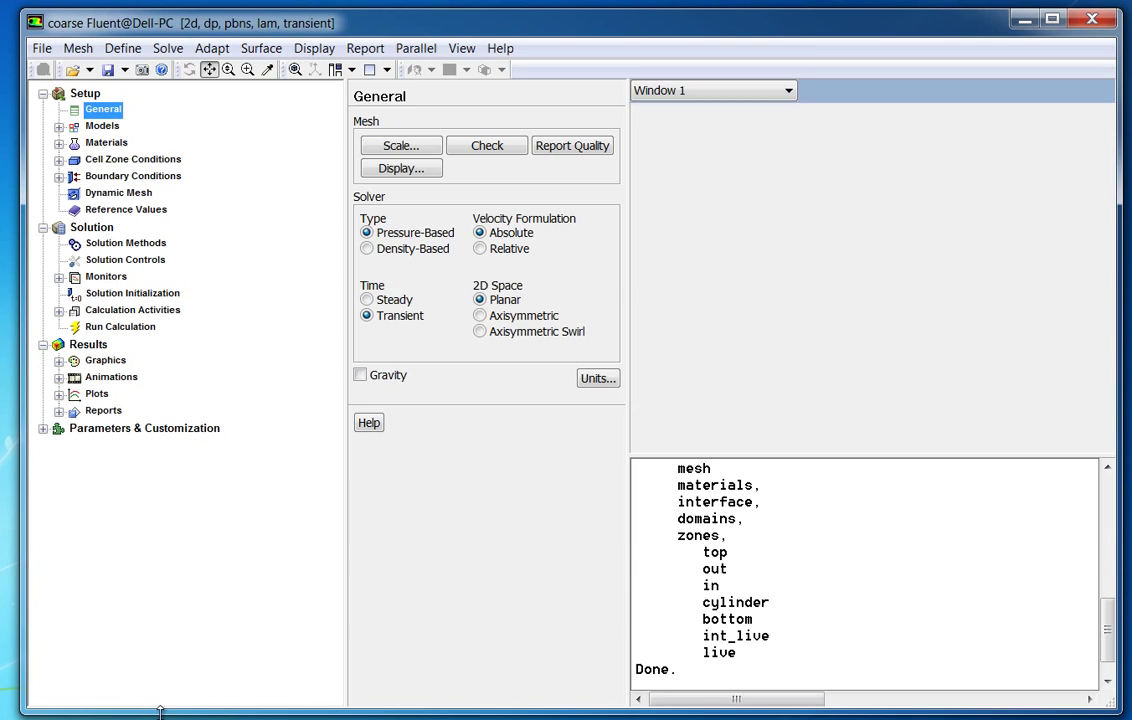
drag(30, 708, 17, 710)
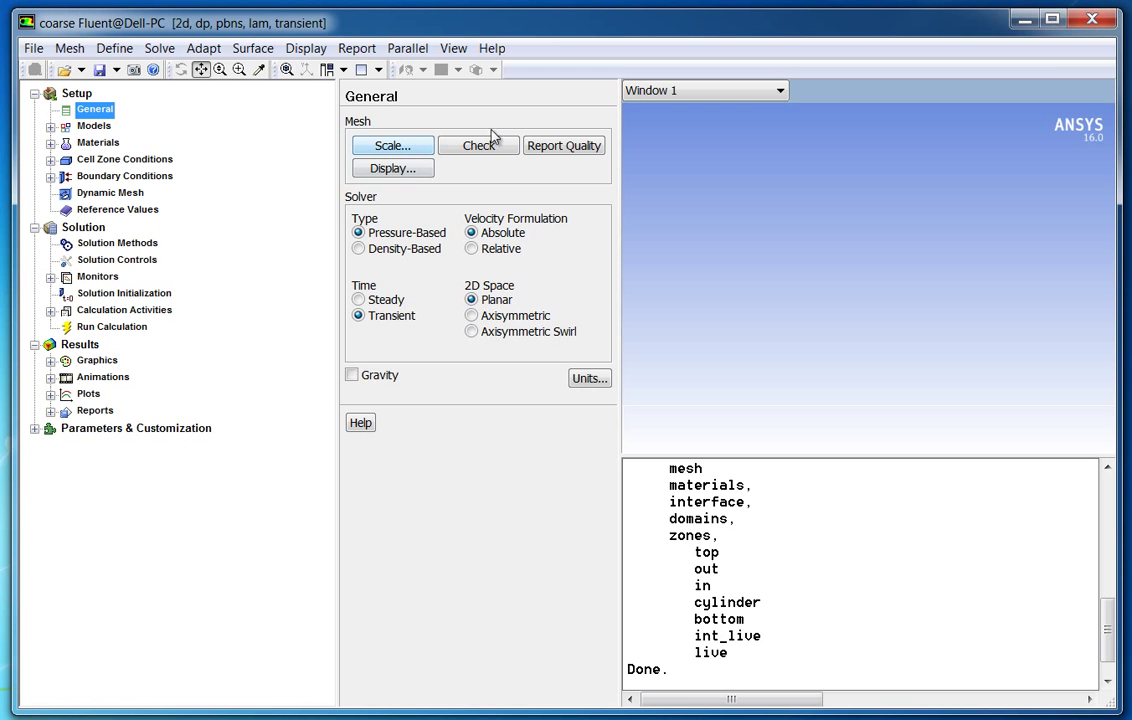
Display the mesh edges on all surfaces with the interior type colored black.
click(399, 169)
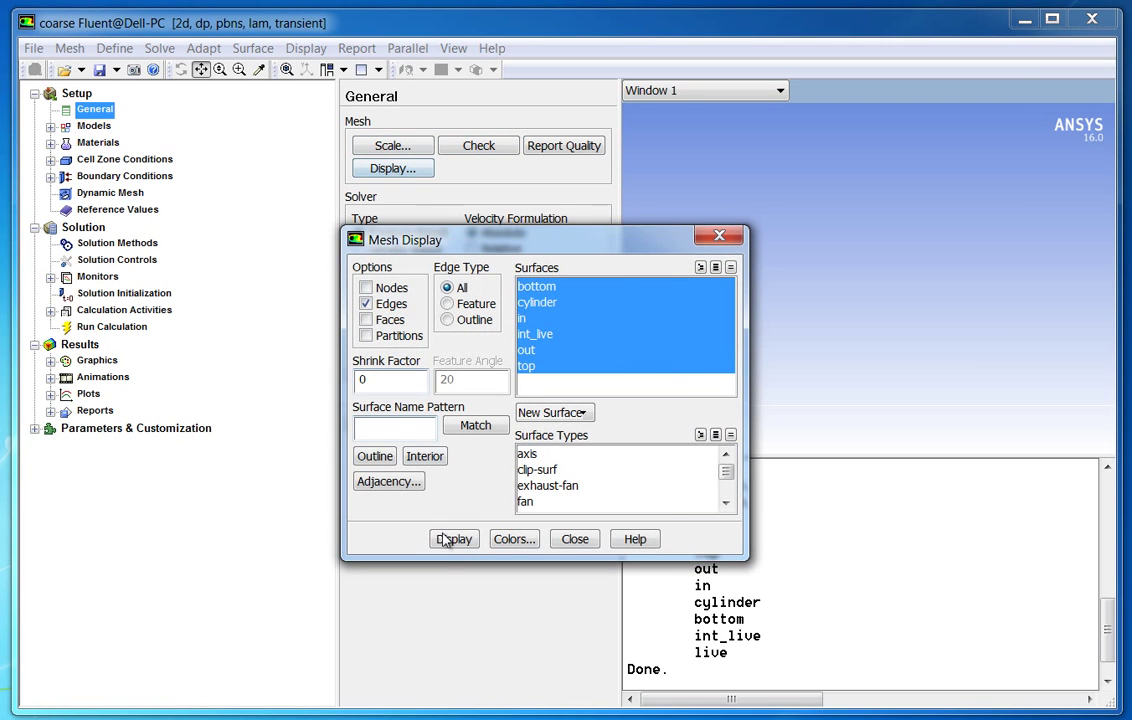
click(453, 538)
click(507, 539)
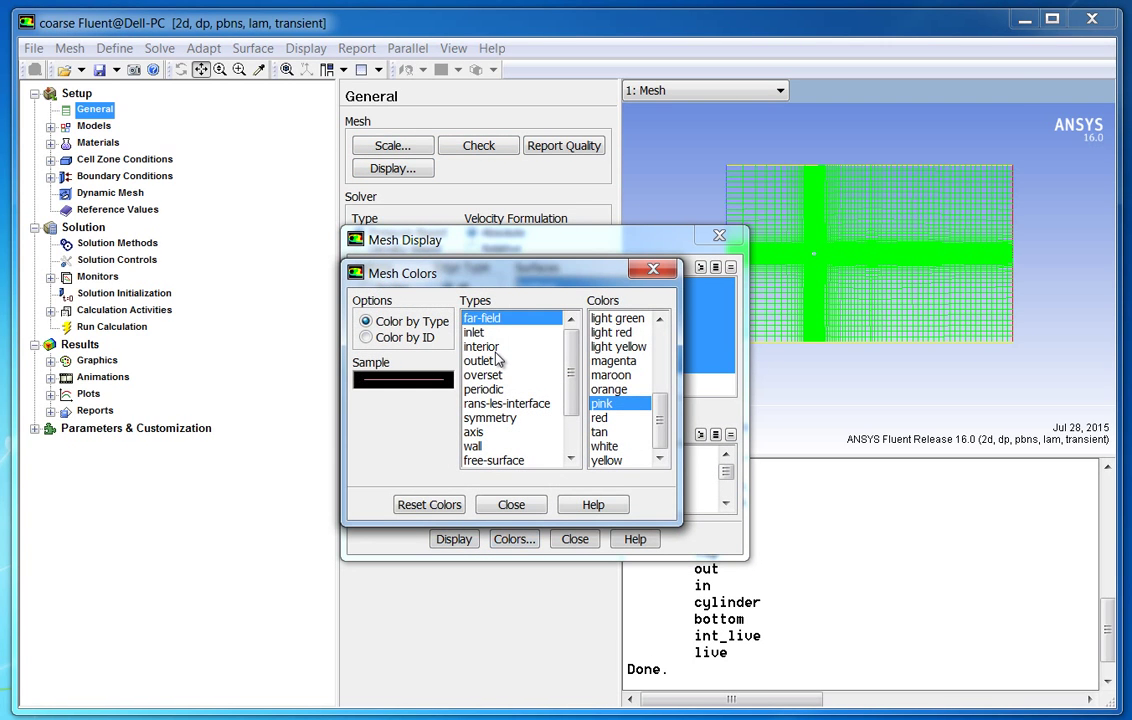
click(488, 347)
scroll(625, 340, up, 1)
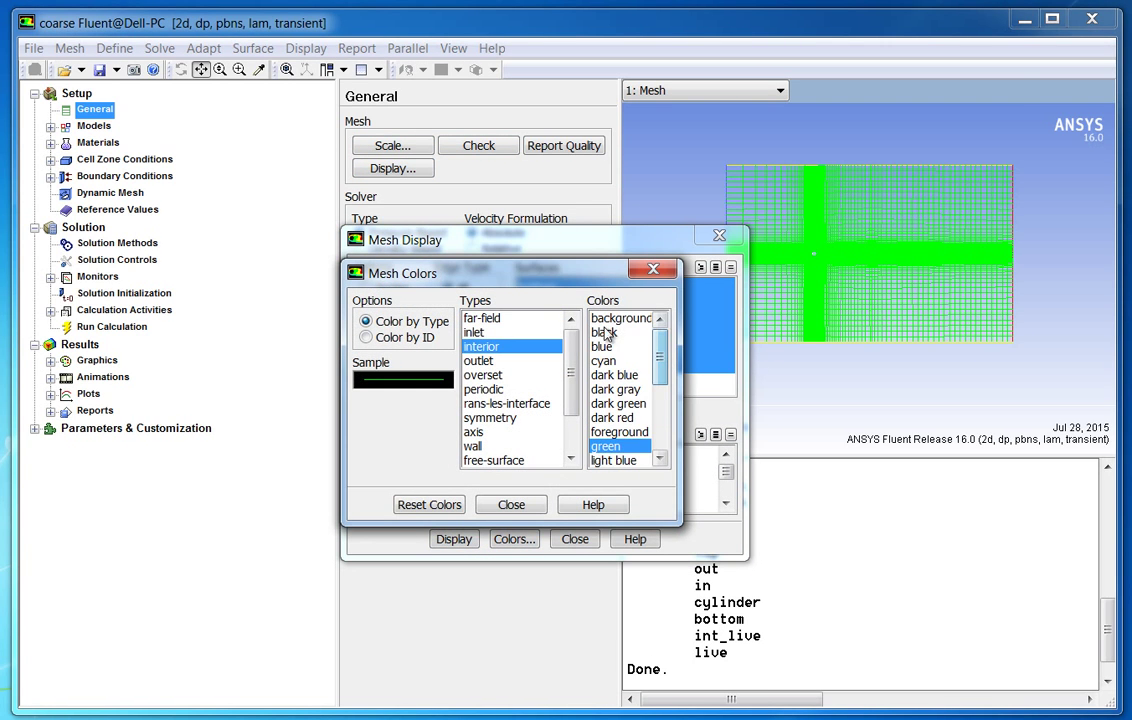
click(606, 332)
click(511, 505)
click(453, 538)
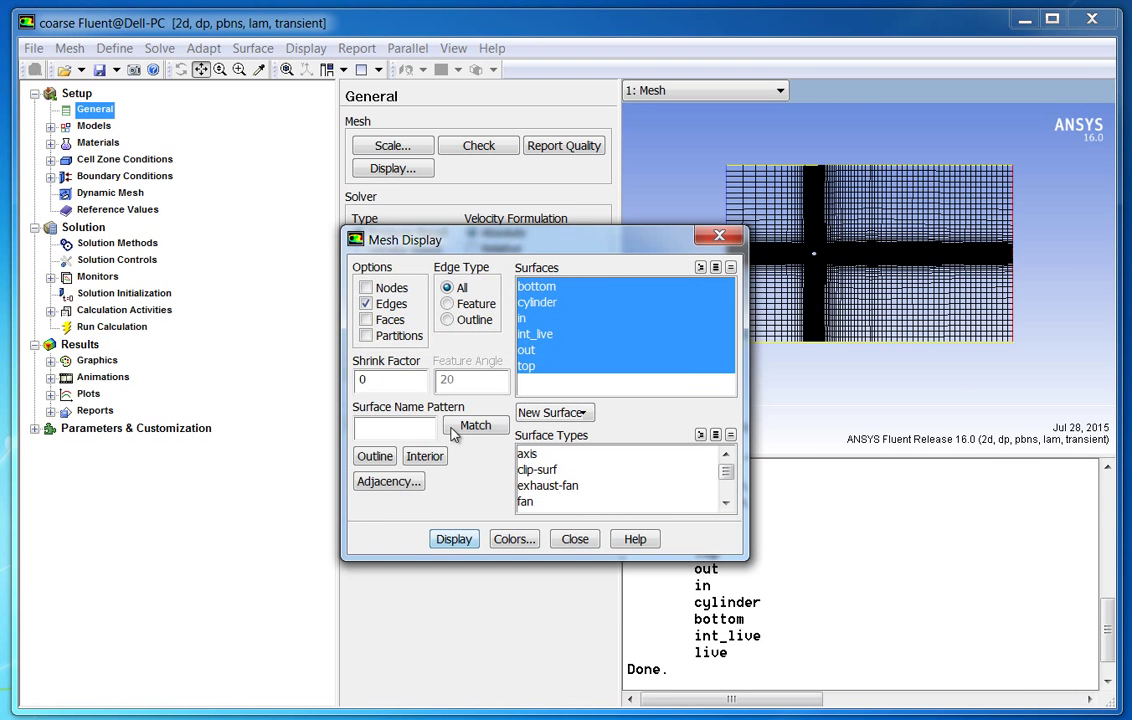
click(718, 237)
Report the mesh quality and widen the graphics and console area.
click(584, 145)
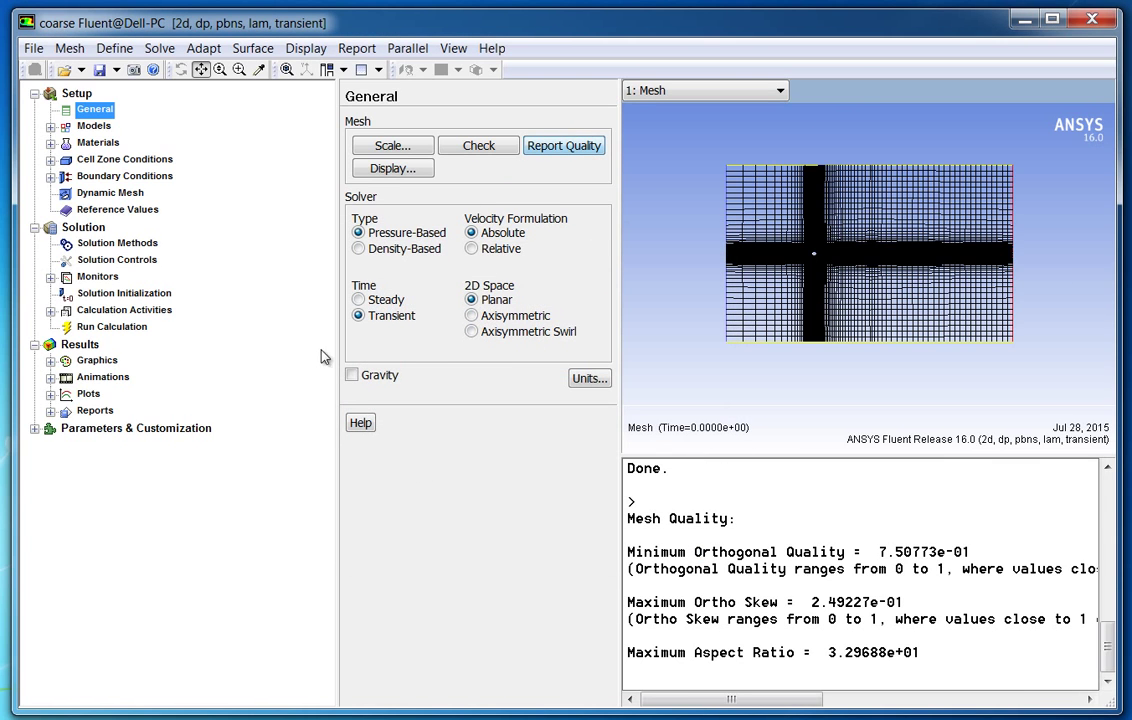
drag(340, 390, 246, 385)
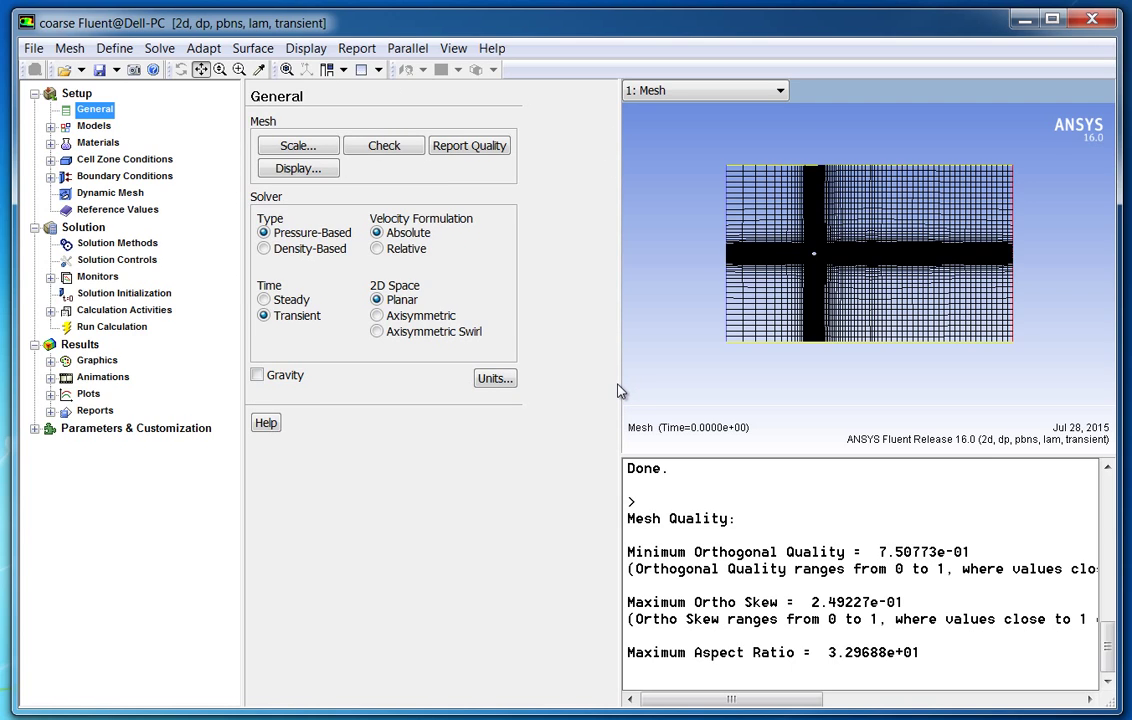
drag(620, 386, 514, 385)
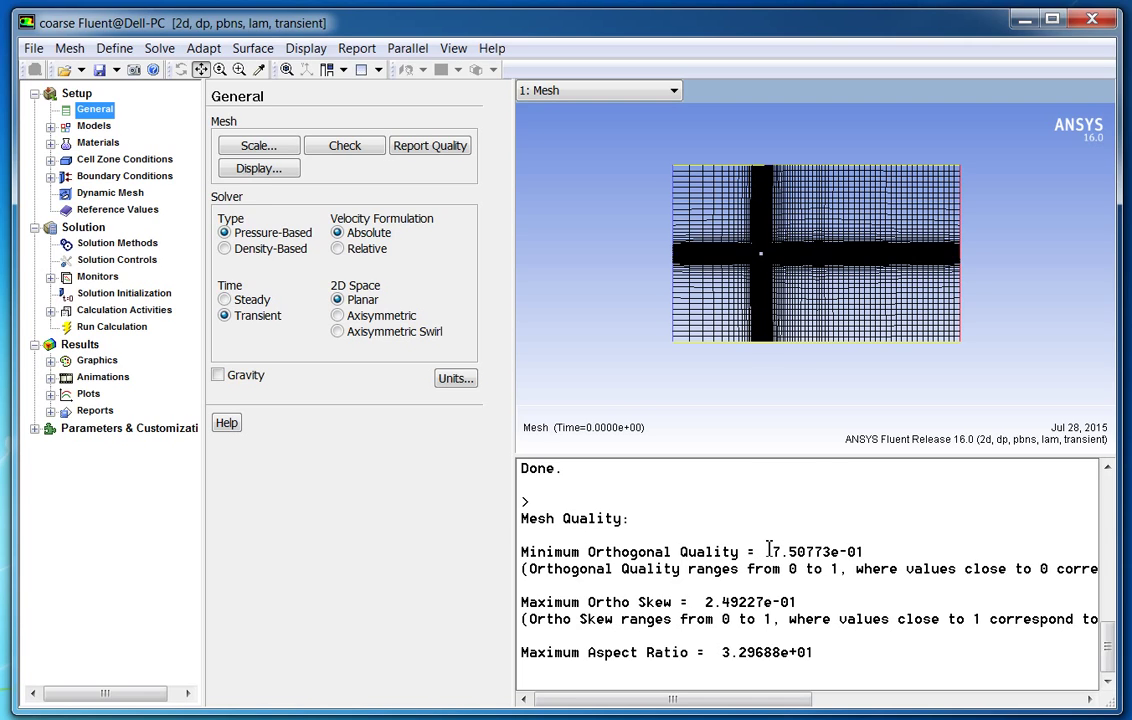
Examine the mesh around the cylinder and the reported orthogonal quality, ortho skew and aspect ratio.
drag(771, 551, 843, 572)
drag(641, 163, 720, 280)
drag(810, 314, 711, 286)
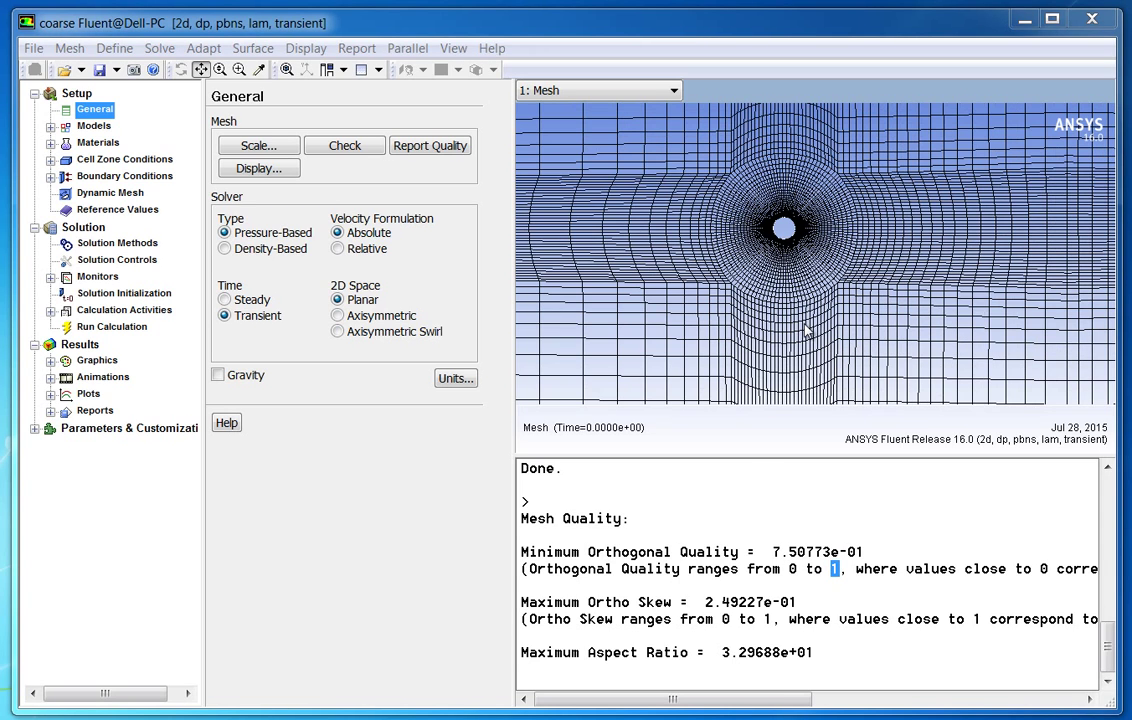
drag(600, 142, 810, 279)
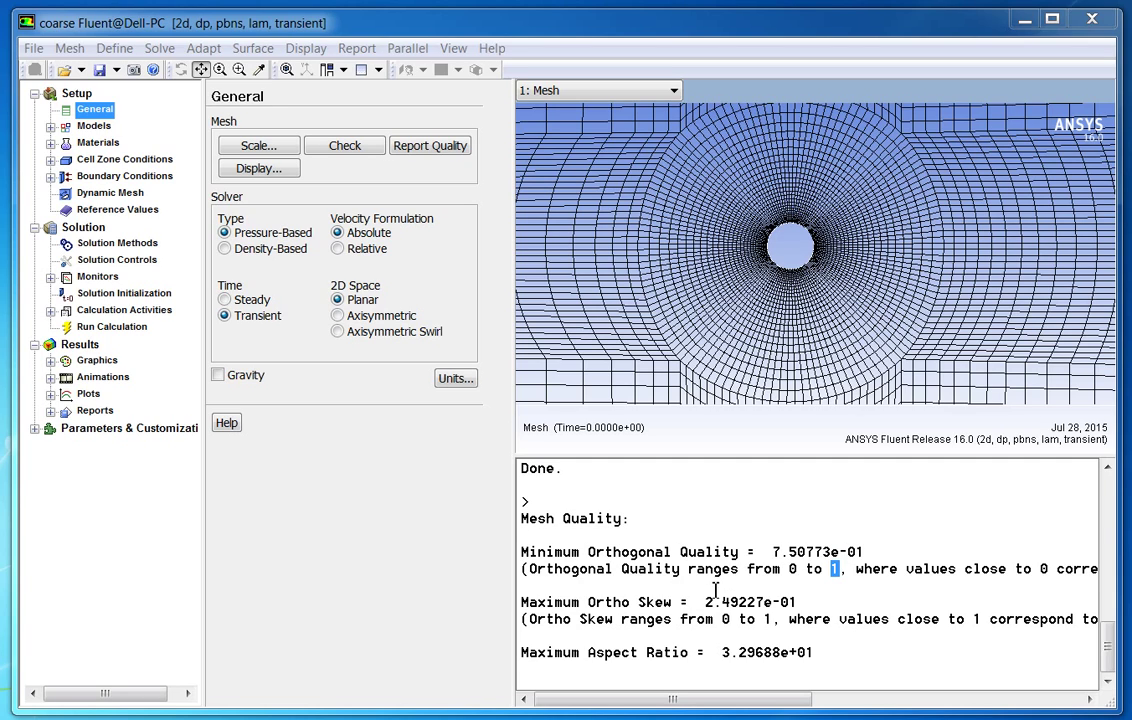
drag(699, 603, 811, 608)
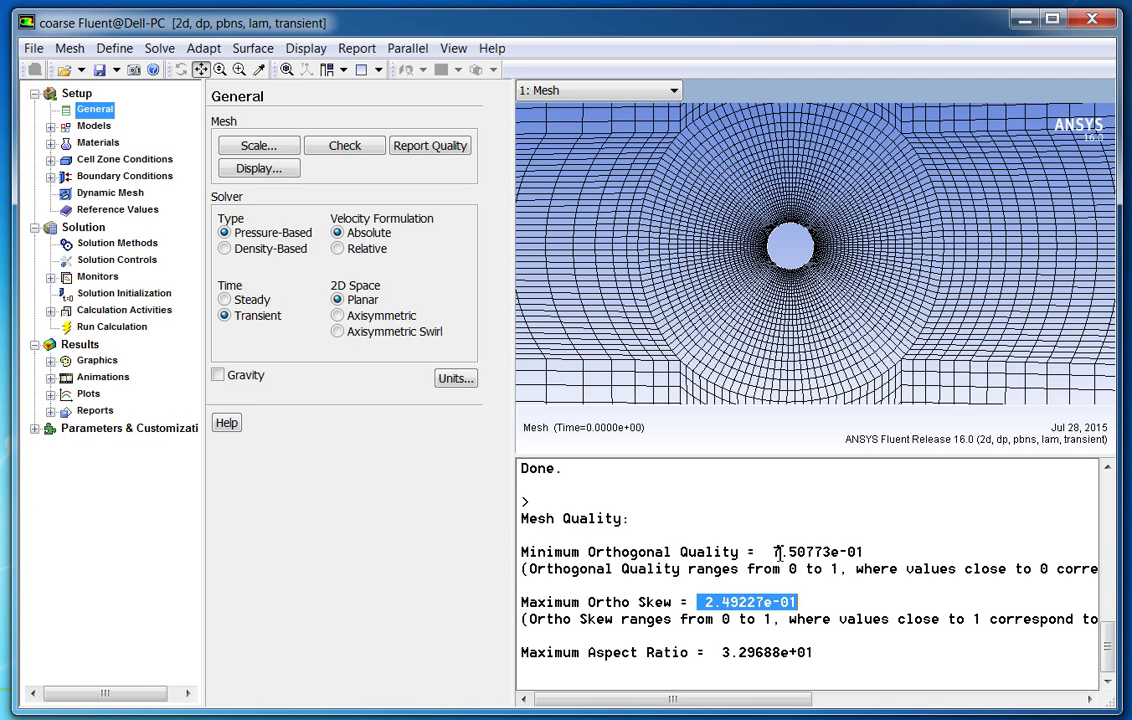
drag(764, 552, 866, 552)
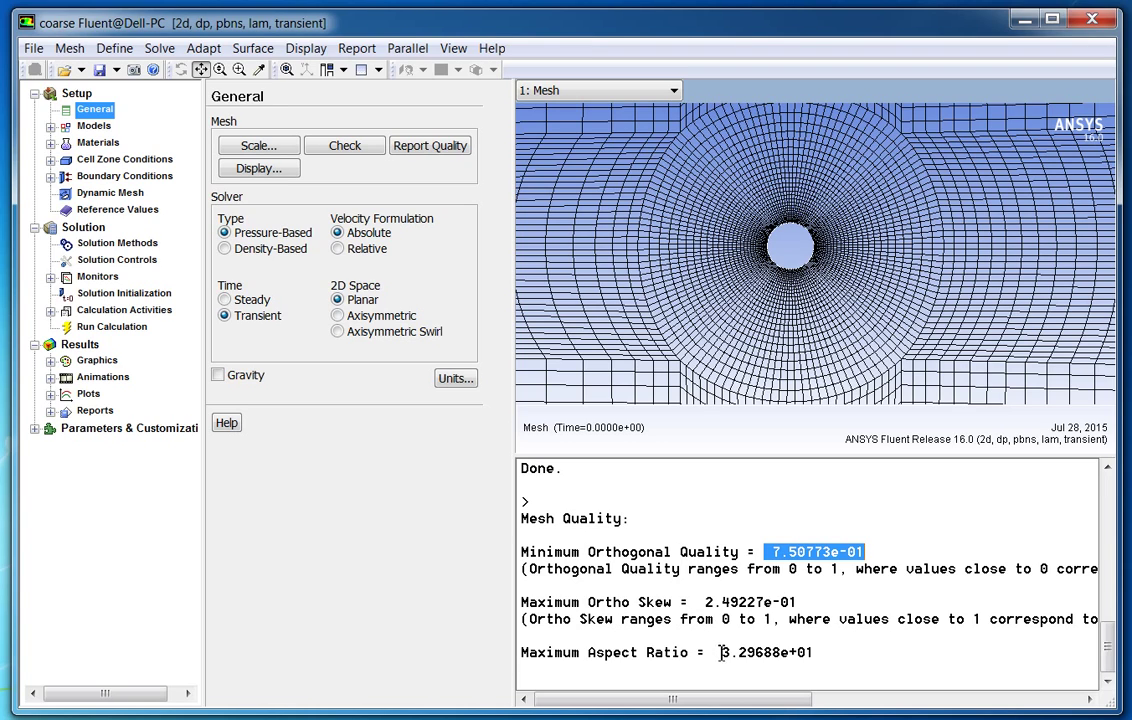
drag(720, 652, 844, 664)
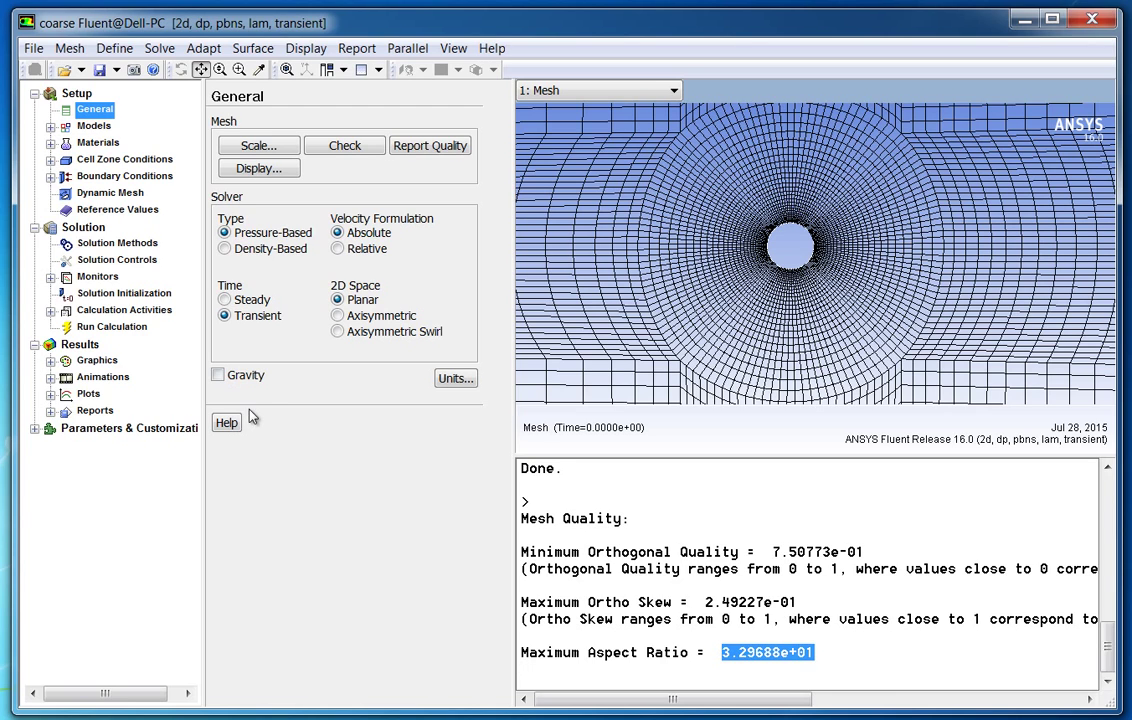
Run a mesh check and report the mesh quality again.
click(337, 145)
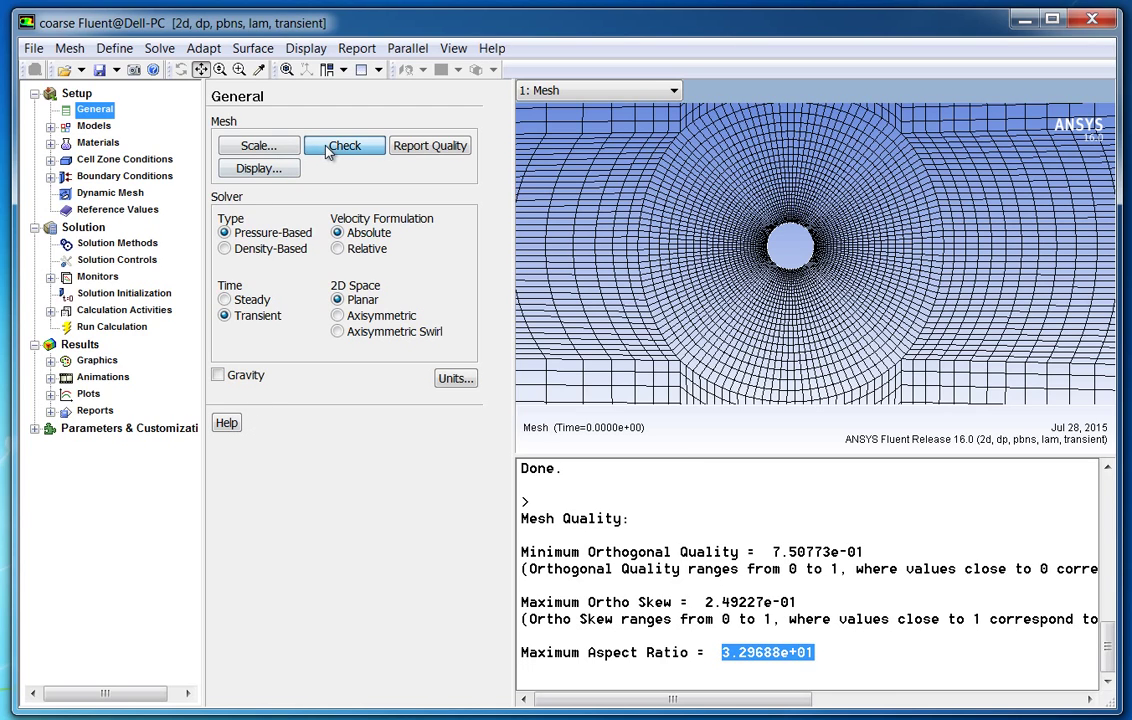
click(403, 145)
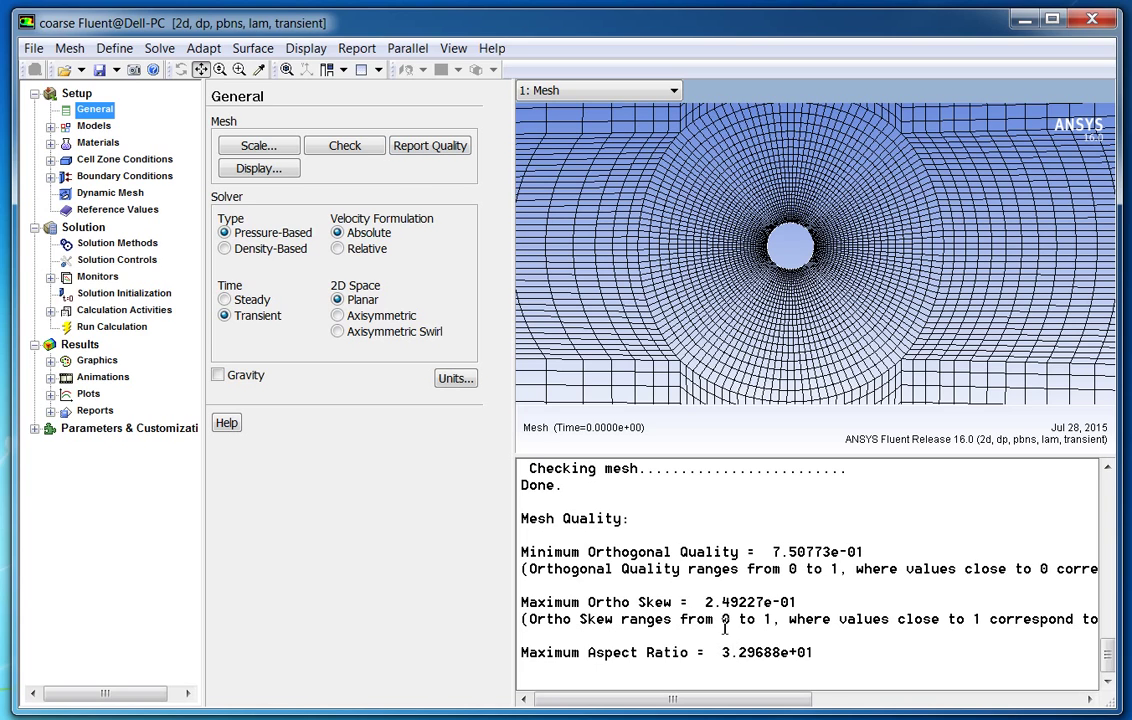
scroll(660, 250, down, 3)
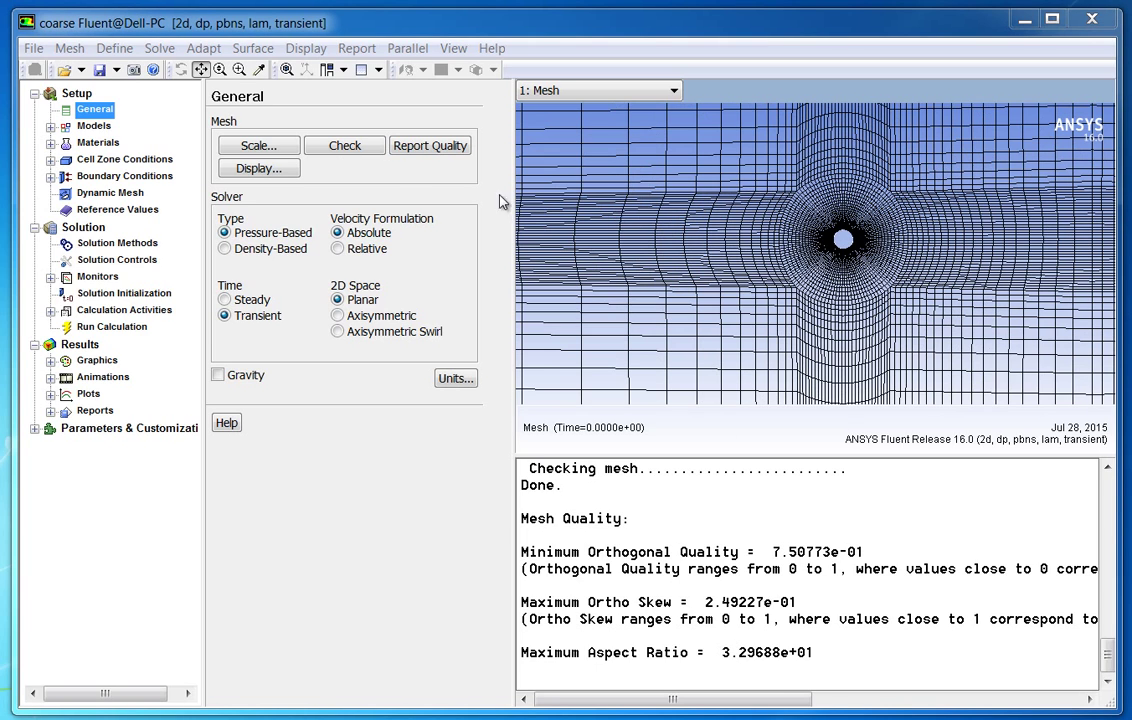
Leave the energy equation off and confirm Laminar as the viscous model.
click(90, 126)
double_click(240, 153)
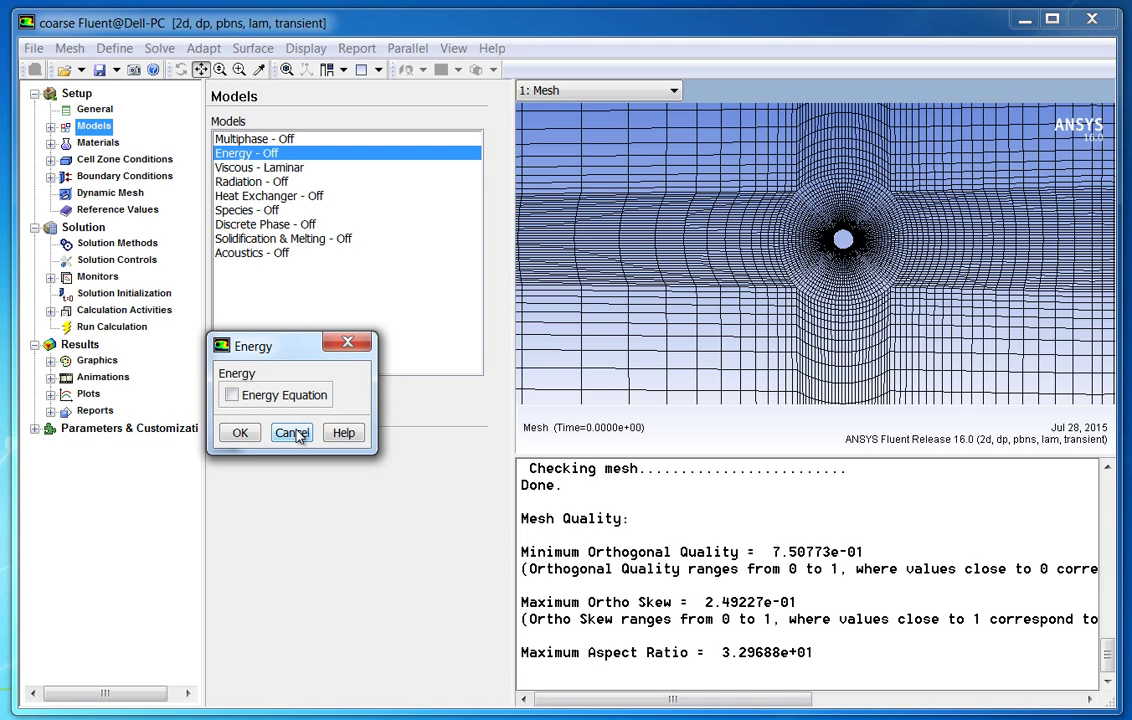
click(296, 434)
click(50, 126)
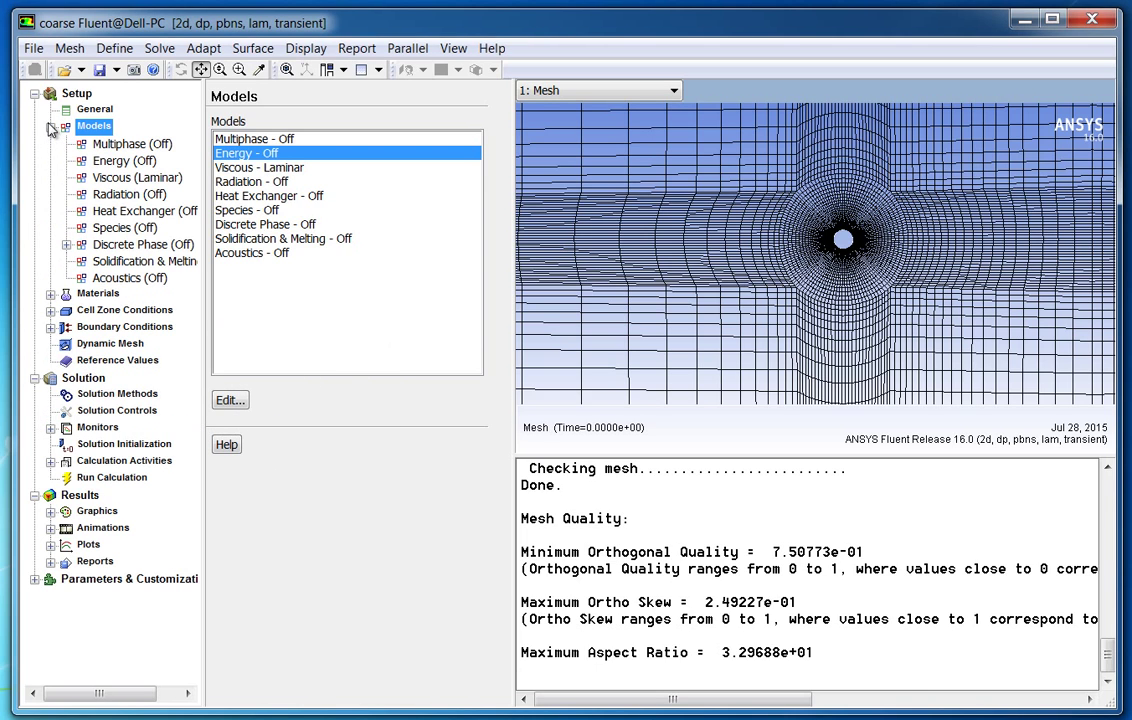
double_click(256, 166)
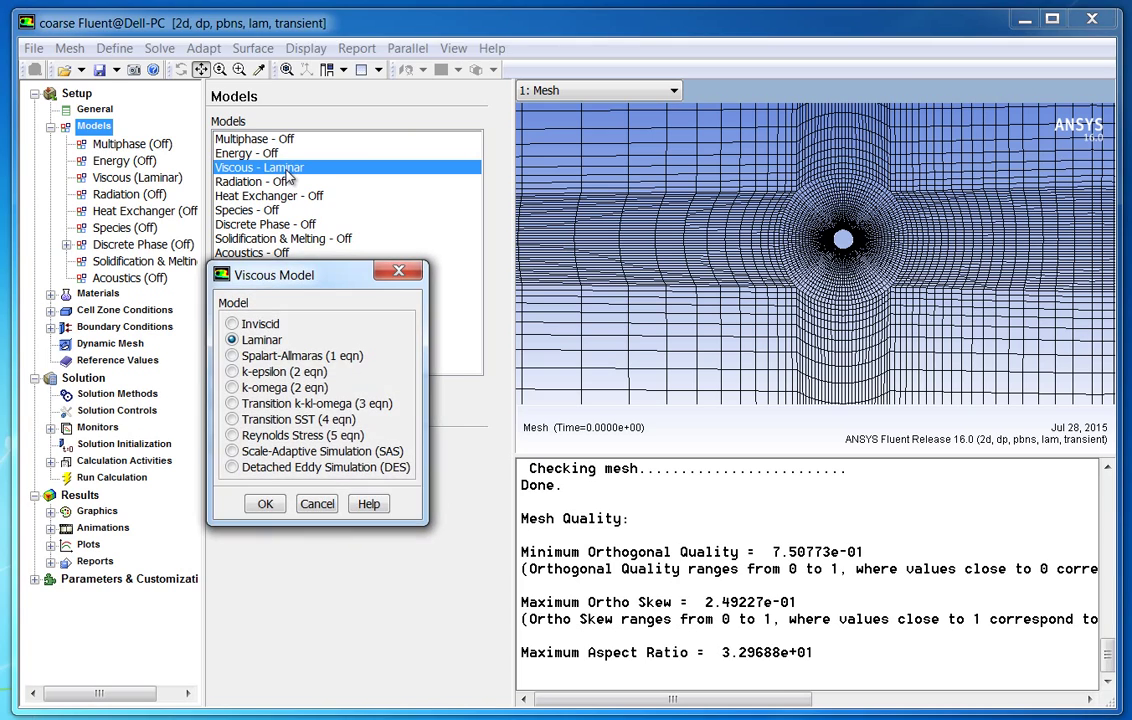
click(265, 504)
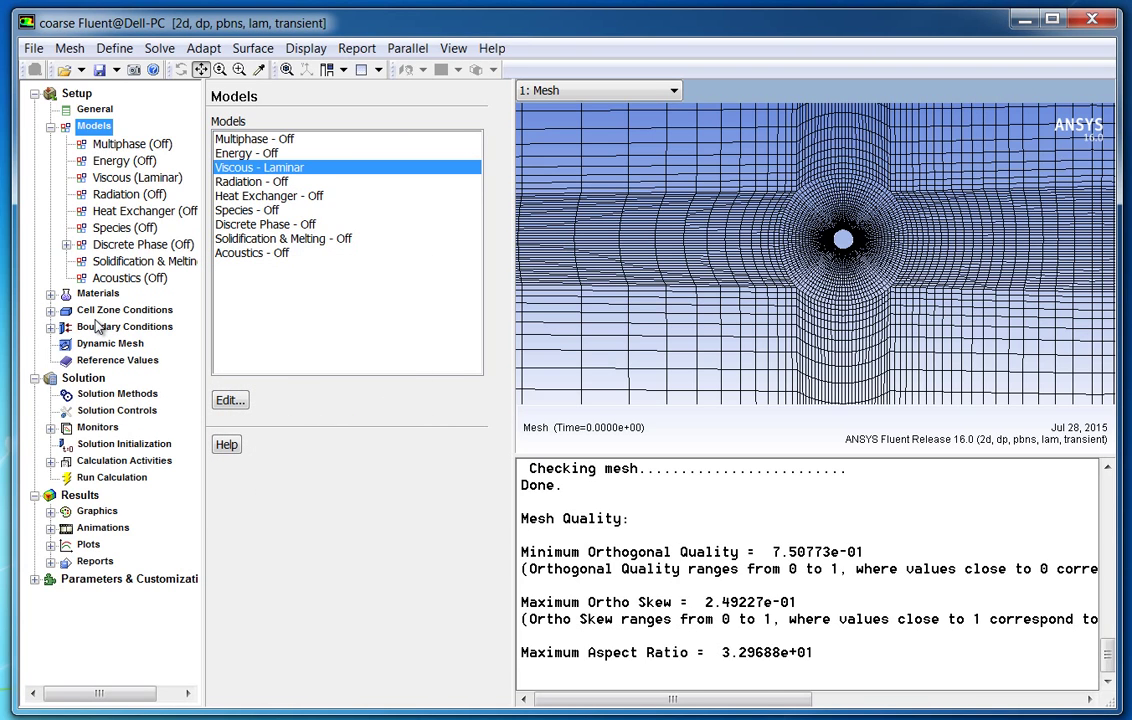
Set the air material's constant density to 1 kg/m3 and constant viscosity to 0.006667 kg/m-s.
click(51, 294)
click(97, 292)
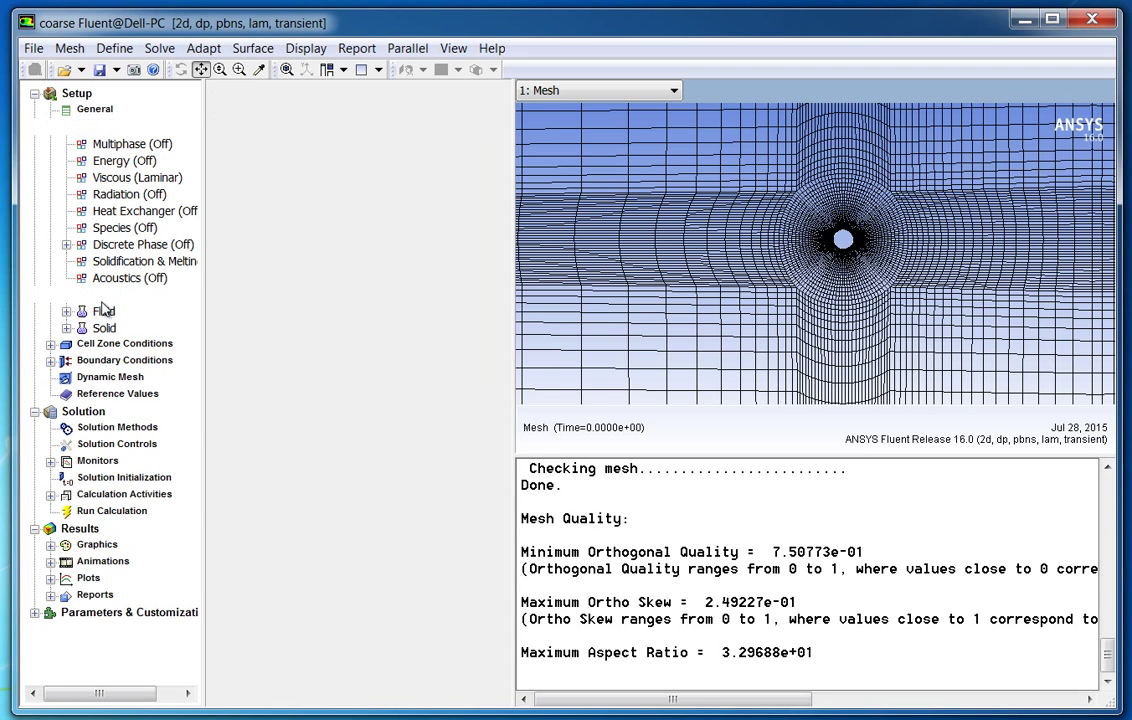
double_click(234, 153)
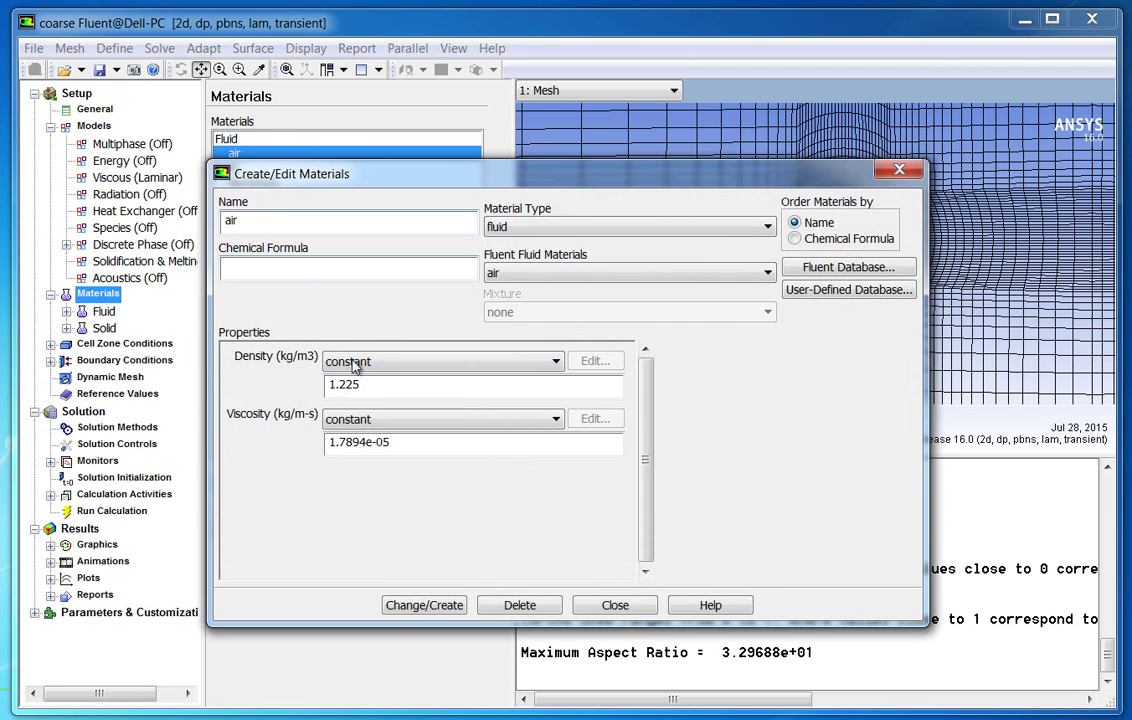
drag(362, 384, 289, 388)
text(1)
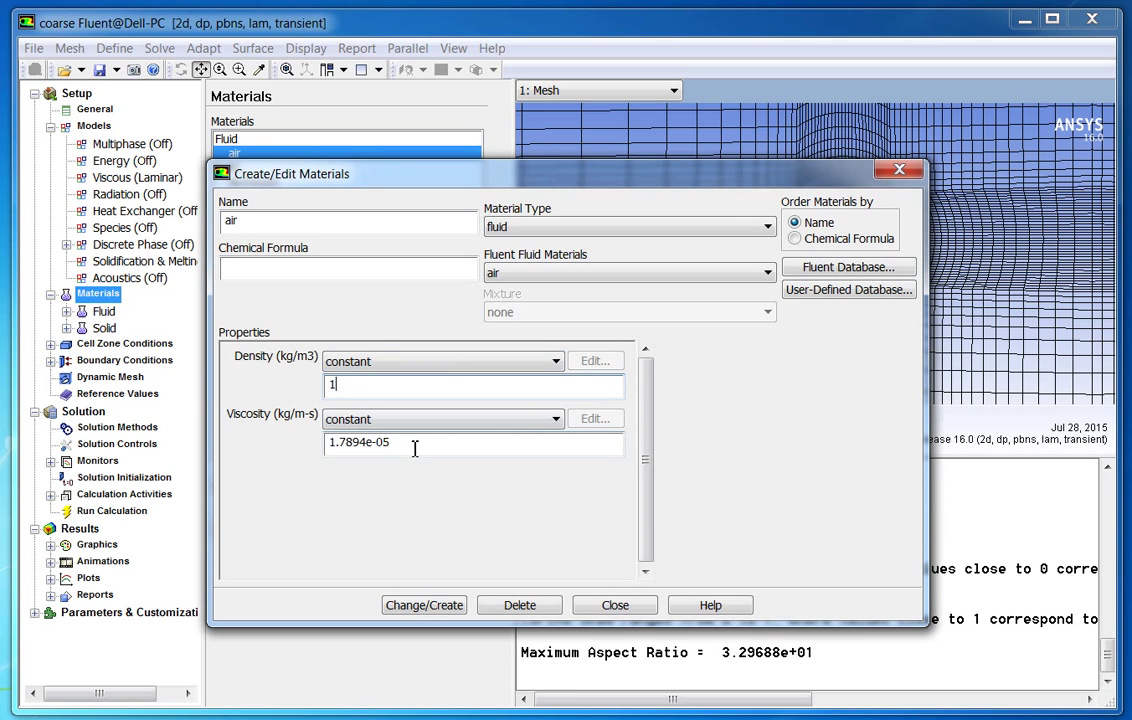
drag(412, 450, 227, 450)
text(0.006667)
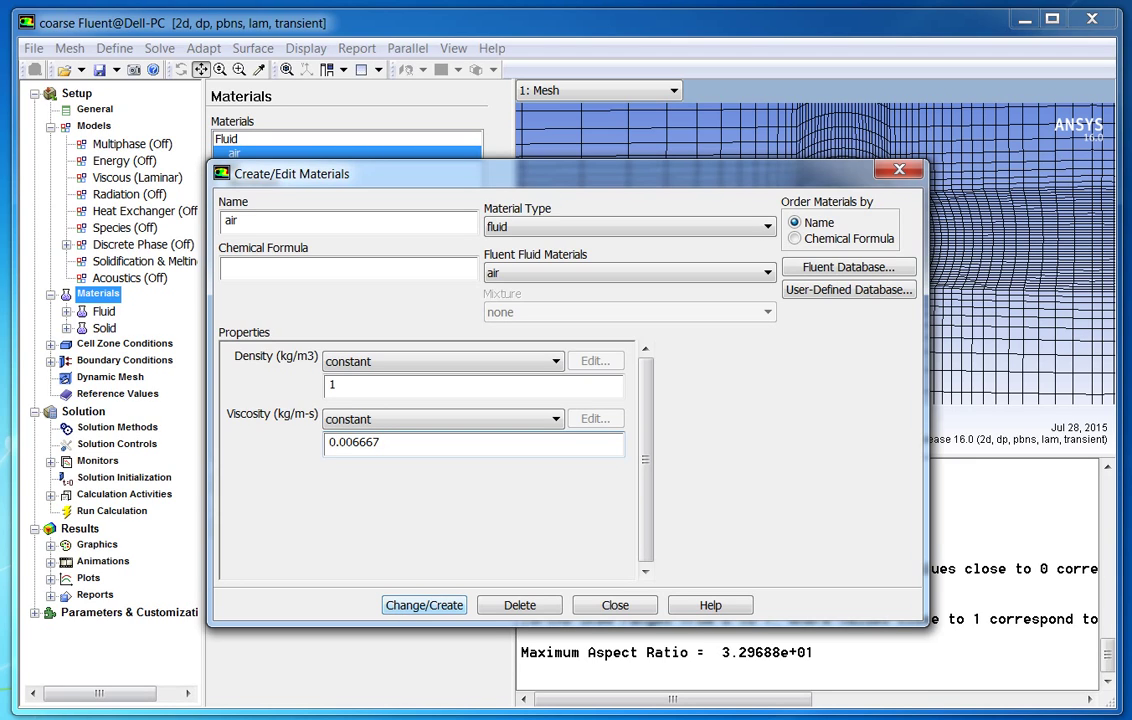
click(450, 615)
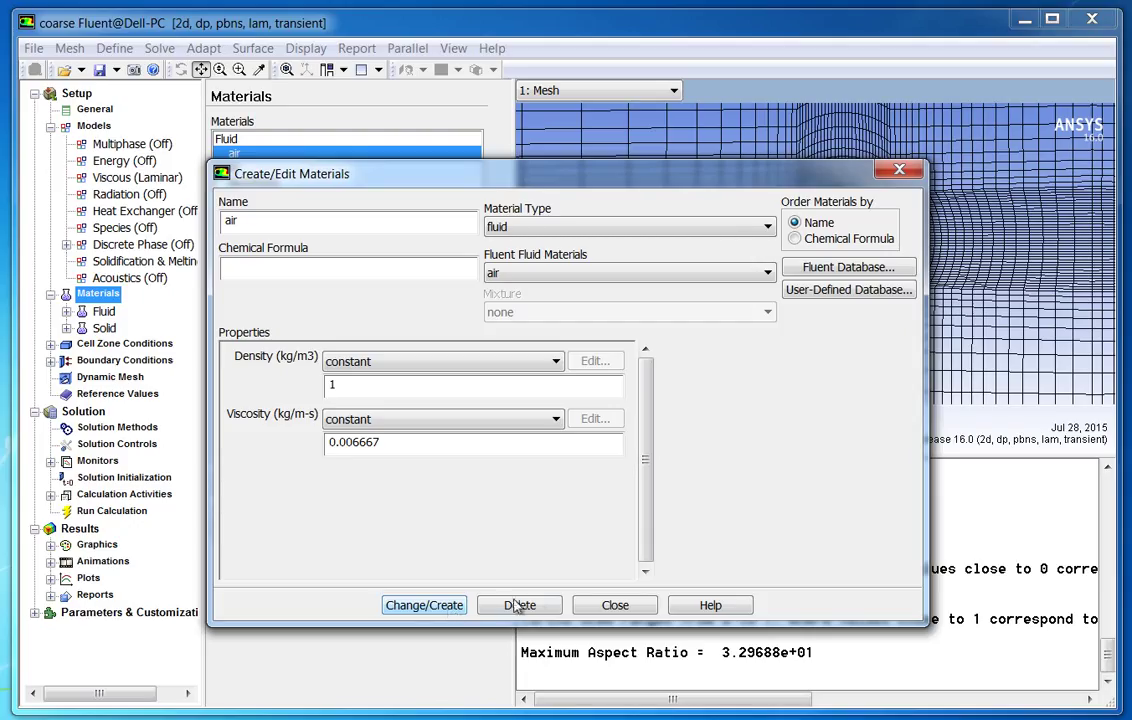
click(607, 606)
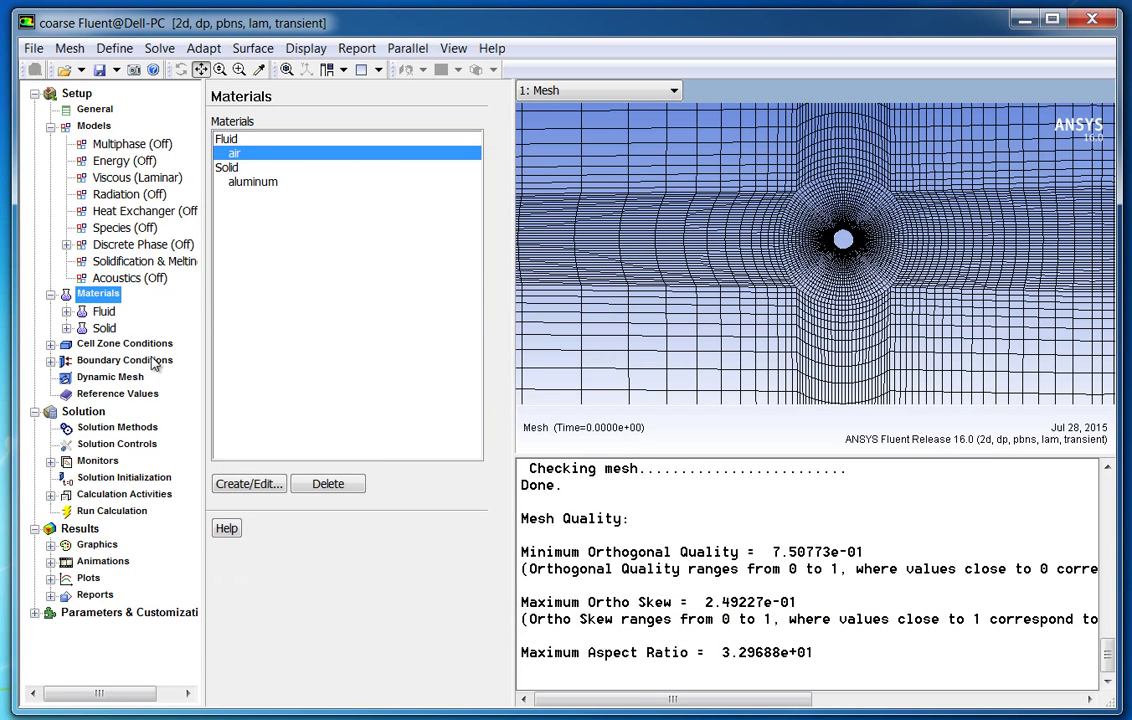
Set the velocity specification method of the "in" boundary to Magnitude and Direction.
click(152, 361)
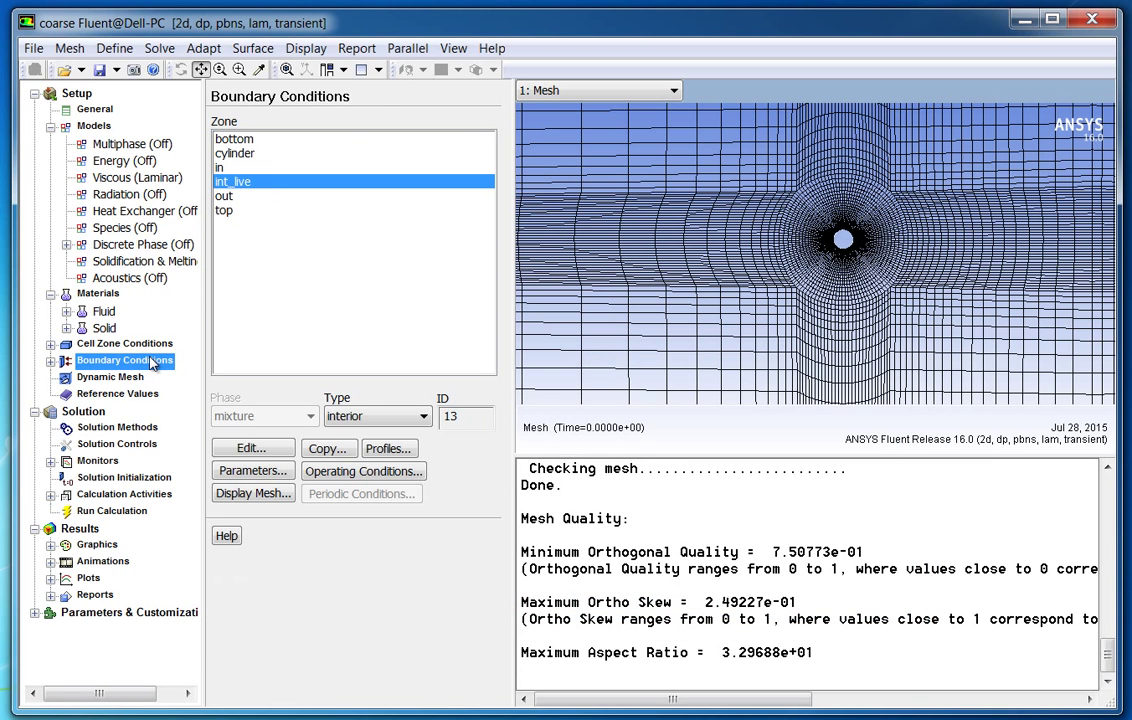
click(249, 168)
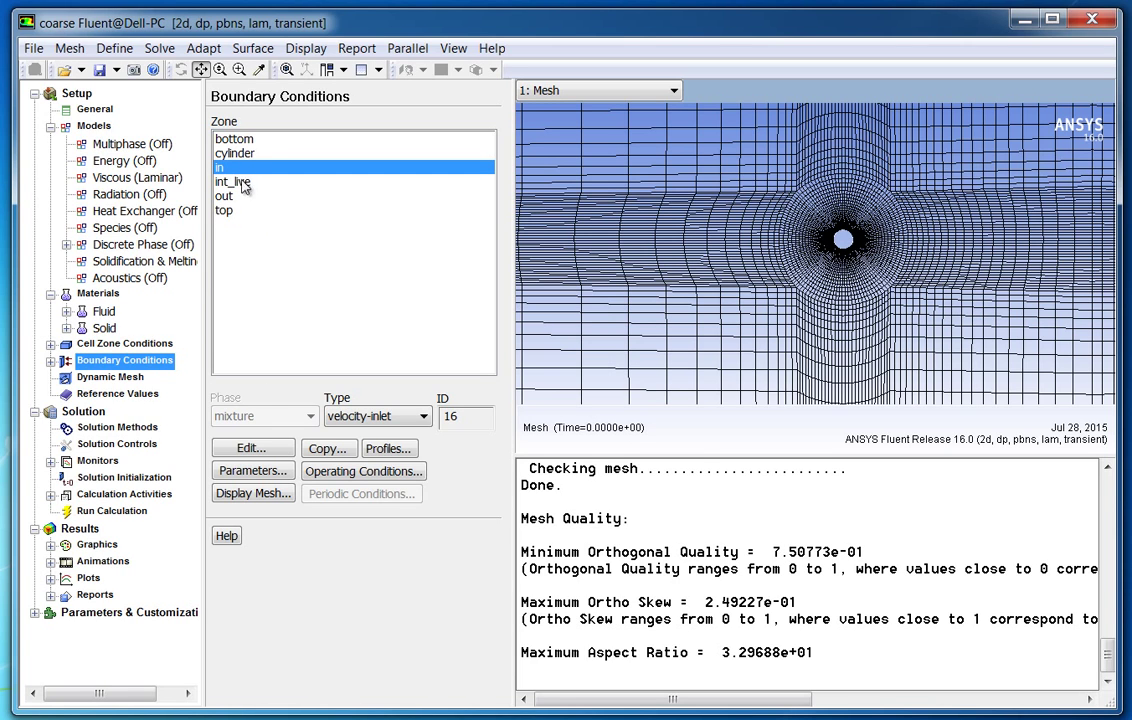
double_click(219, 166)
drag(290, 280, 276, 339)
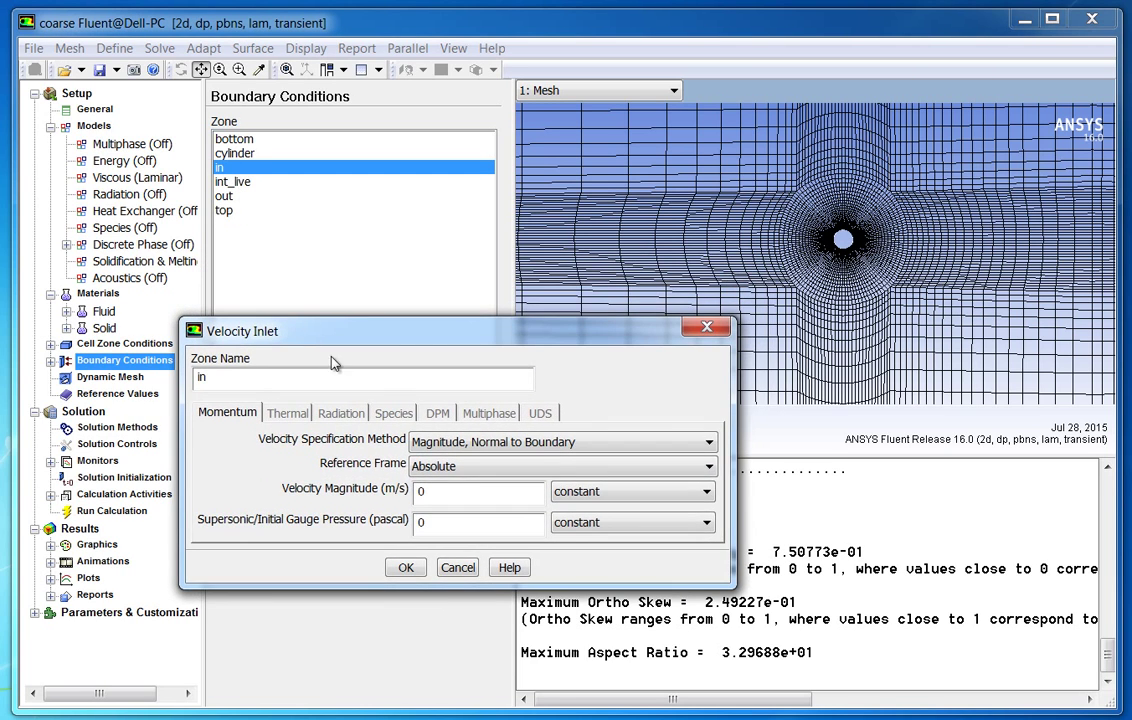
click(456, 443)
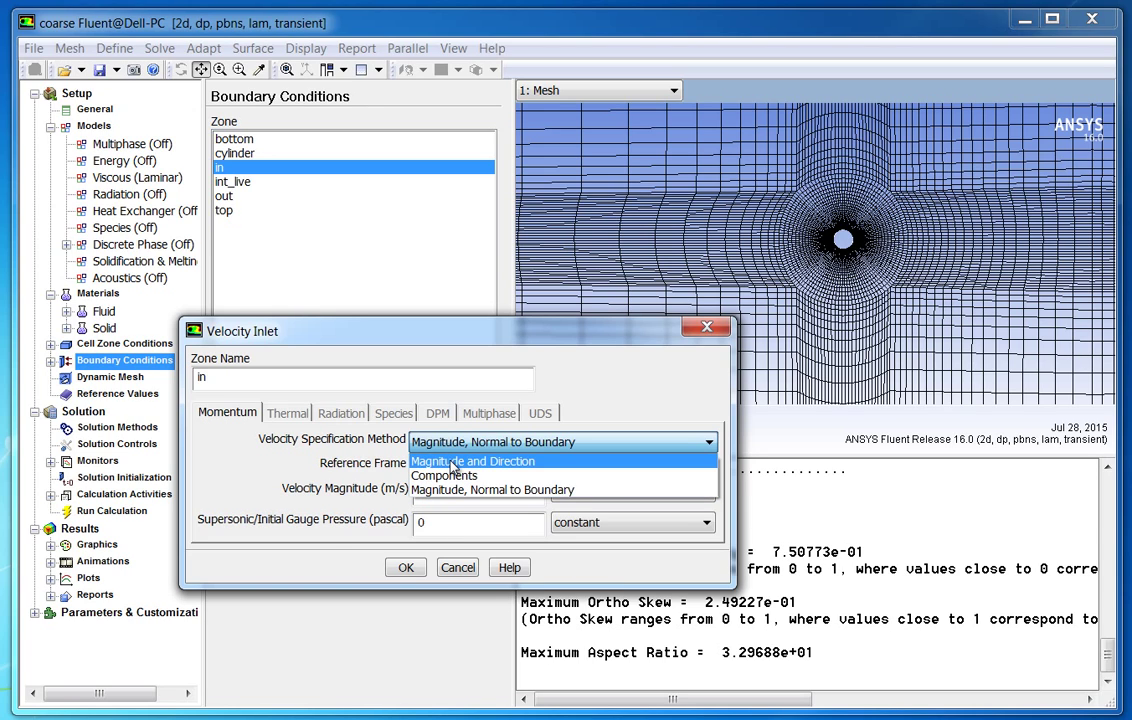
click(452, 462)
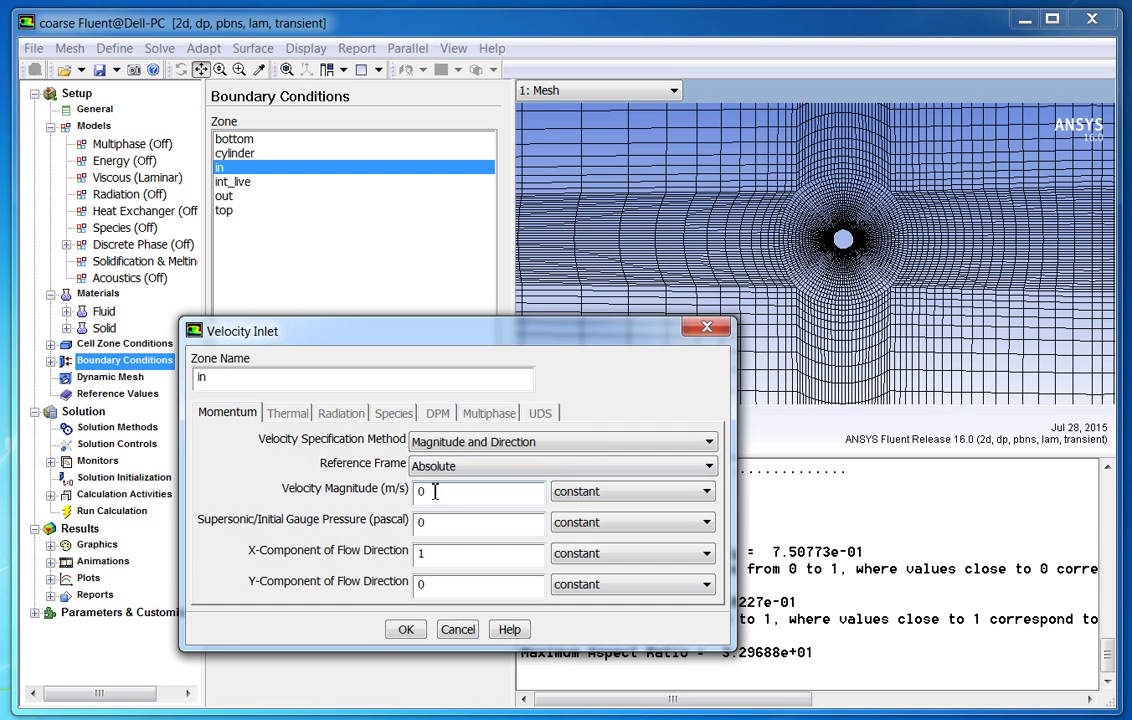
Set the inlet's velocity magnitude to 1 m/s with flow direction components X 1 and Y 0, and apply the condition.
double_click(435, 491)
text(1)
click(445, 562)
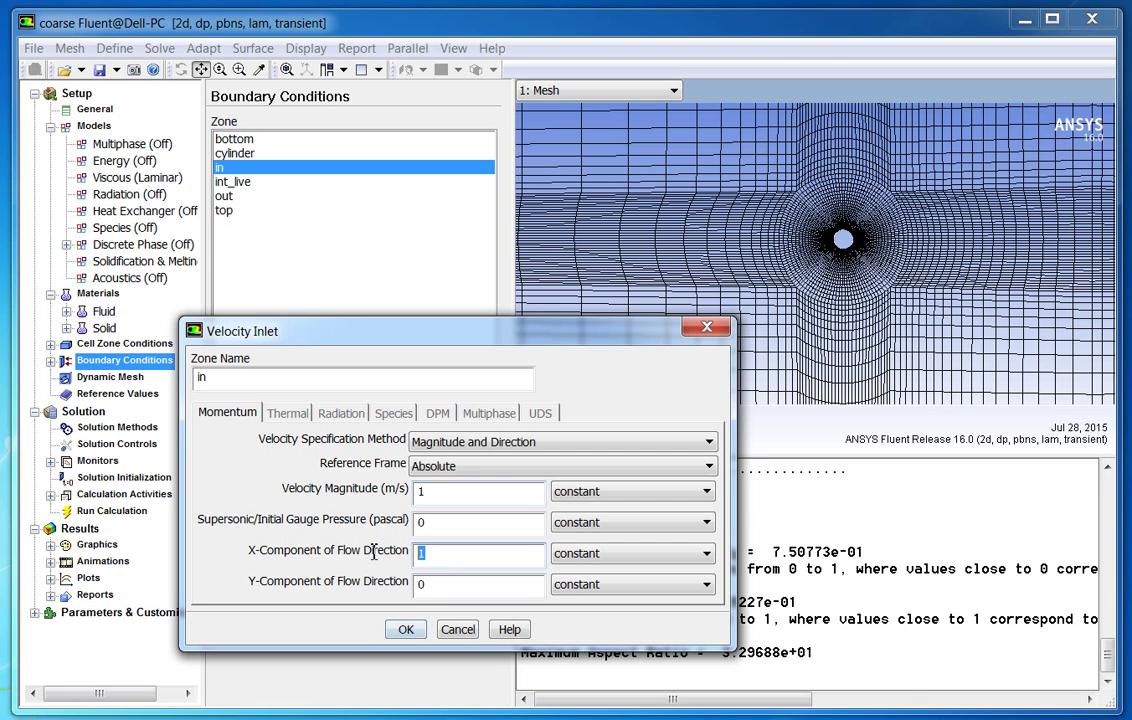
click(419, 587)
double_click(419, 587)
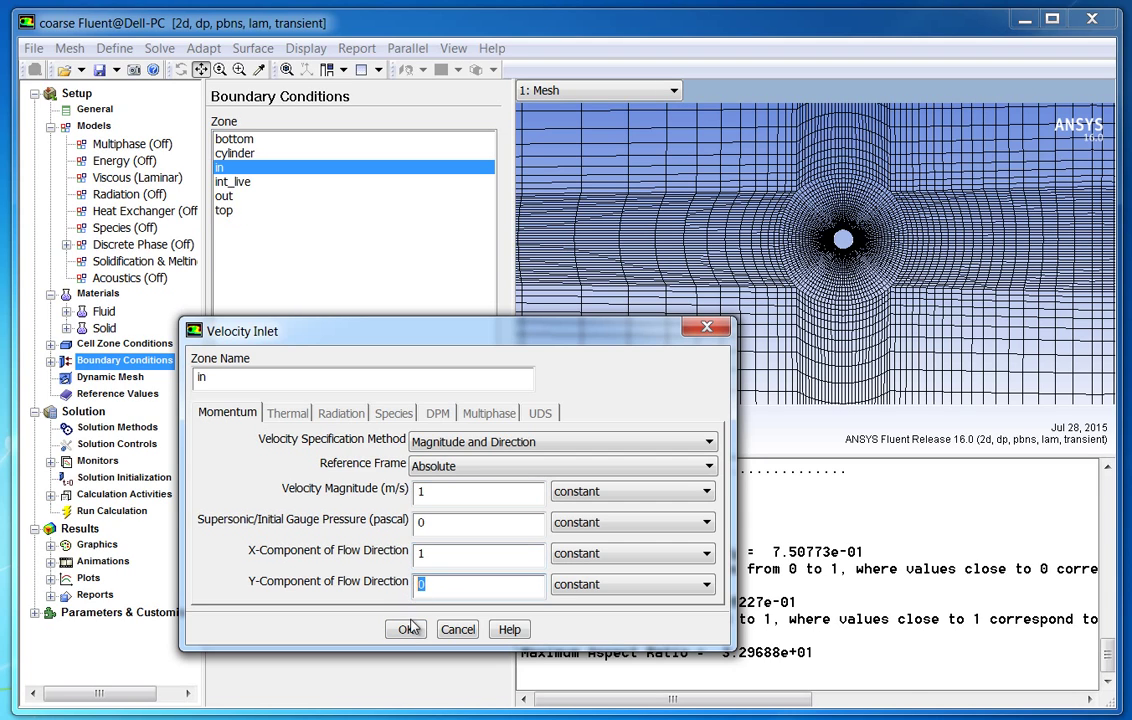
click(407, 630)
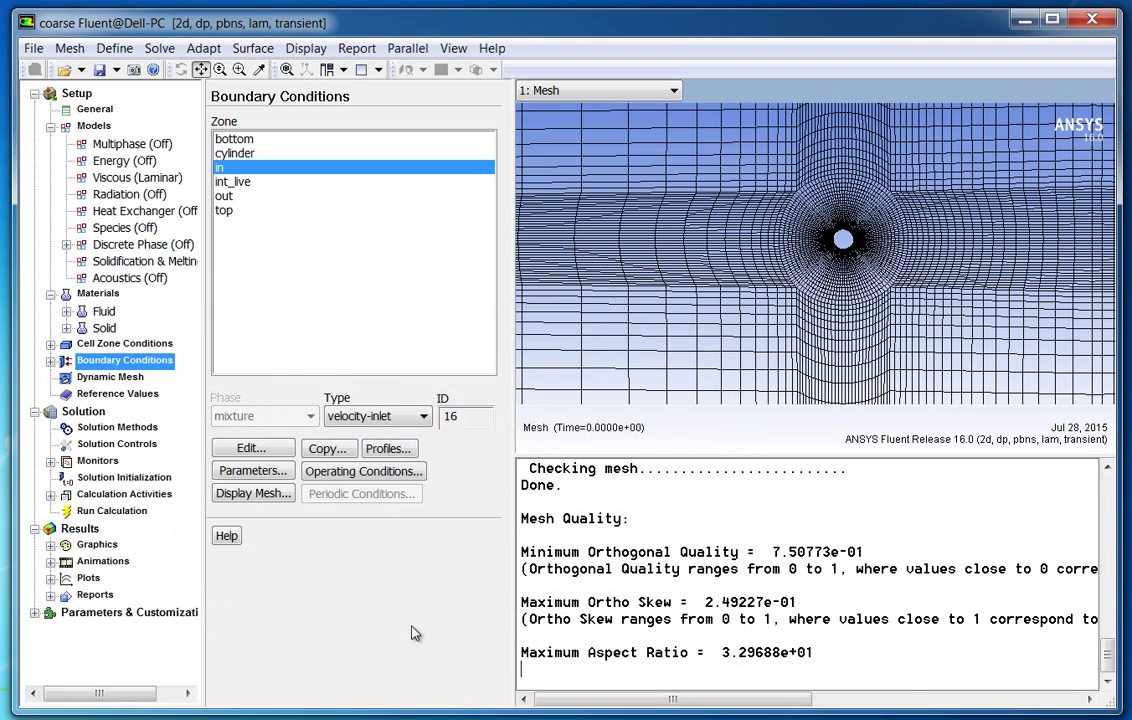
Review the boundary types assigned to the bottom, cylinder, out and top zones against the full mesh domain.
click(285, 141)
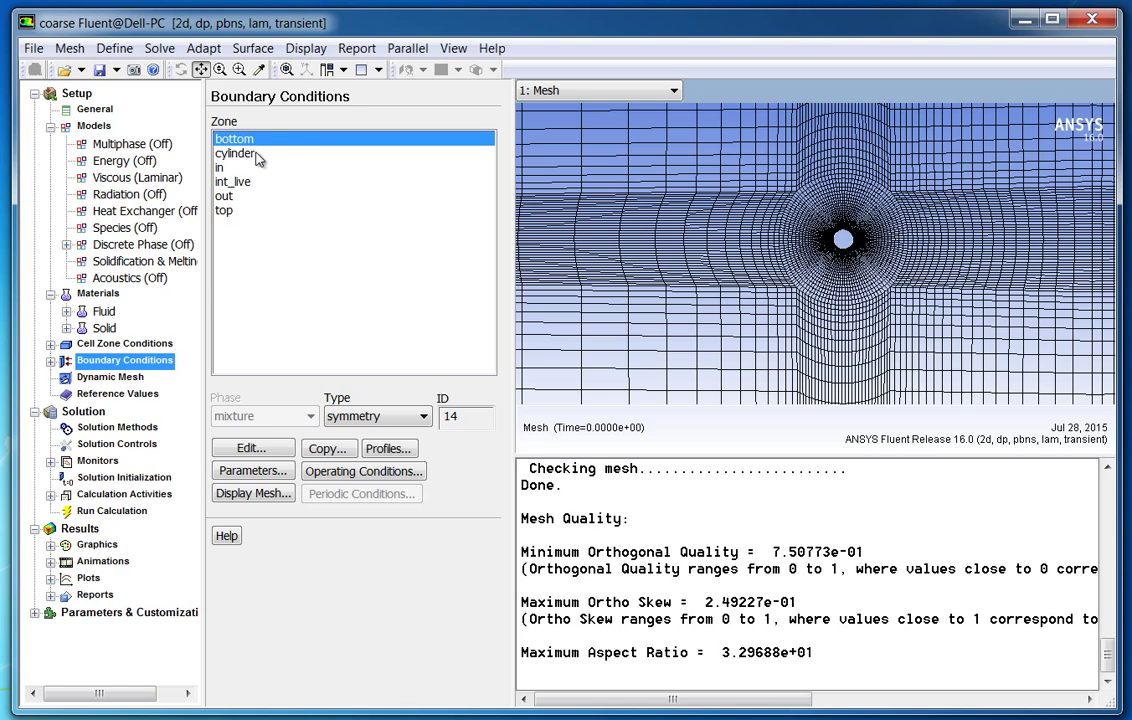
click(248, 155)
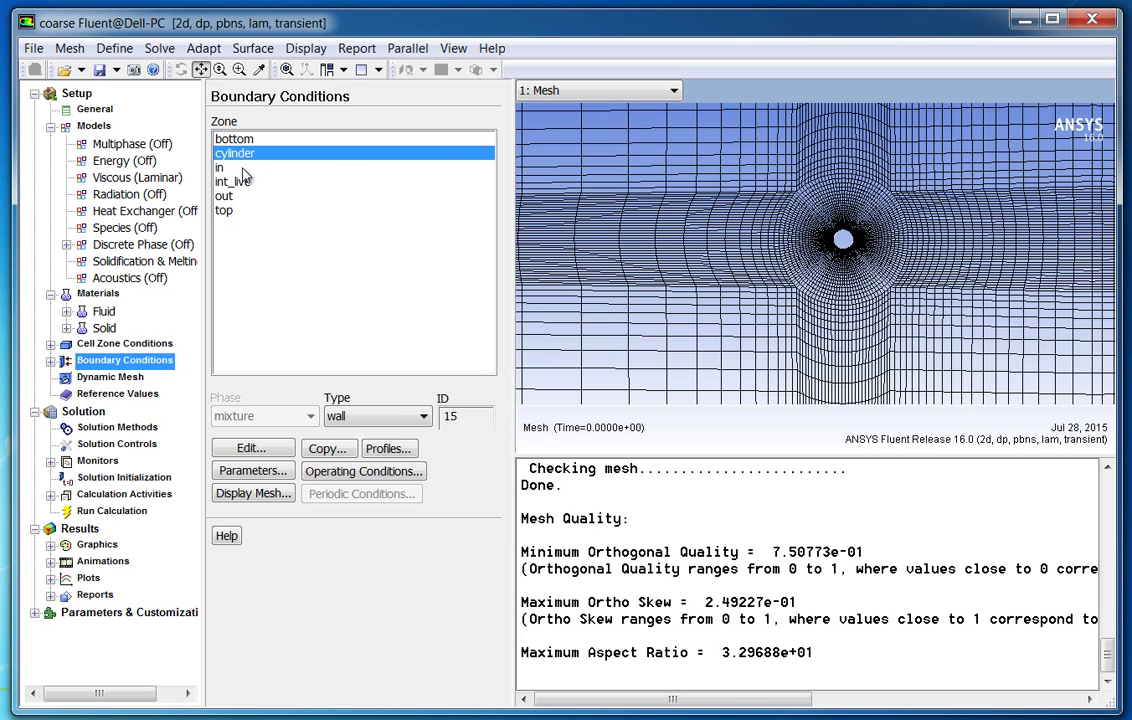
click(224, 196)
click(228, 212)
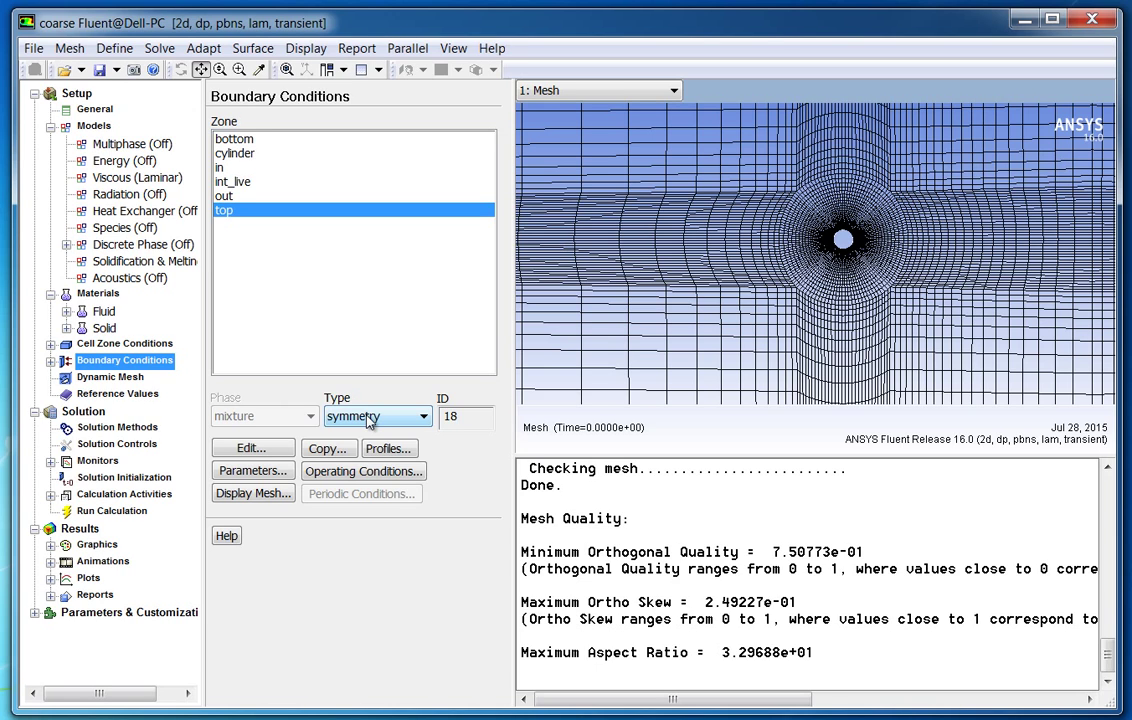
scroll(877, 230, up, 2)
scroll(800, 215, down, 8)
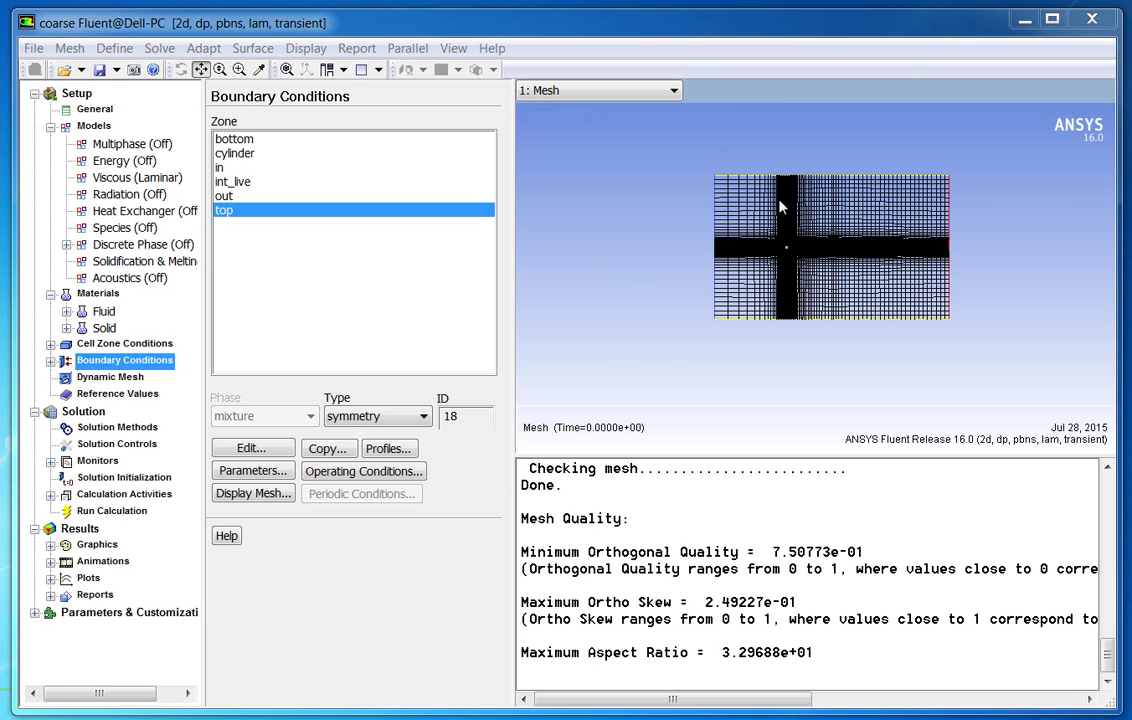
drag(662, 132, 945, 343)
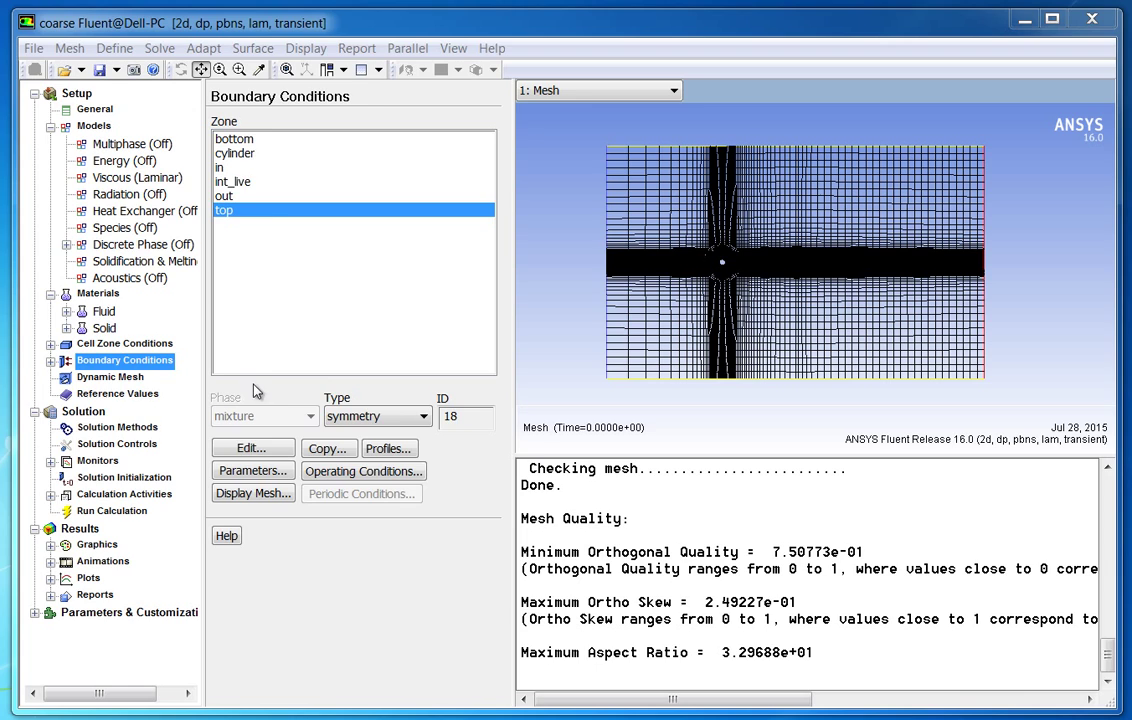
Compute the reference values from the "in" boundary.
click(143, 394)
click(230, 139)
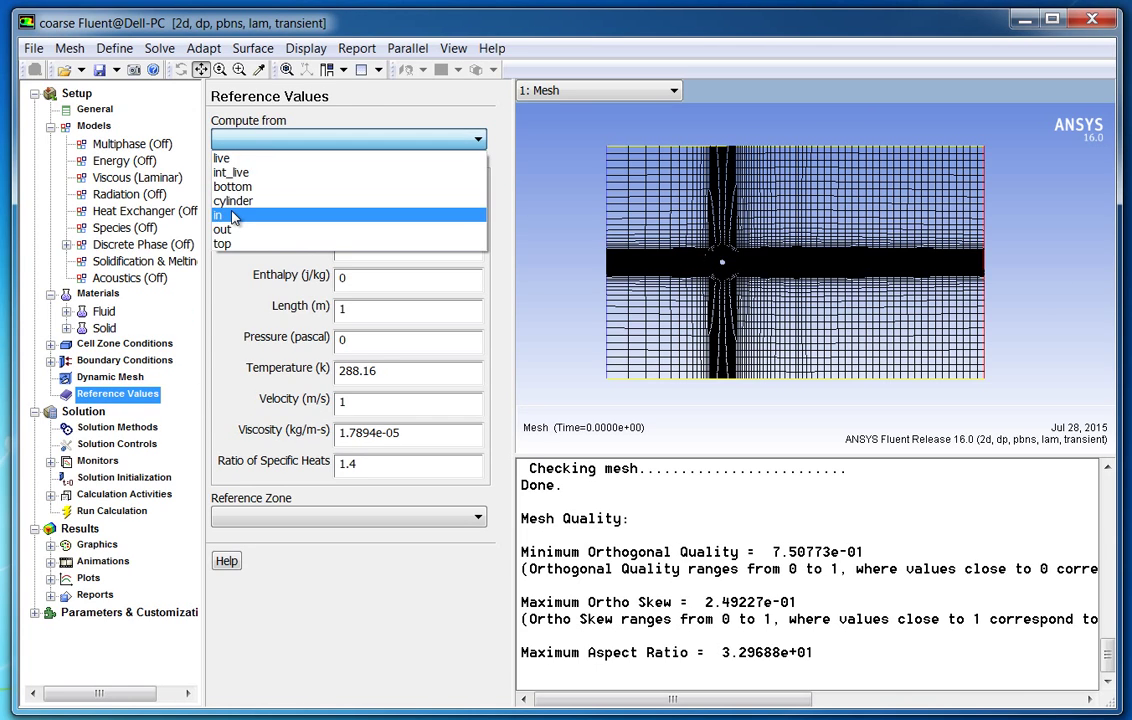
click(232, 216)
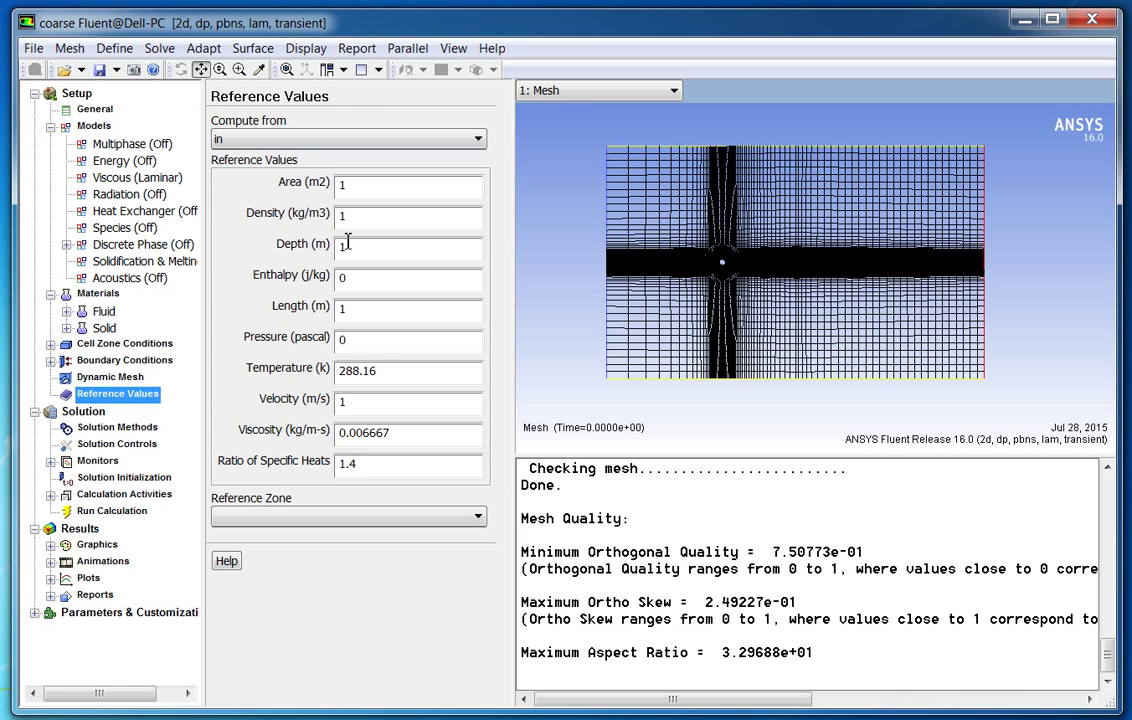
Set the pressure-velocity coupling scheme to Coupled with Second Order Upwind for momentum.
click(118, 427)
click(292, 160)
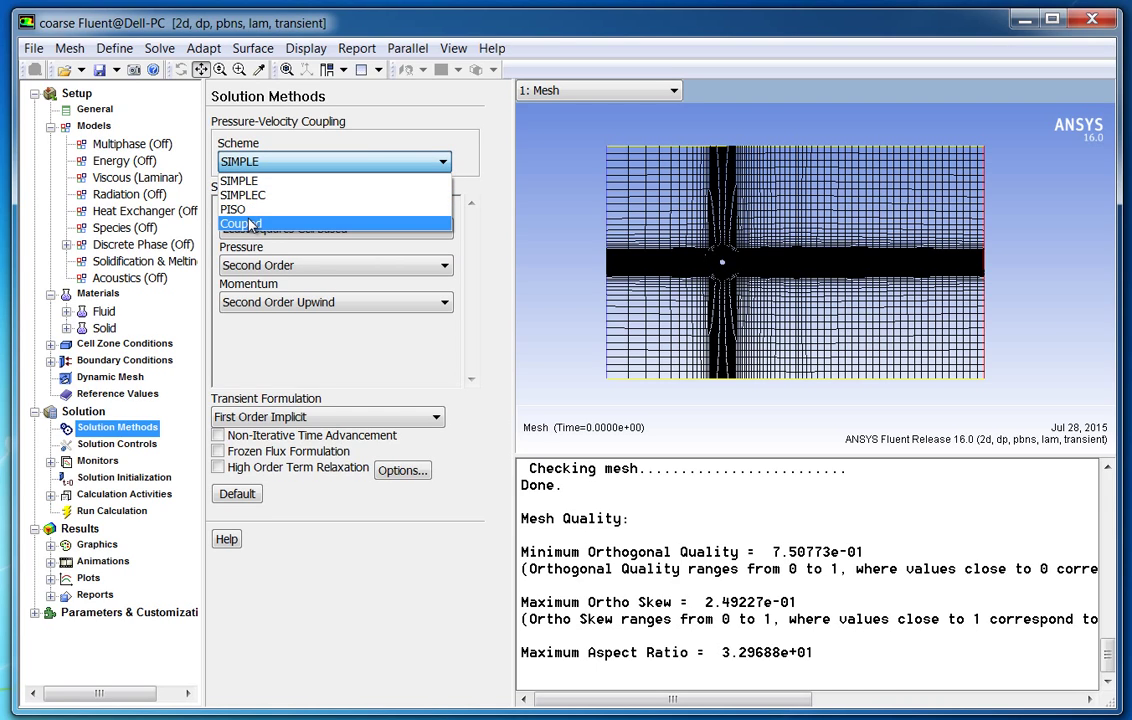
click(245, 224)
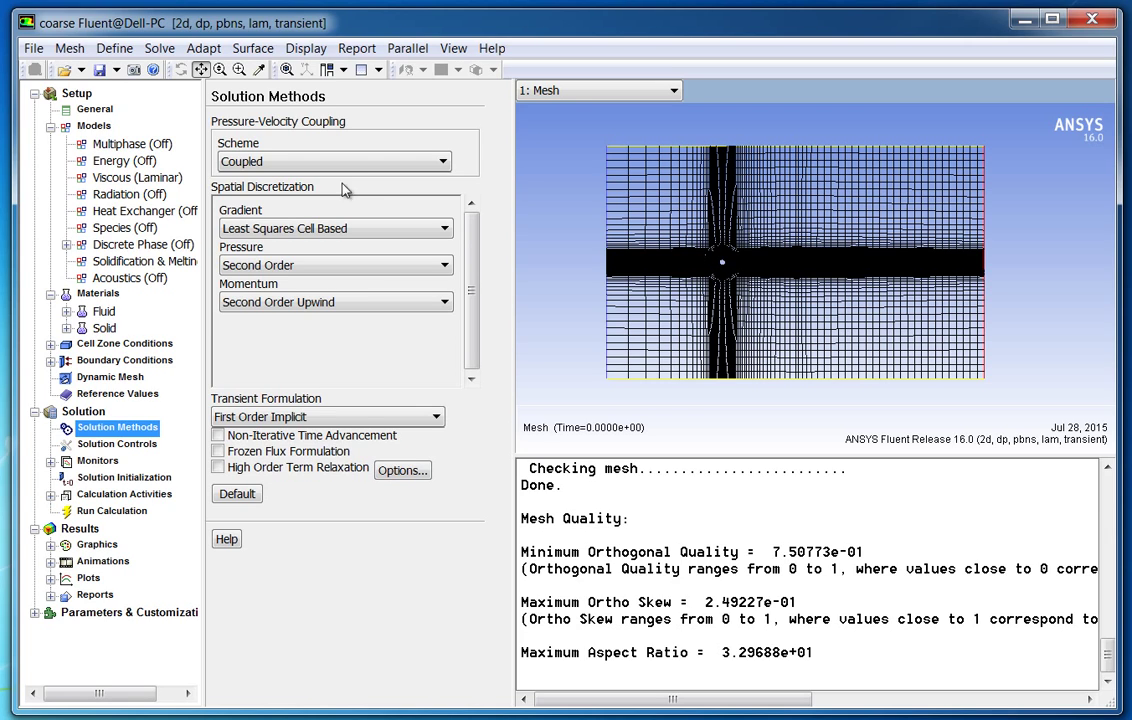
click(312, 302)
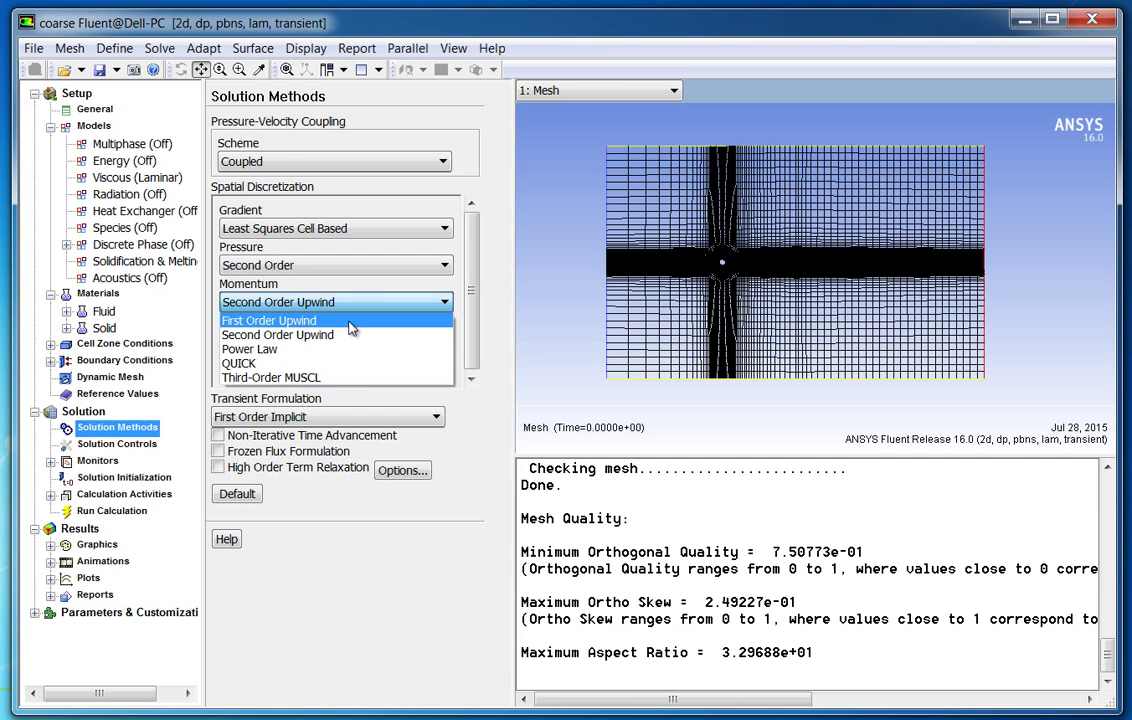
click(351, 337)
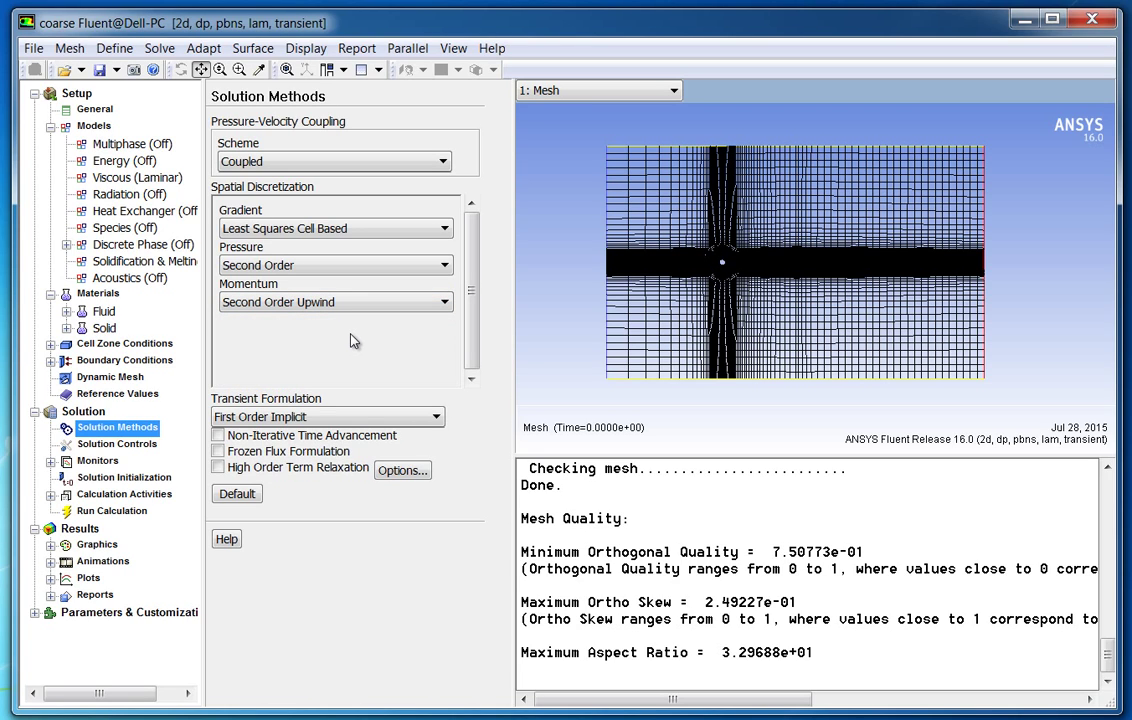
Set the transient formulation to Second Order Implicit.
click(359, 418)
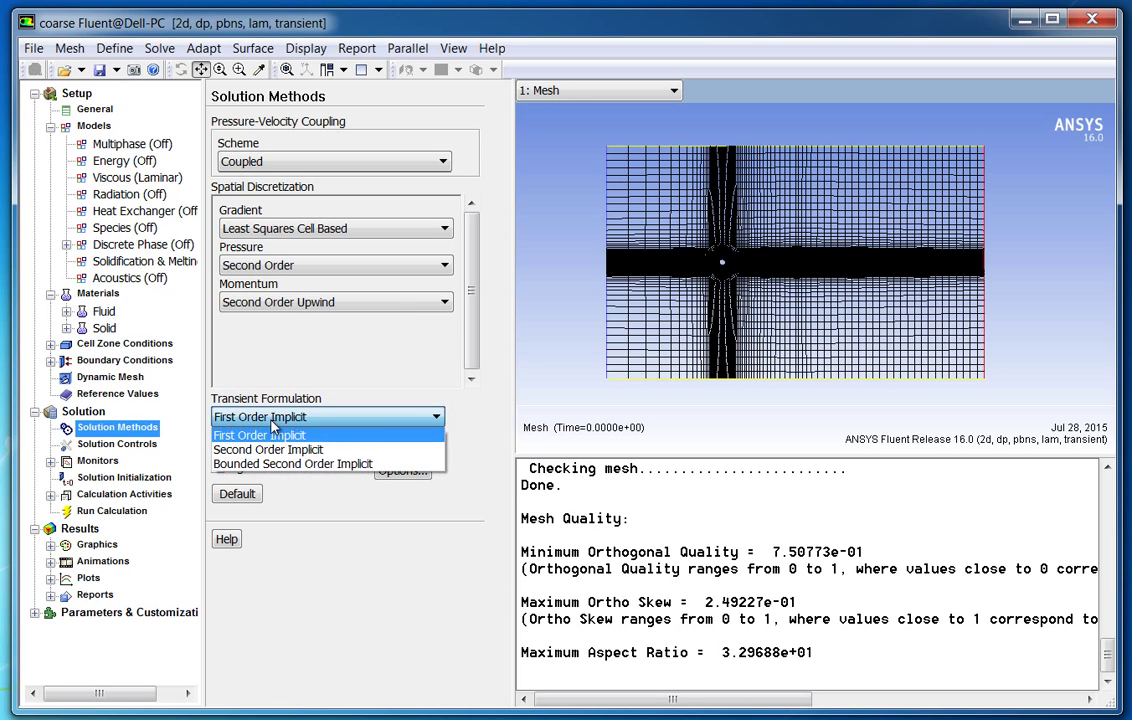
click(264, 450)
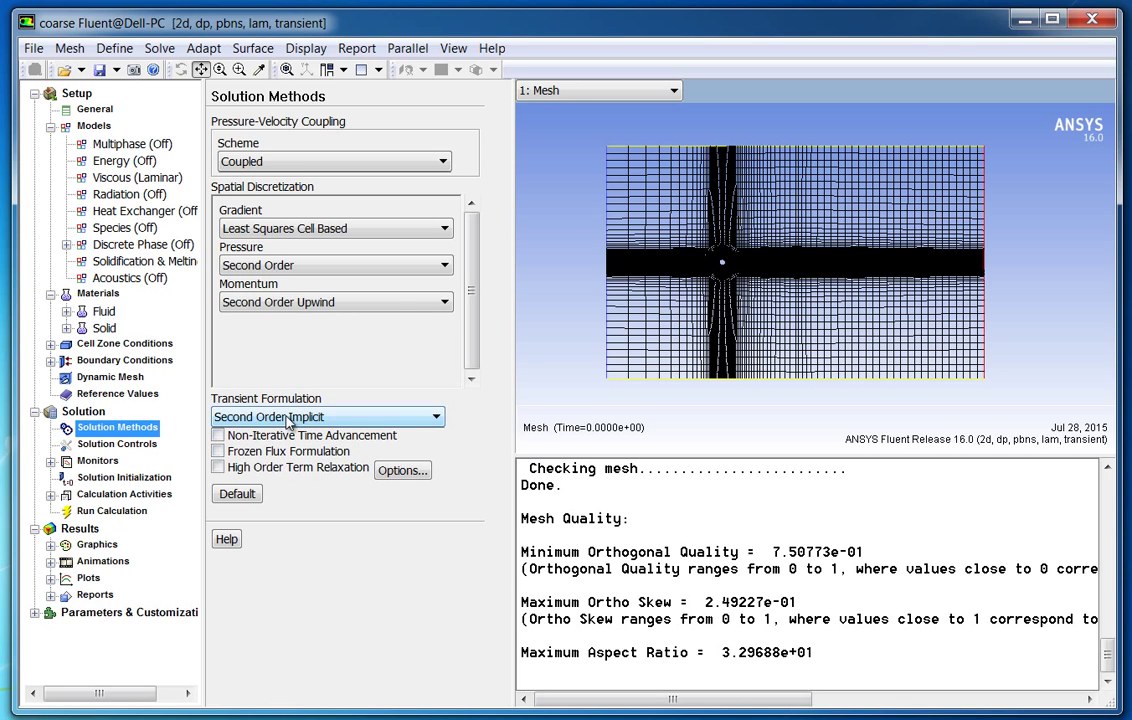
click(290, 418)
click(290, 418)
Set the flow Courant number in the solution controls to 2000000.
click(120, 443)
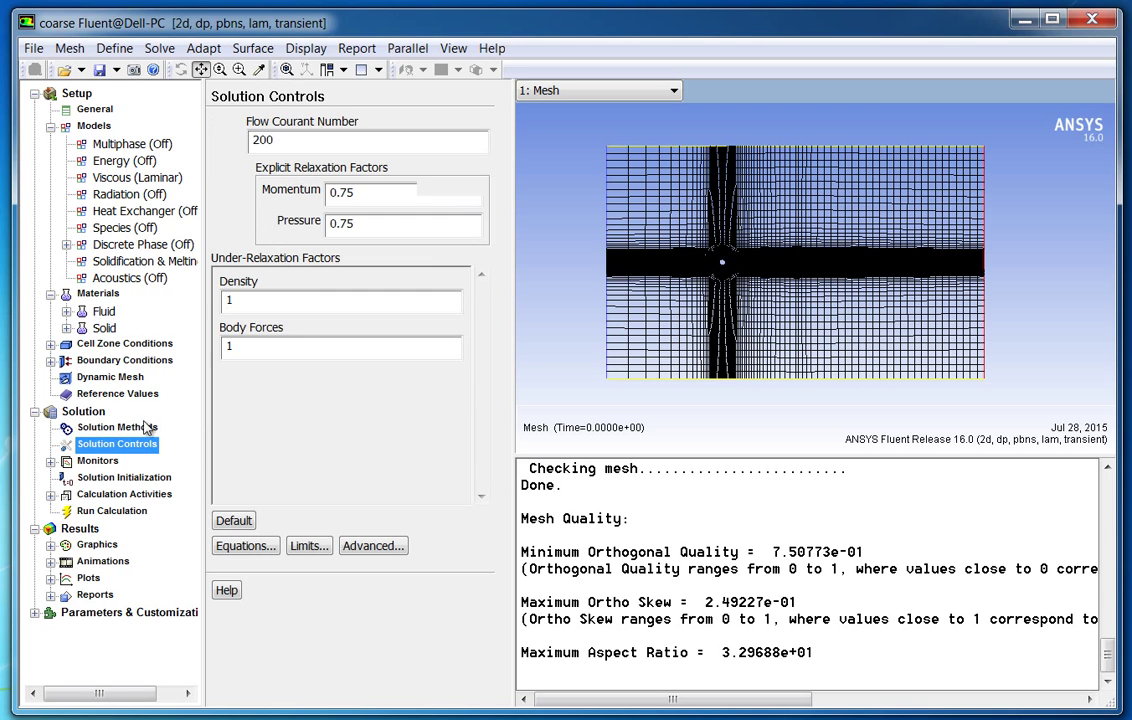
click(306, 145)
text(0000)
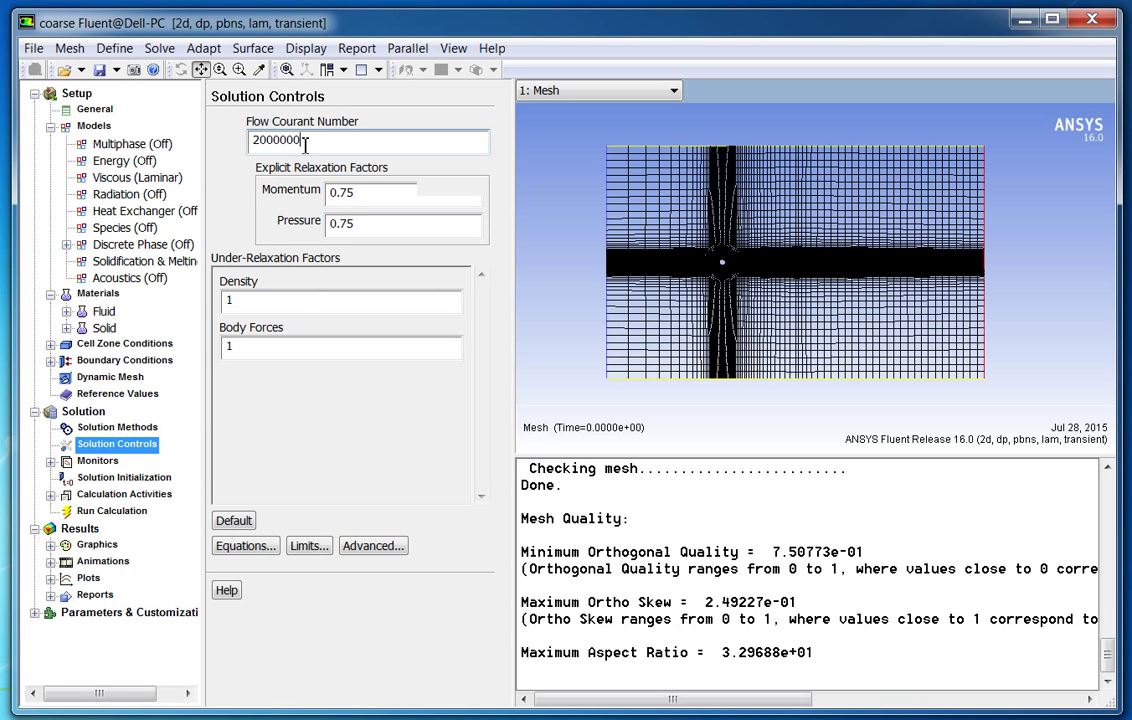
drag(301, 141, 250, 141)
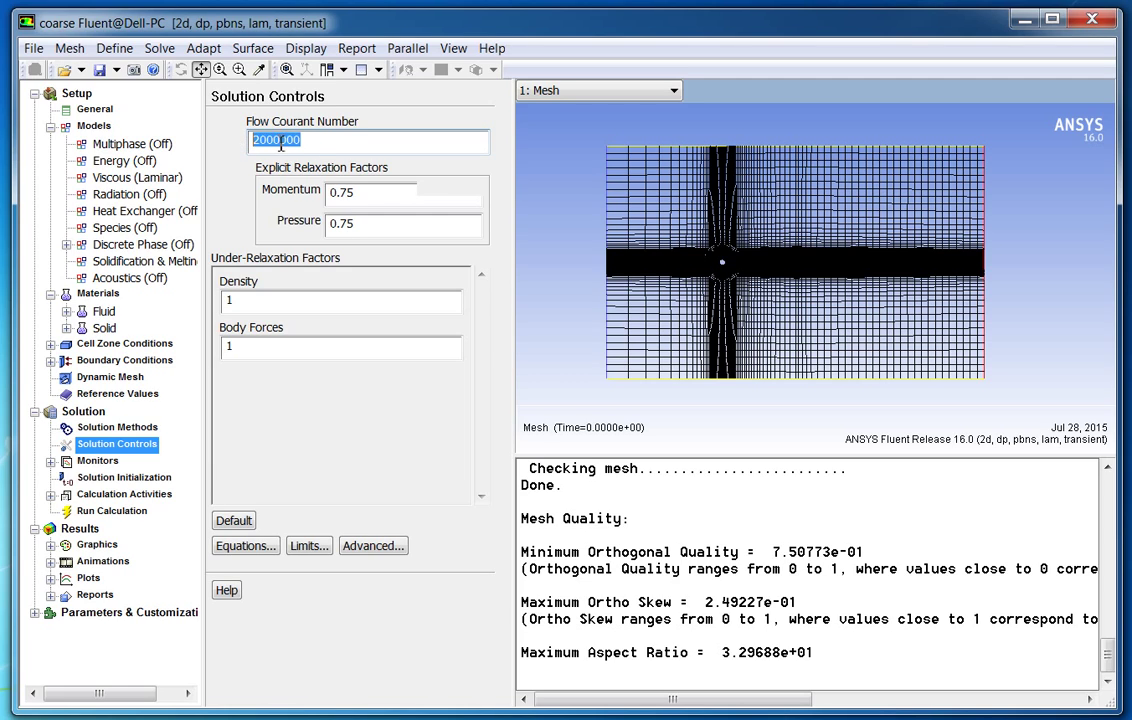
click(316, 143)
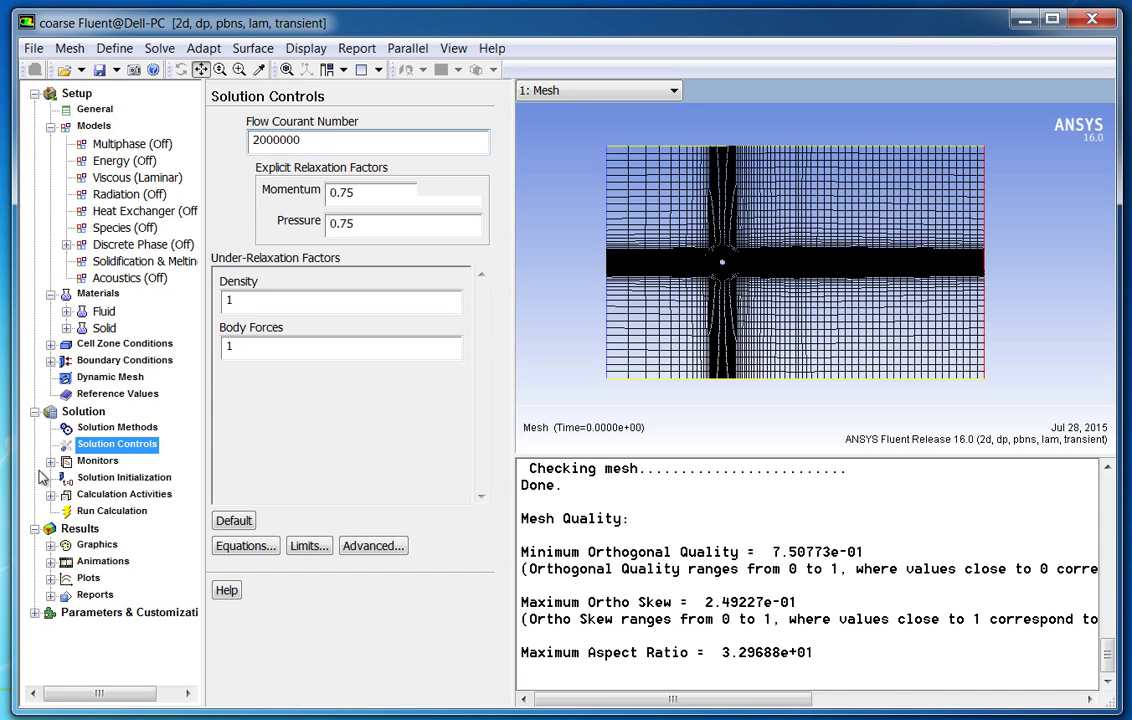
Set the continuity residual's absolute convergence criterion to 1e-15 in the residual monitors.
click(86, 462)
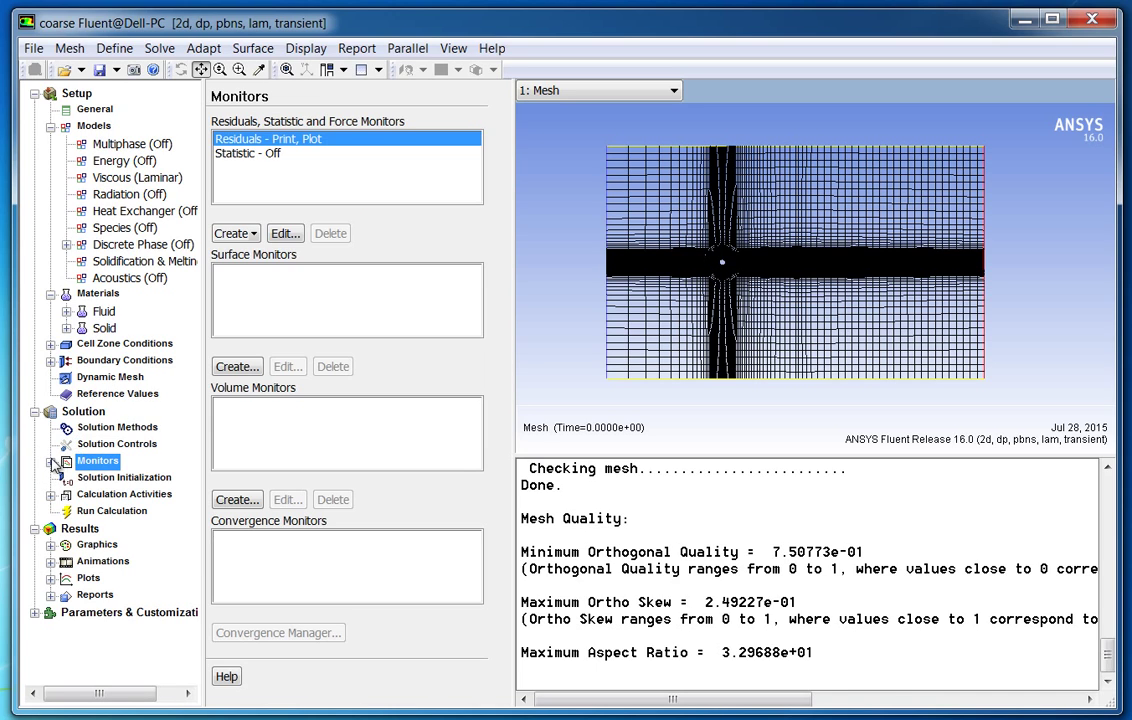
click(51, 462)
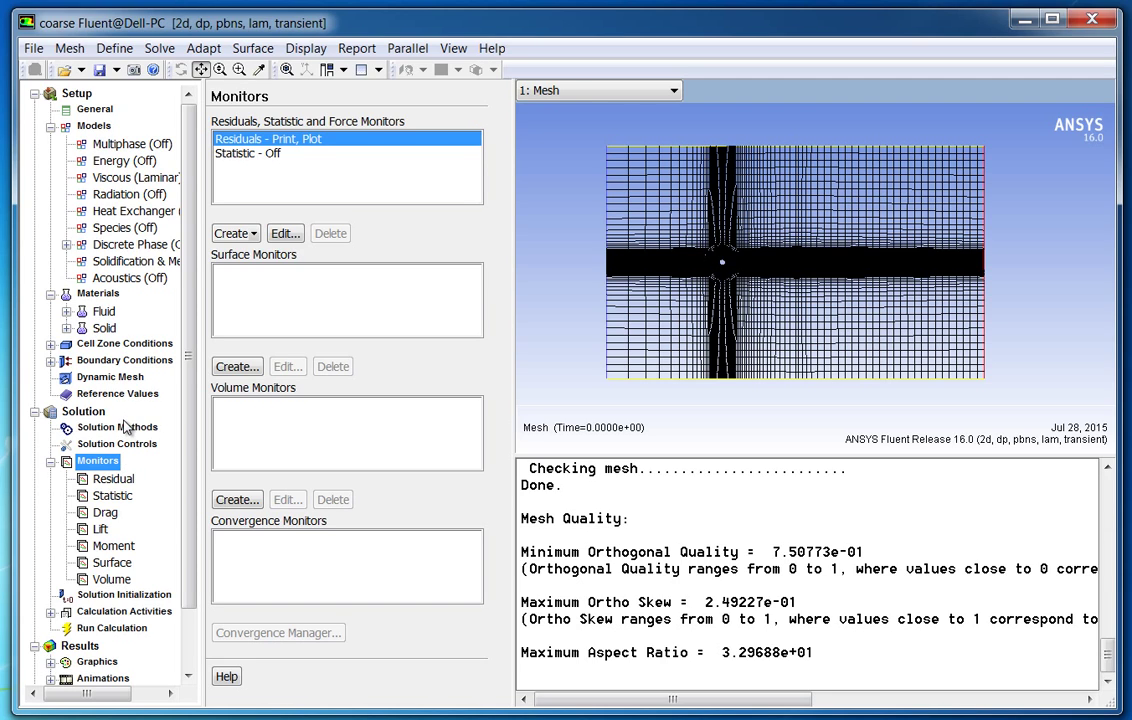
click(120, 444)
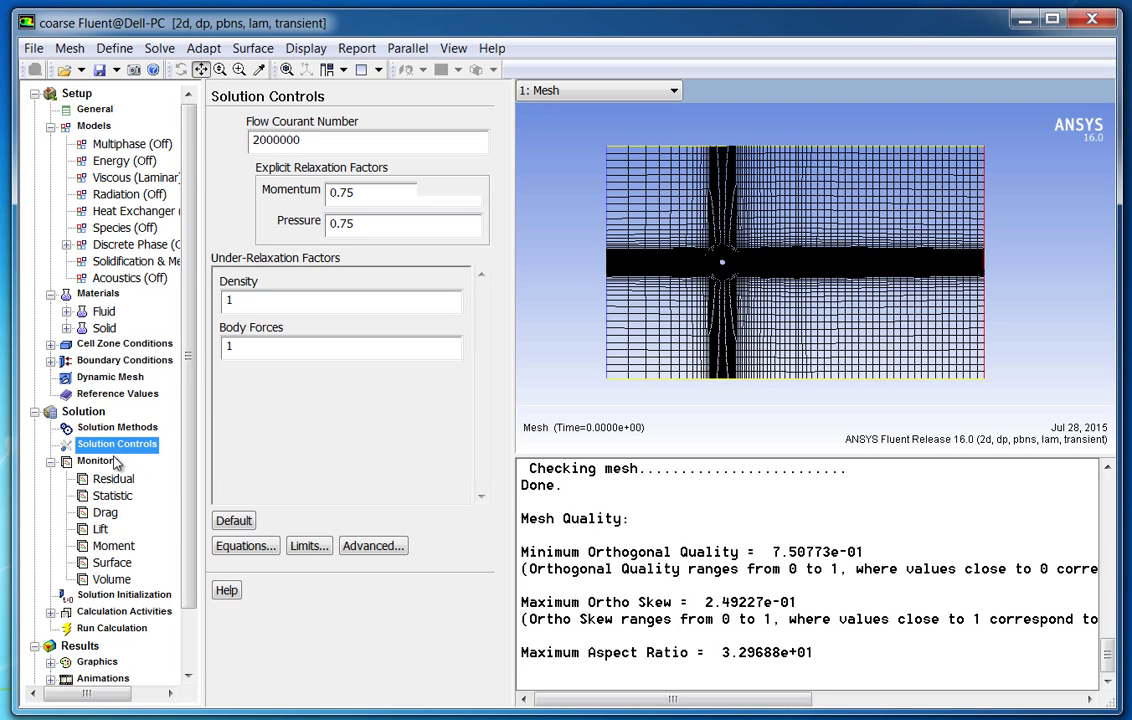
click(110, 479)
click(97, 461)
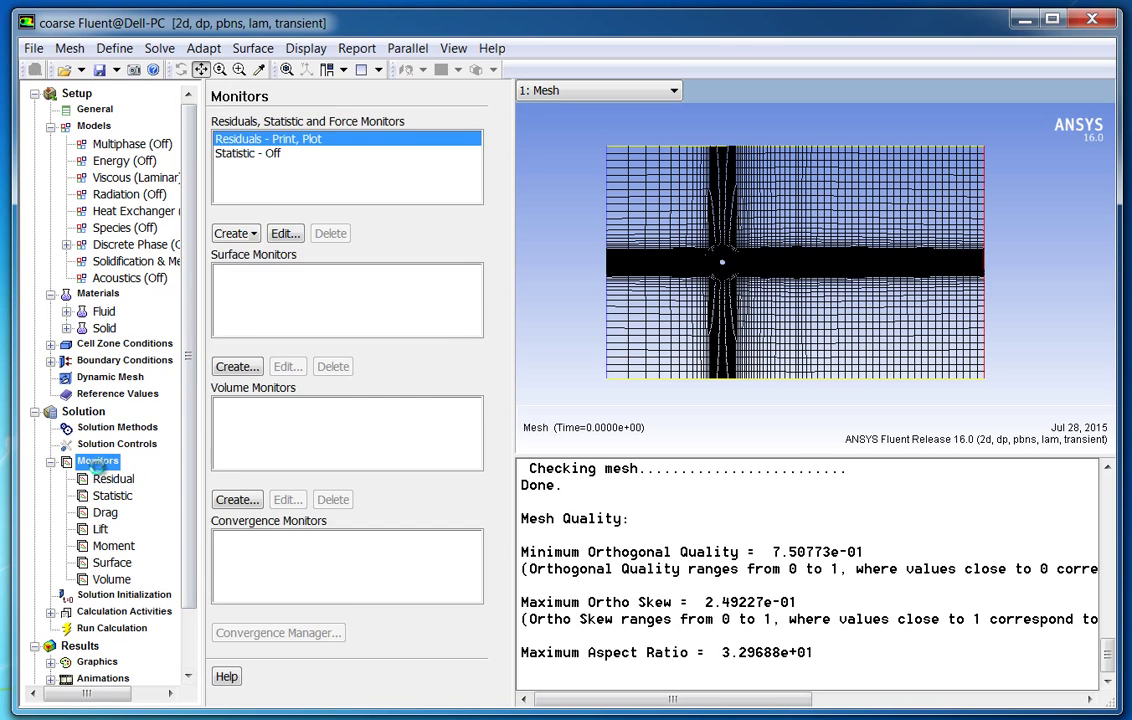
double_click(283, 138)
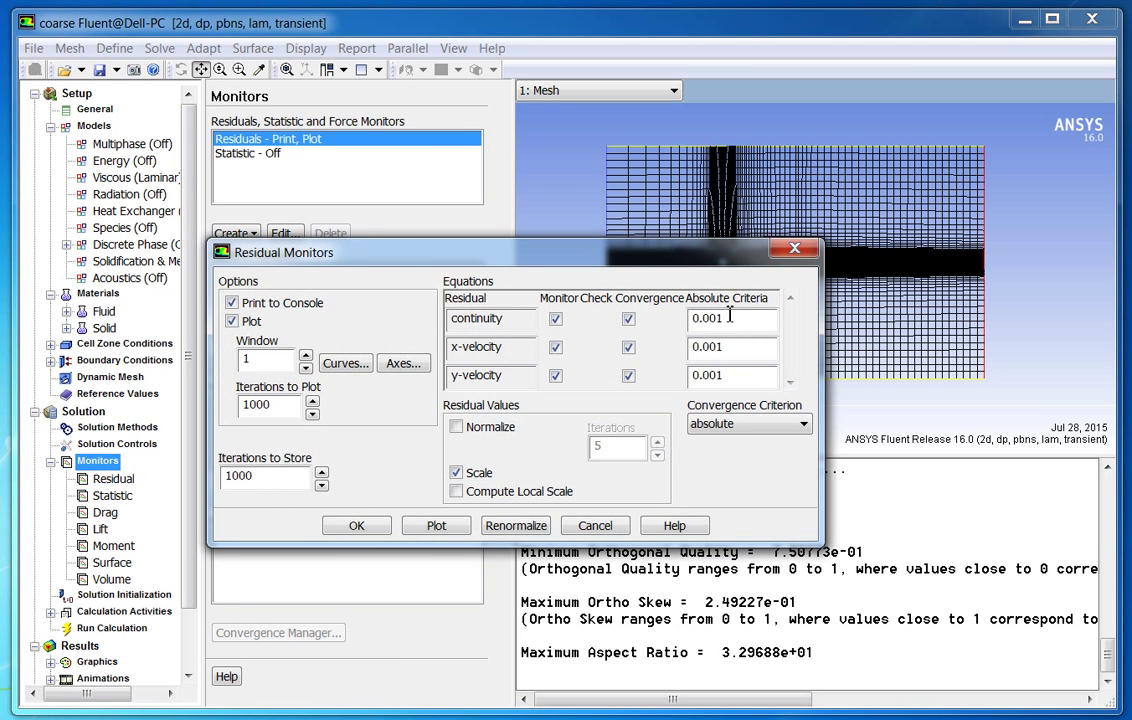
text(1e-15)
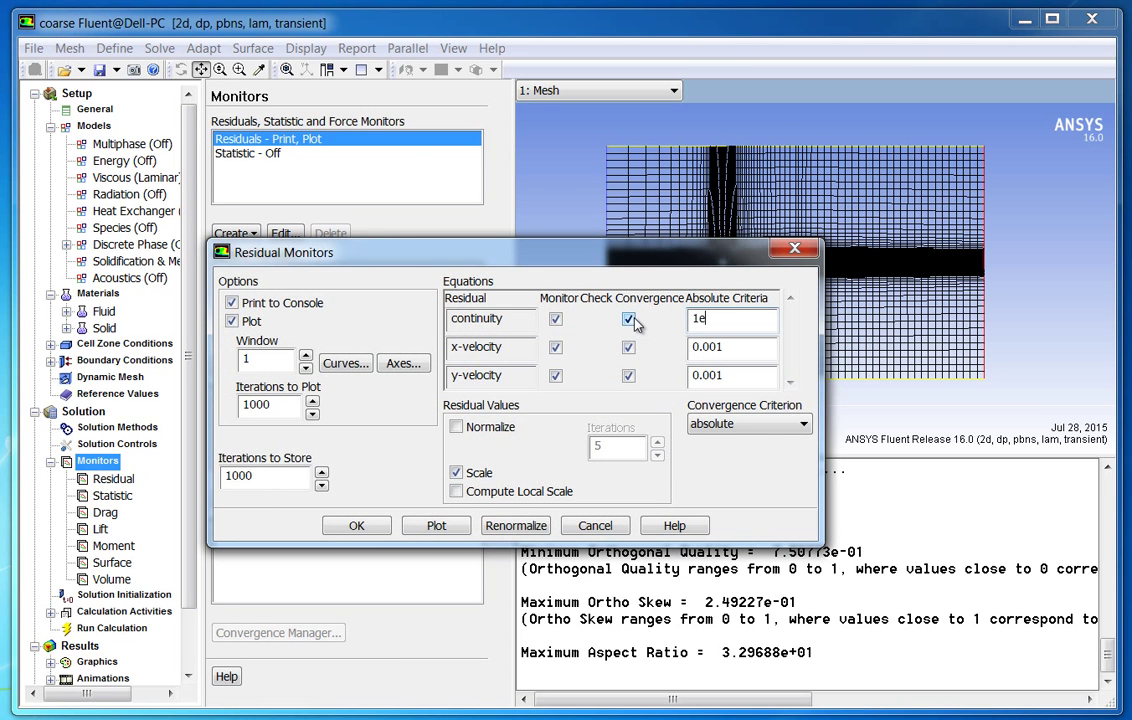
Copy the 1e-15 continuity criterion to the x-velocity and y-velocity residuals.
double_click(705, 318)
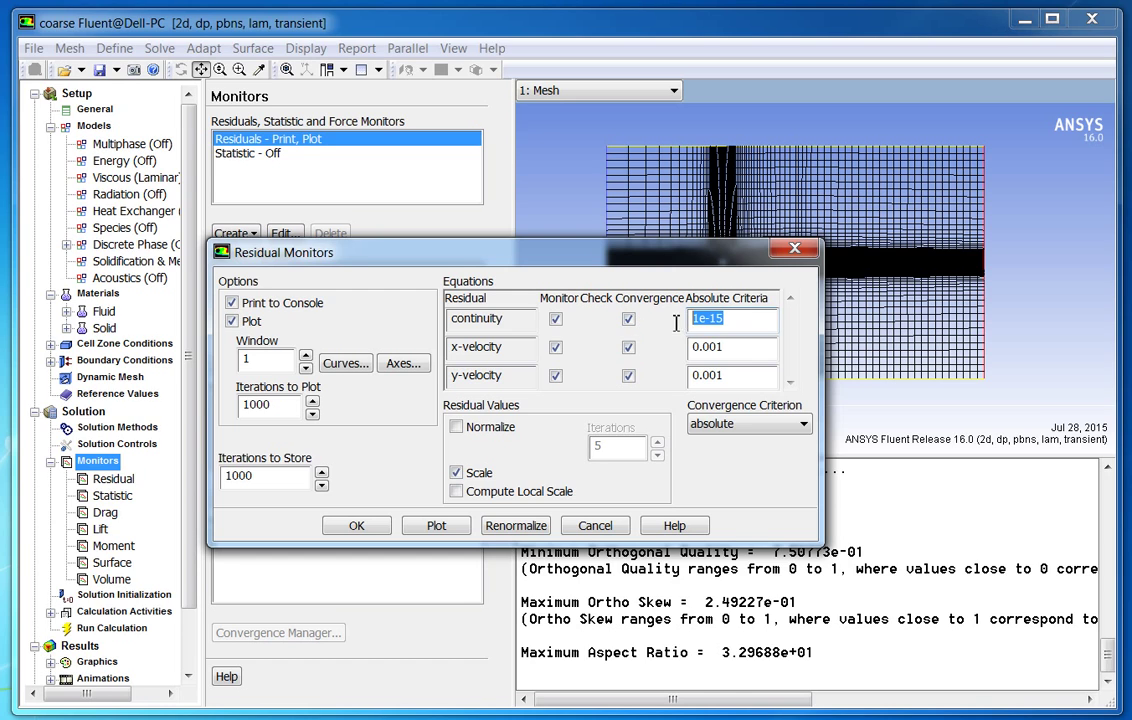
right_click(710, 320)
click(751, 379)
double_click(705, 347)
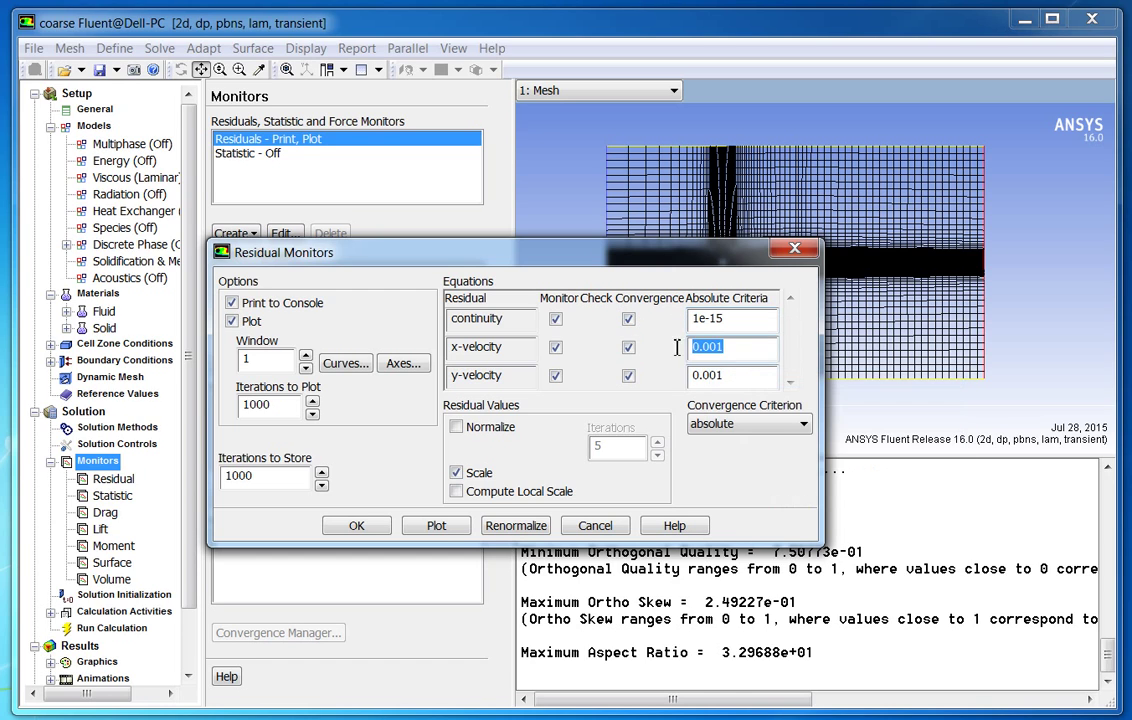
right_click(709, 348)
click(753, 430)
double_click(705, 375)
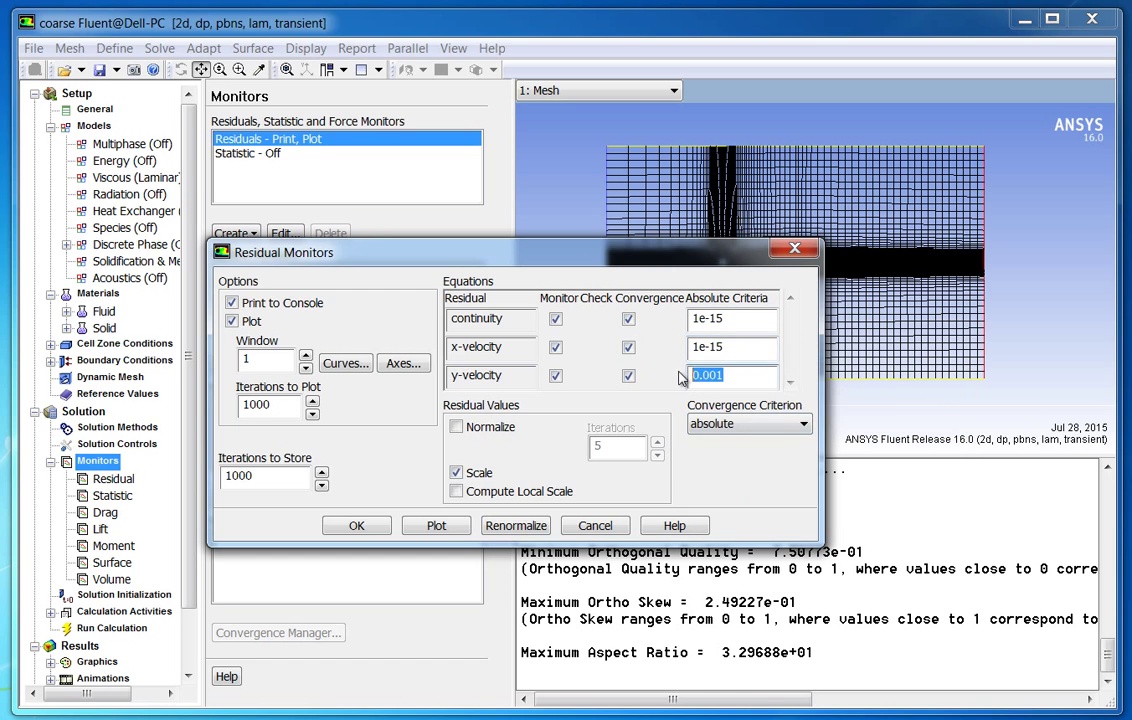
right_click(715, 374)
click(759, 451)
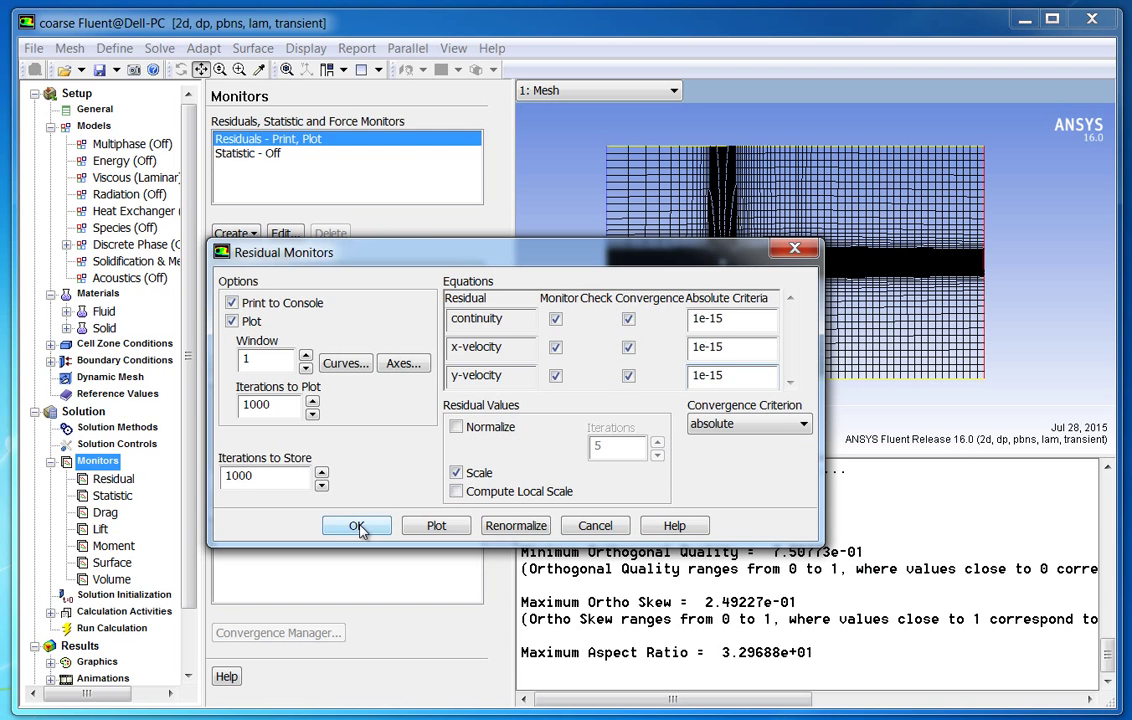
Apply the residual settings and create a drag monitor for the cylinder wall, printing to the console and plotting in window 2.
click(357, 456)
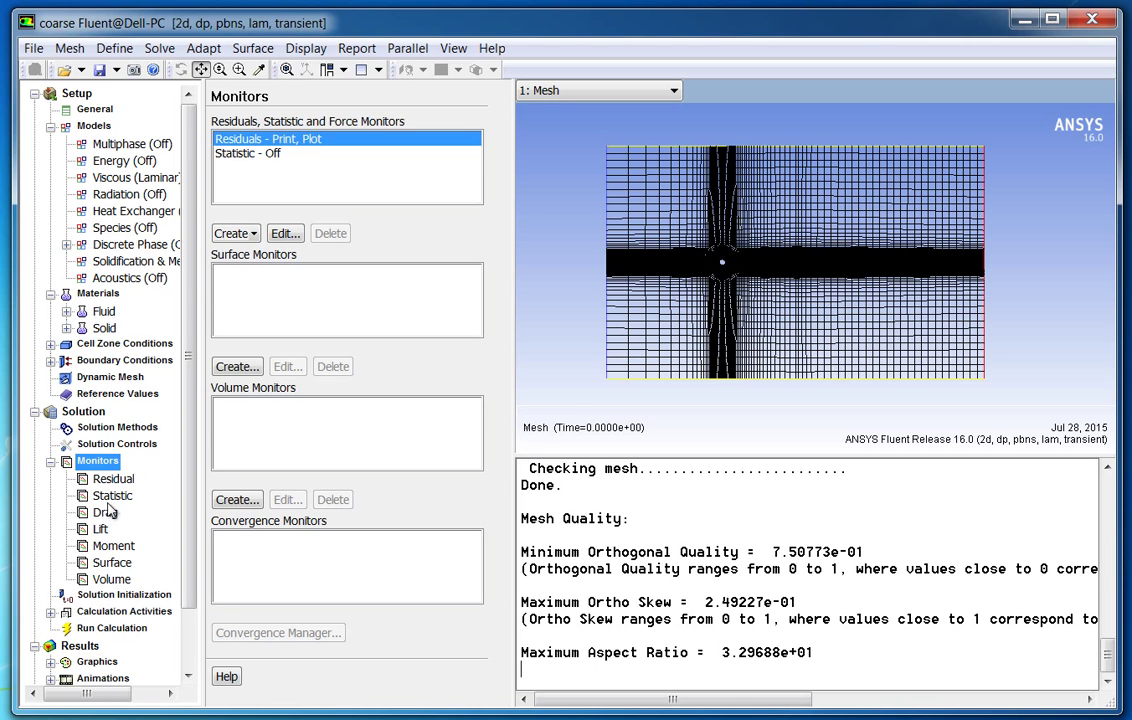
click(257, 237)
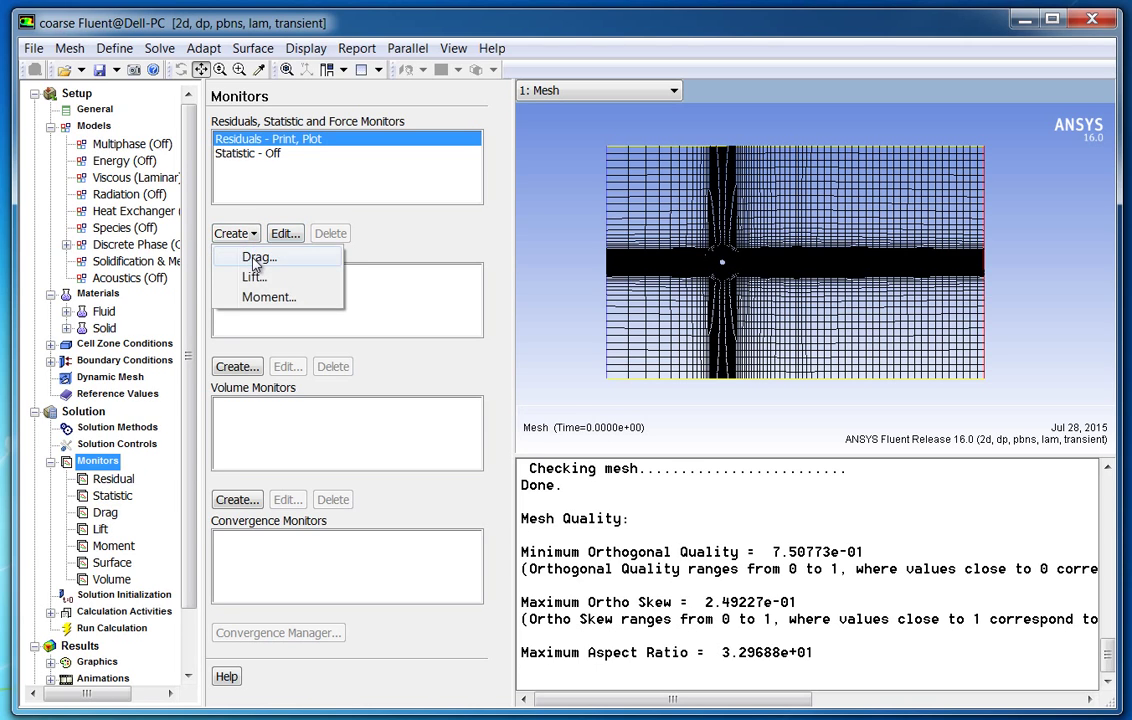
click(253, 257)
click(250, 272)
click(233, 291)
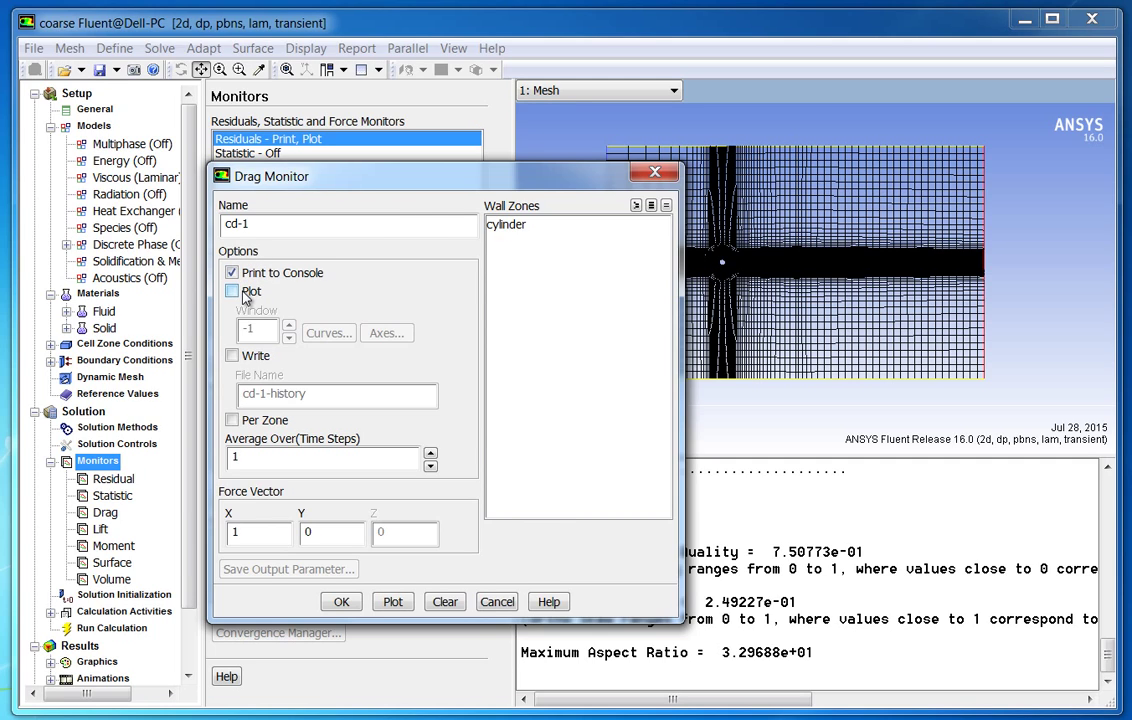
click(508, 224)
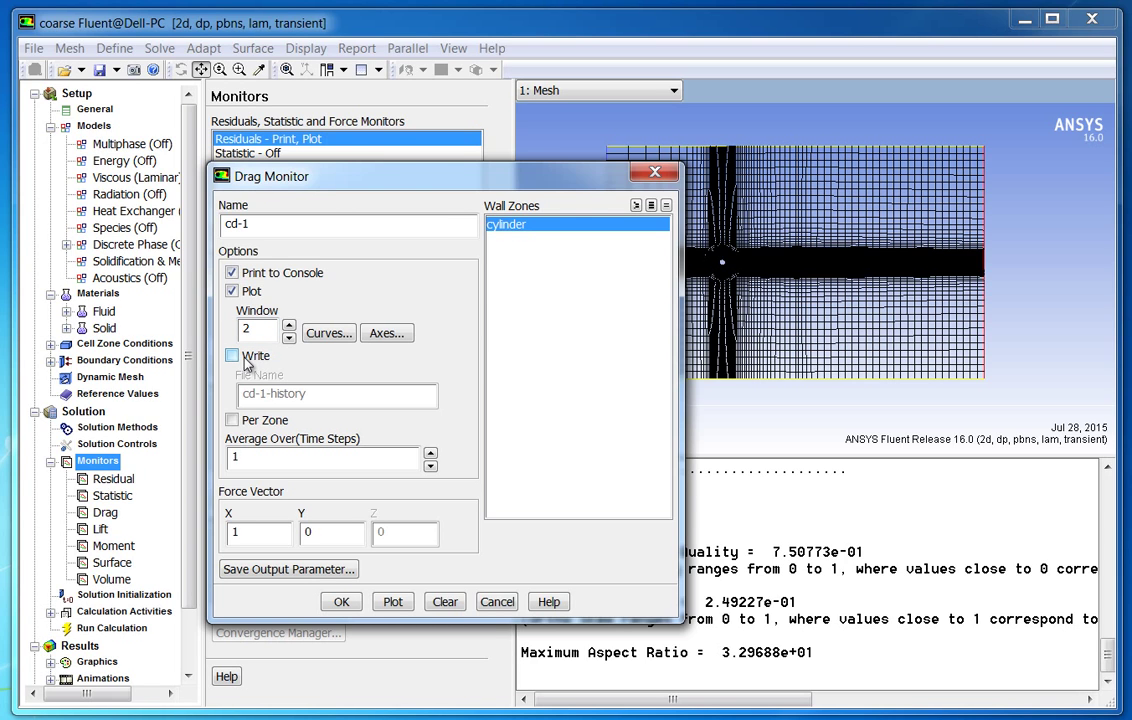
click(341, 601)
Create a lift monitor for the cylinder wall, printing to the console and plotting in window 3.
right_click(101, 530)
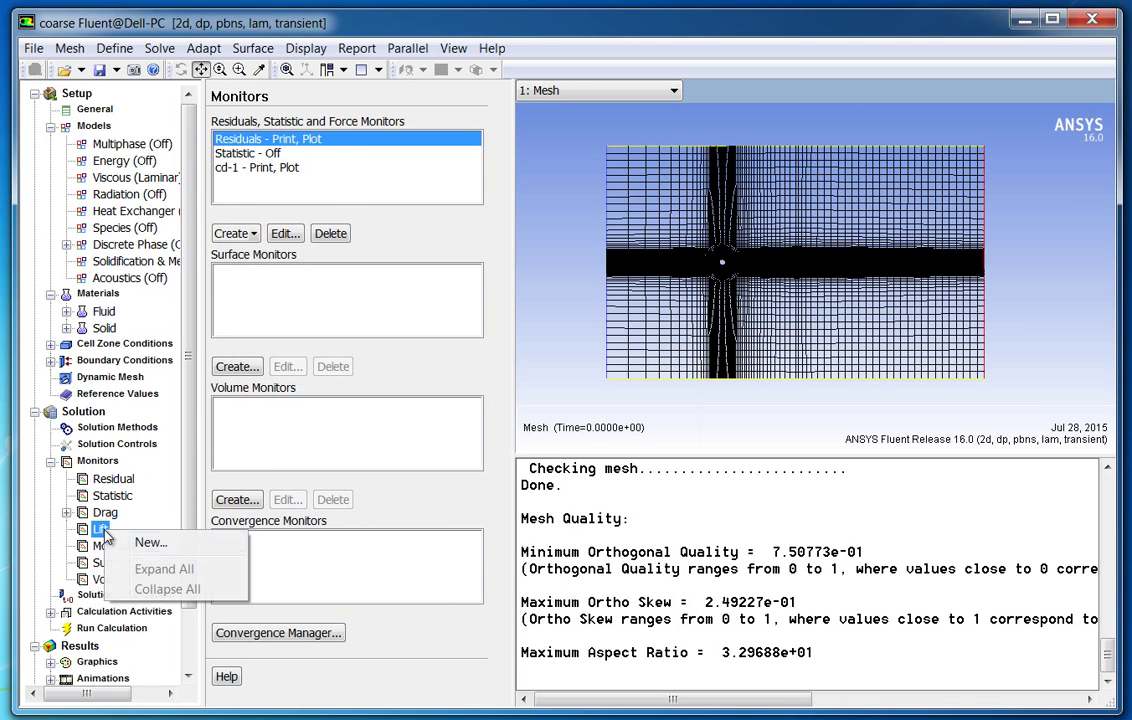
click(150, 542)
click(231, 272)
click(231, 291)
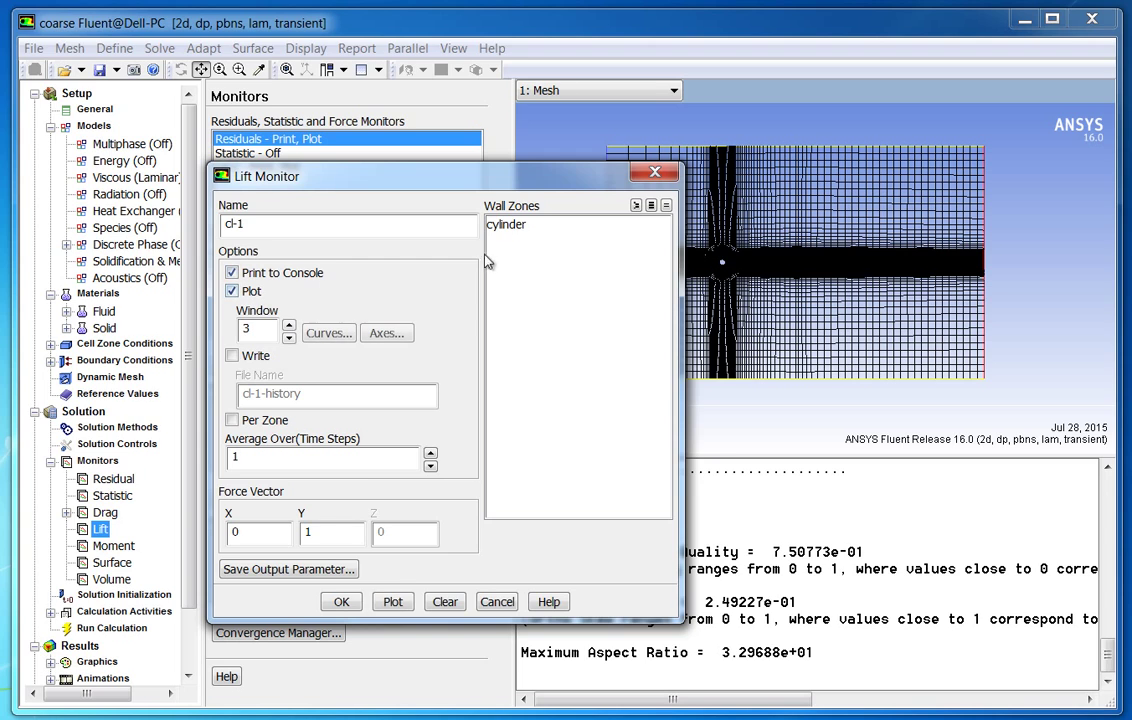
click(510, 225)
click(337, 601)
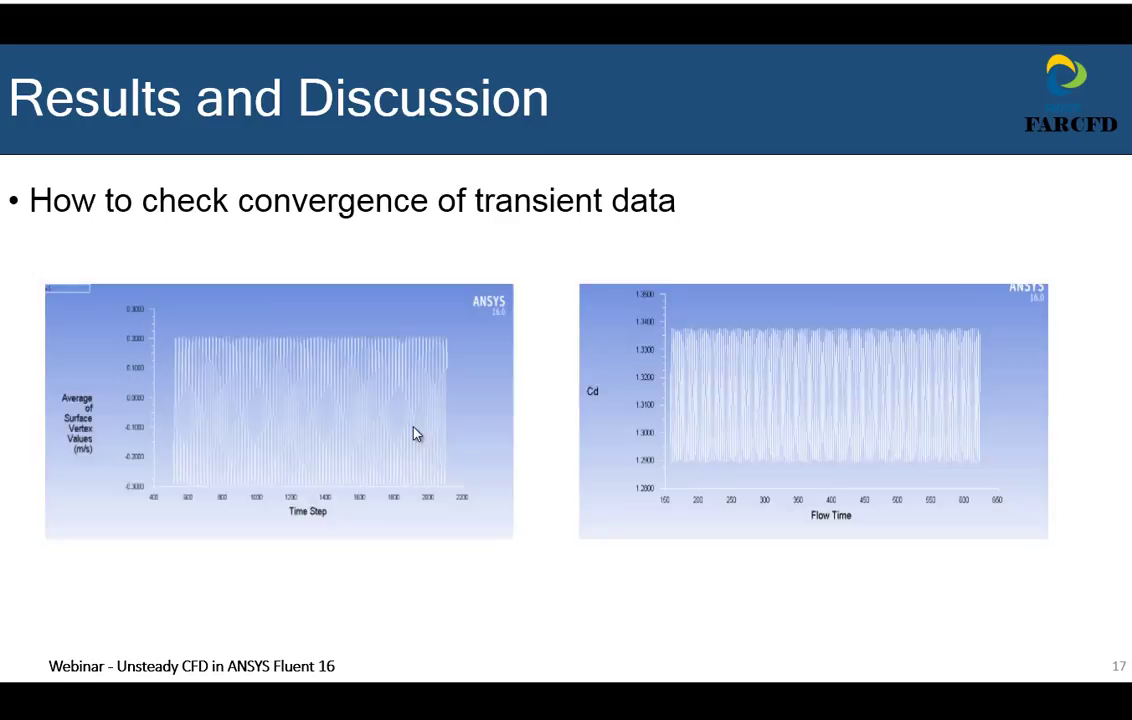
key(Right)
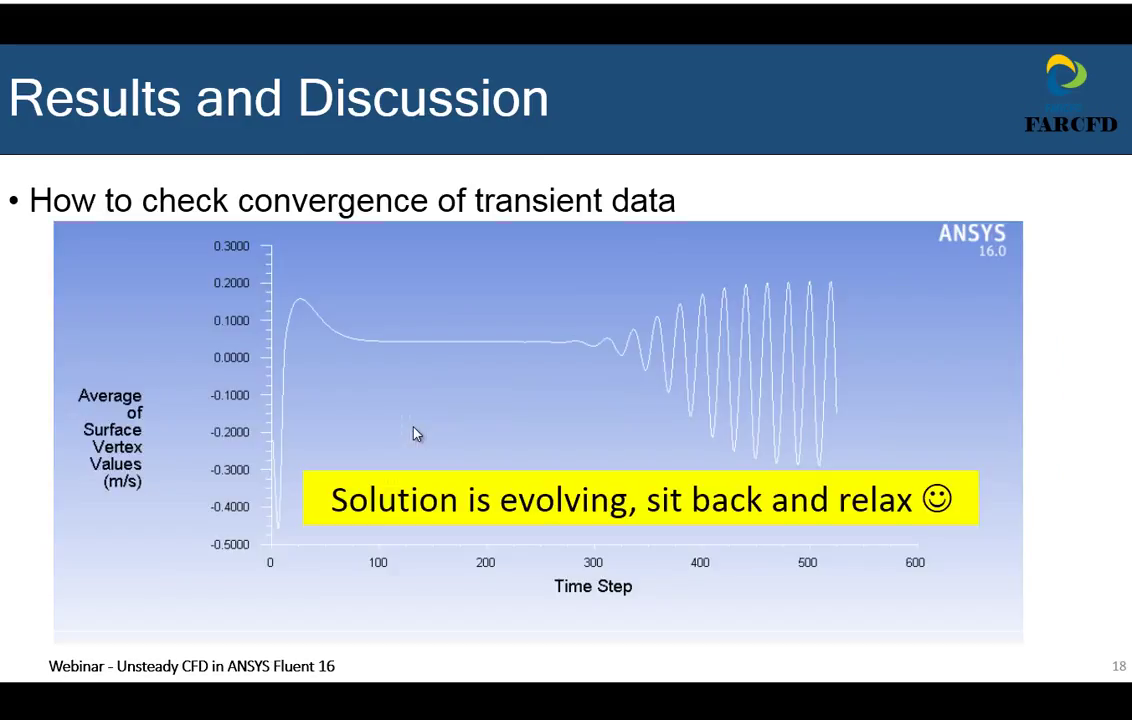
key(Left)
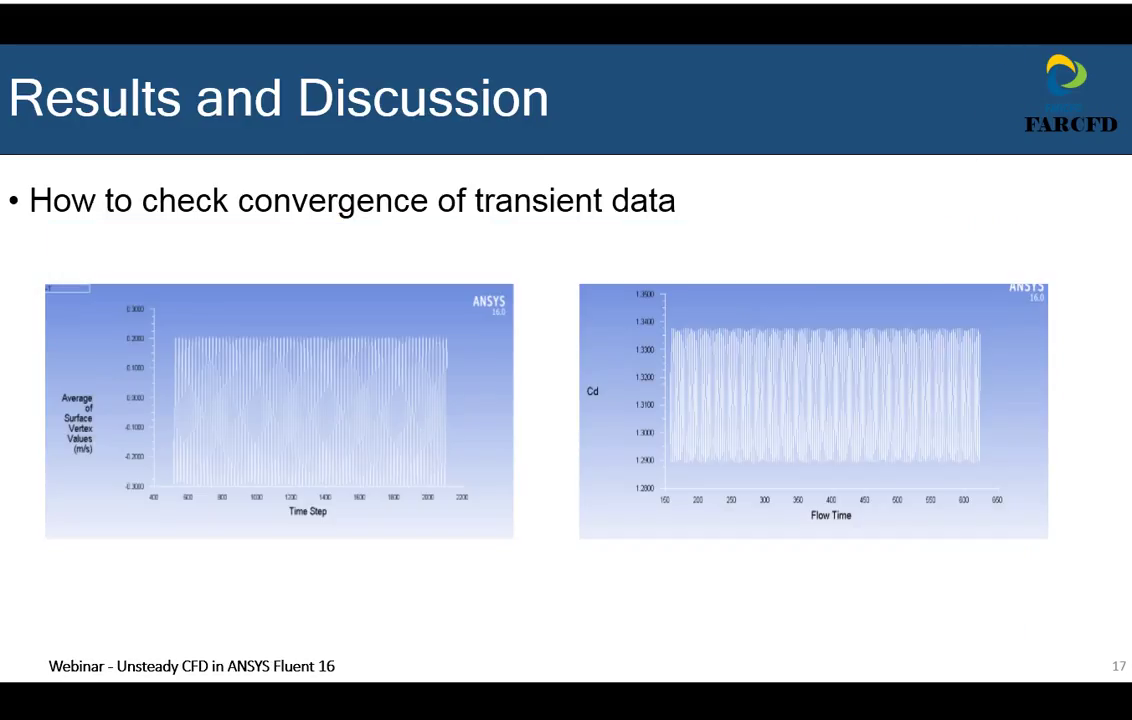
key(Left)
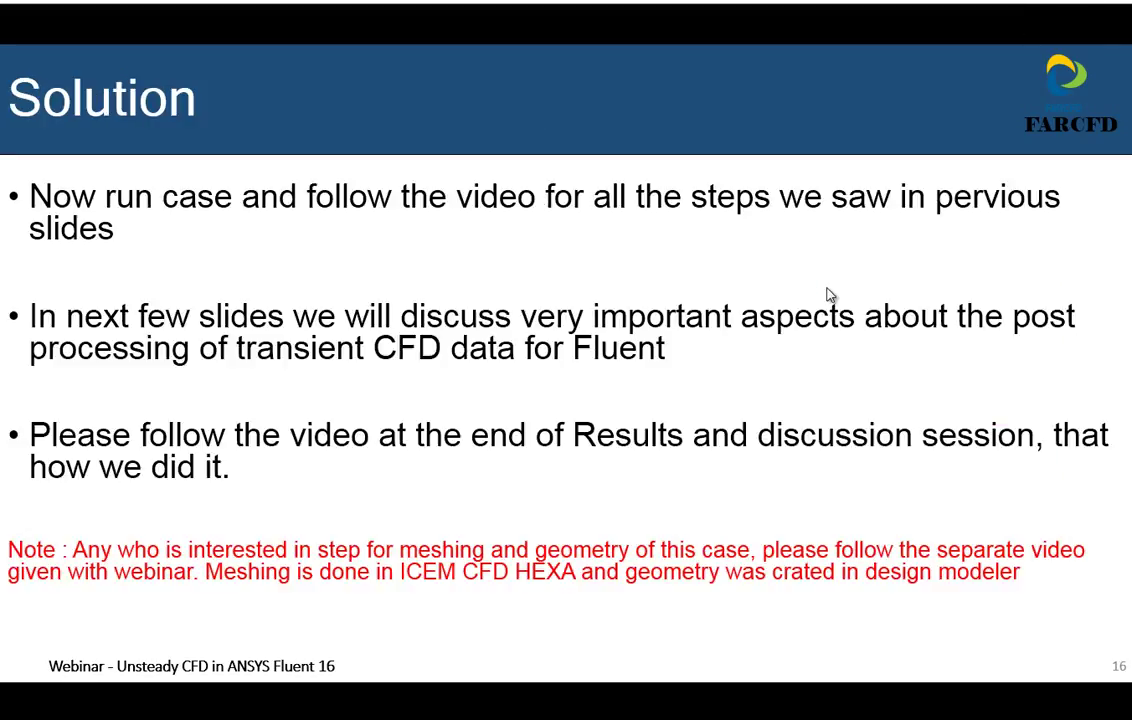
key(Right)
key(Right)
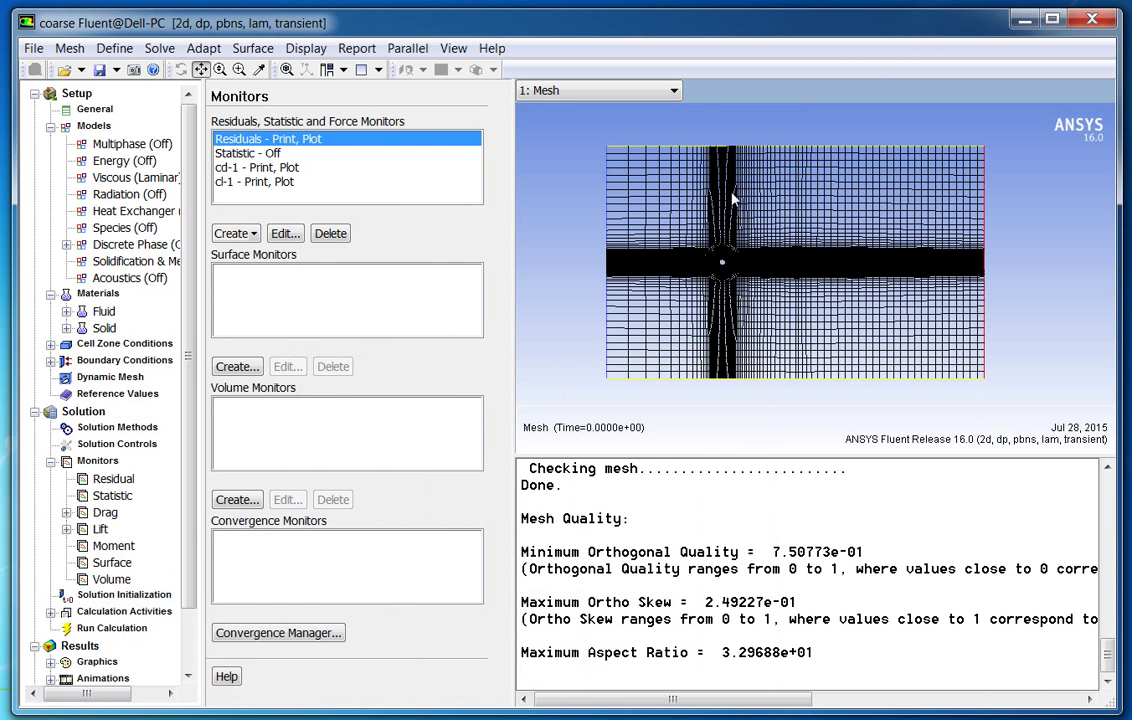
Inspect the mesh around the cylinder and review the cd-1 drag monitor's settings without changing them.
scroll(733, 200, up, 3)
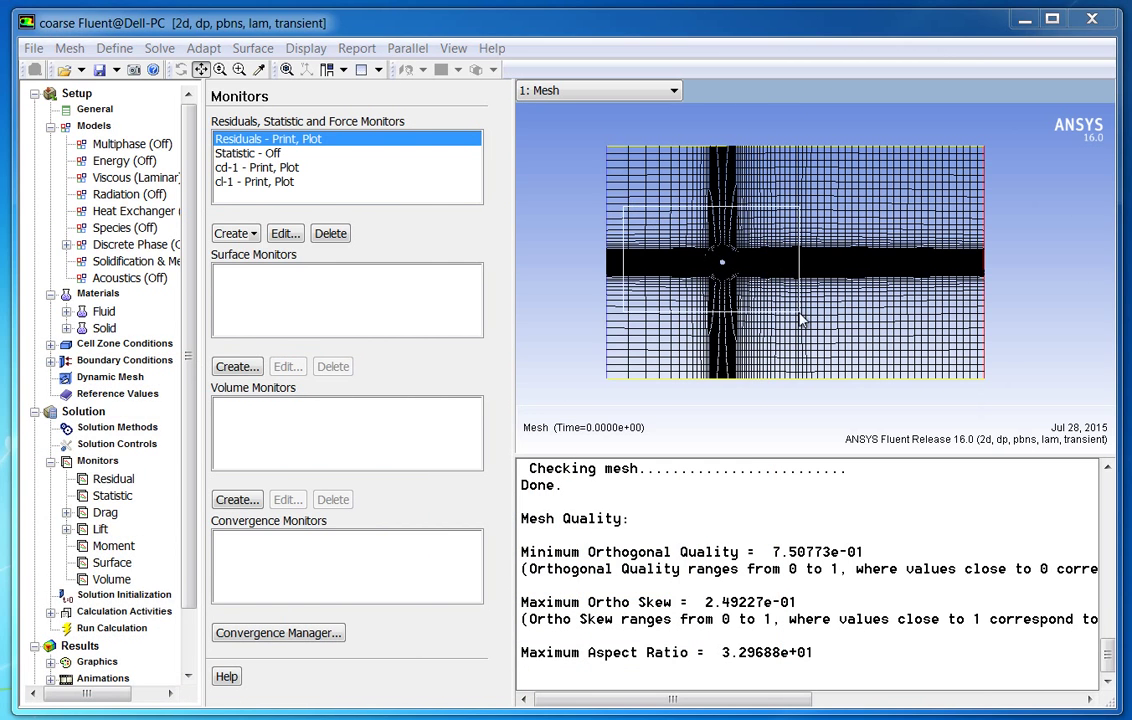
scroll(776, 190, up, 2)
drag(776, 190, 934, 357)
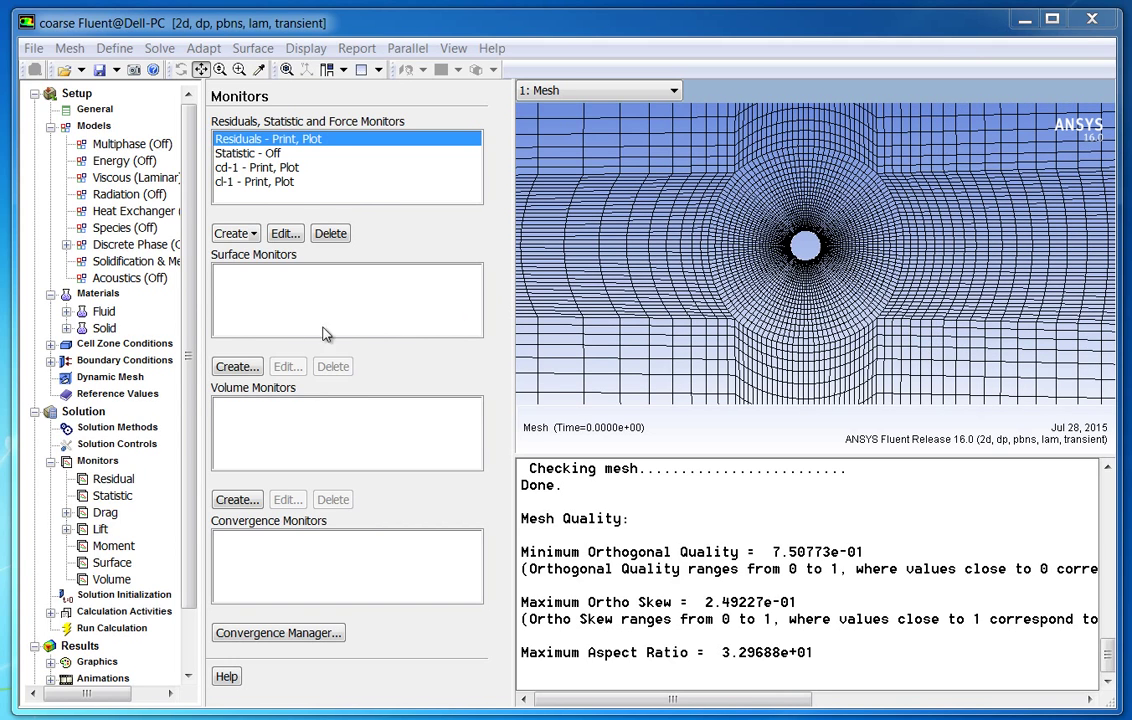
click(105, 514)
click(66, 512)
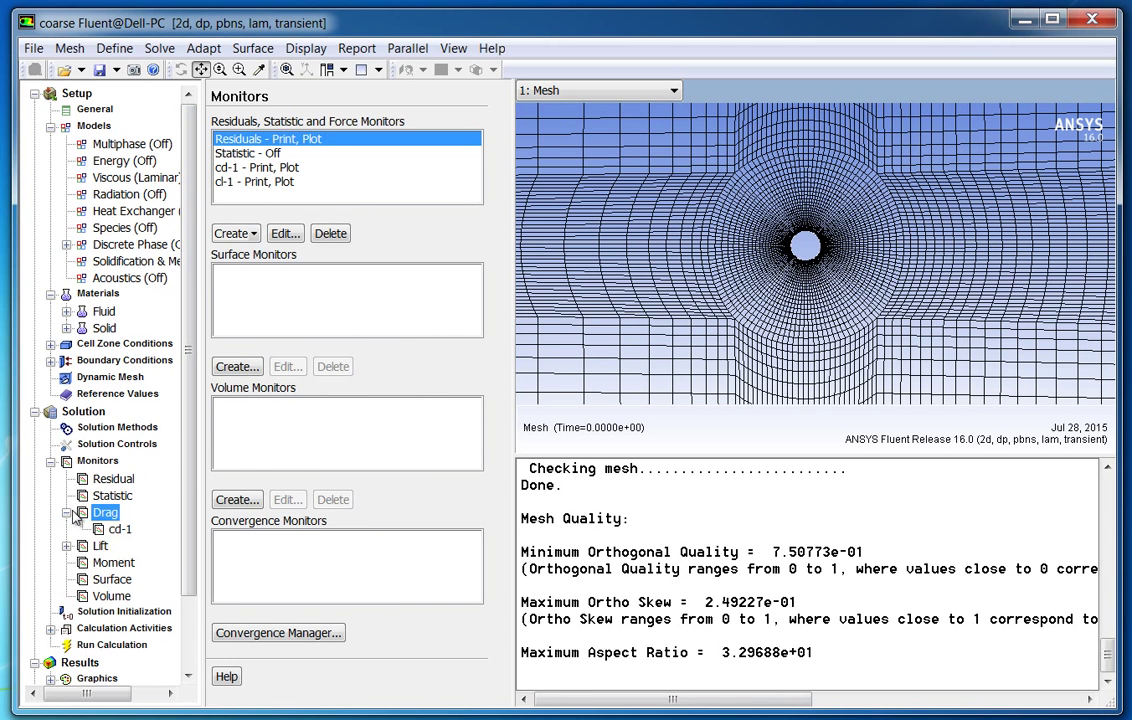
double_click(119, 529)
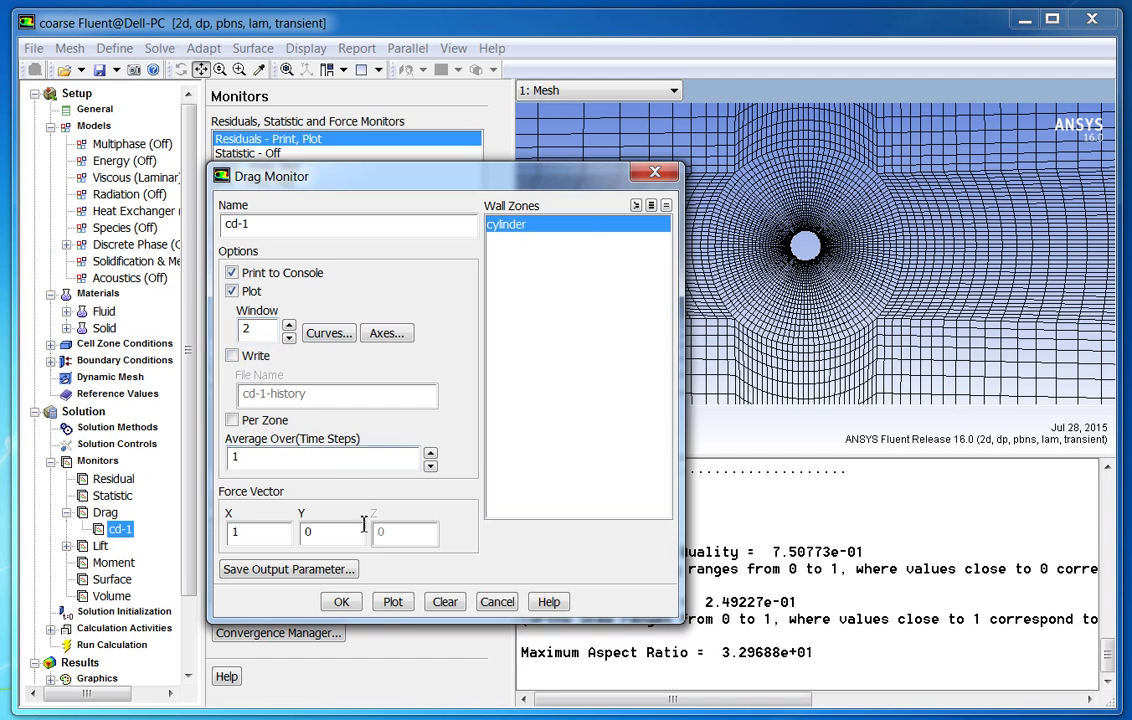
click(500, 603)
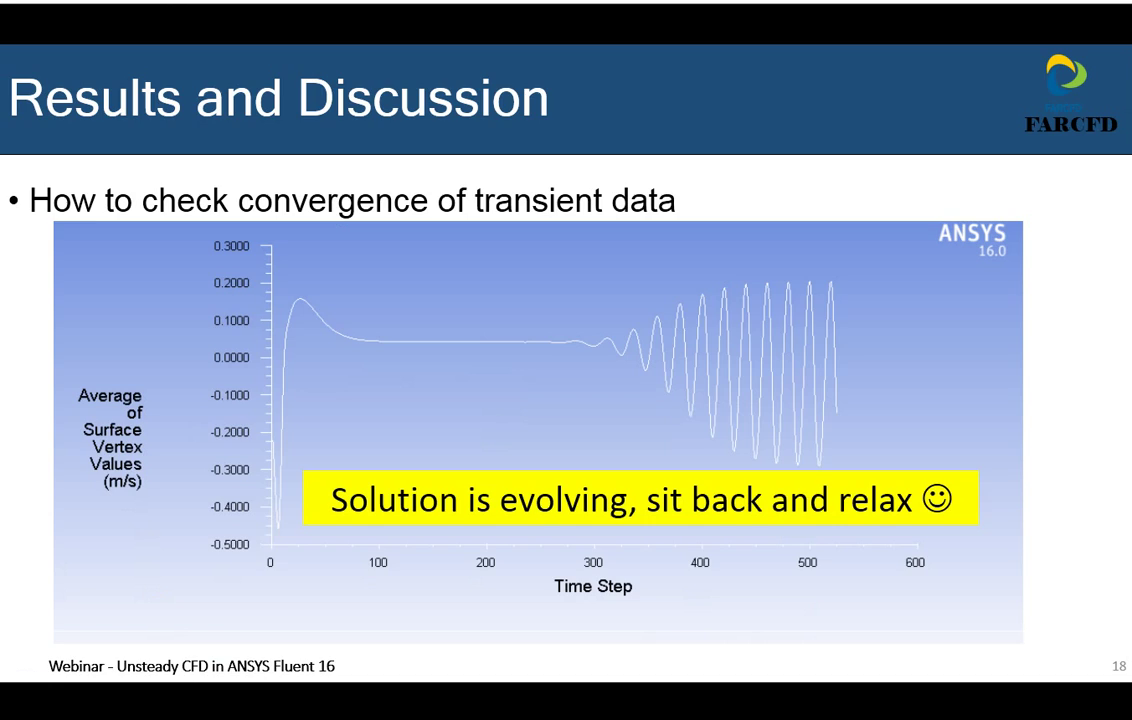
click(207, 534)
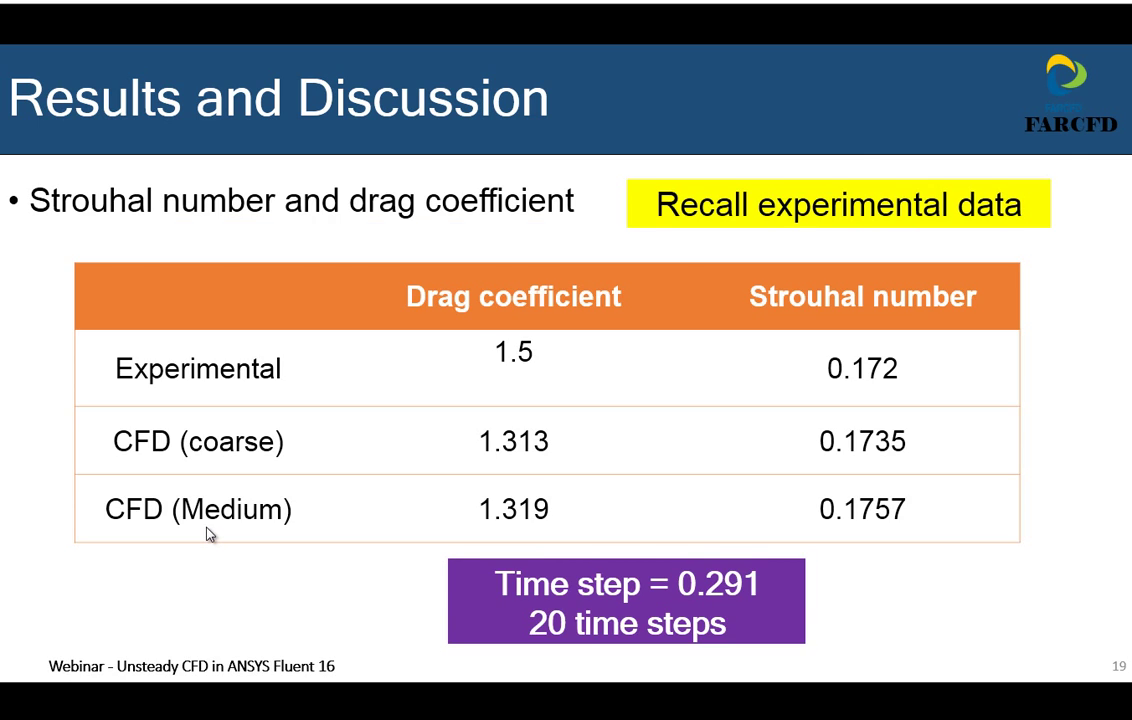
key(Left)
key(Left)
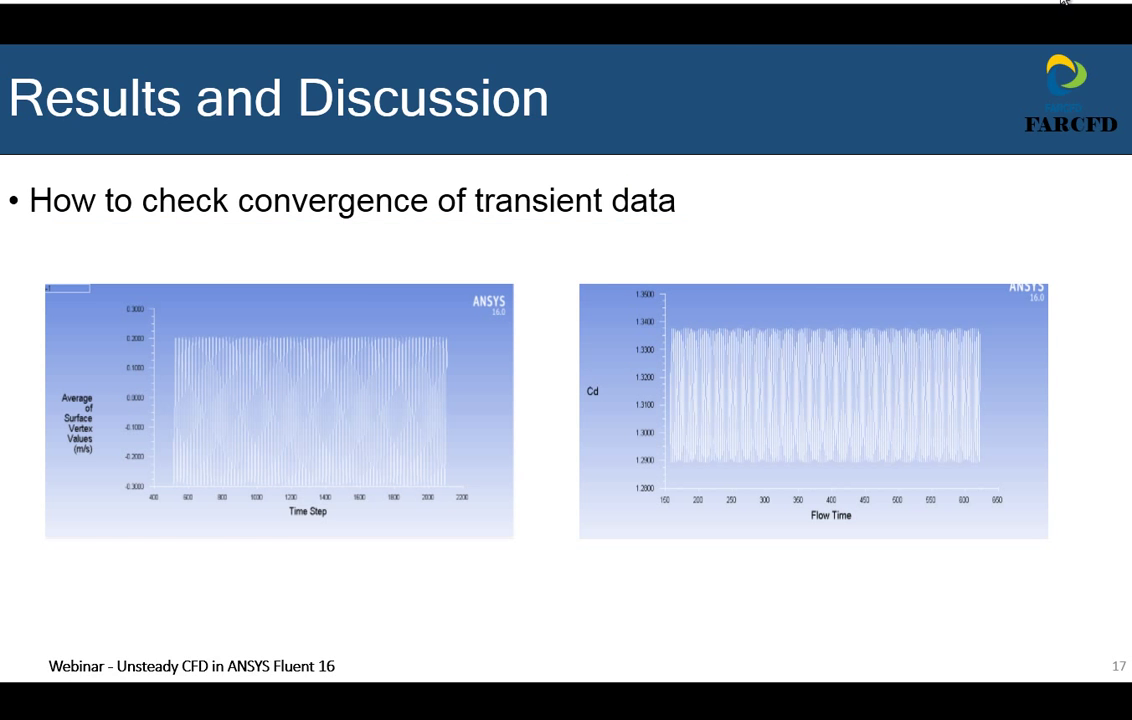
Switch back to ANSYS Fluent and create a point surface for monitoring.
key(alt+Tab)
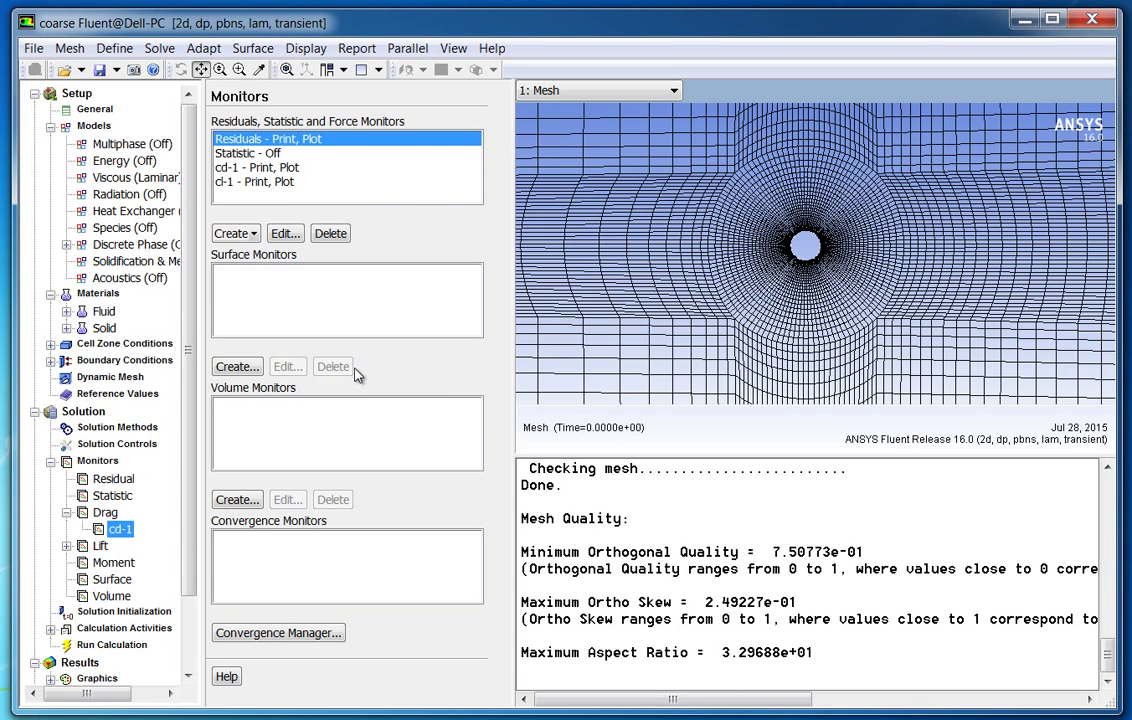
click(252, 48)
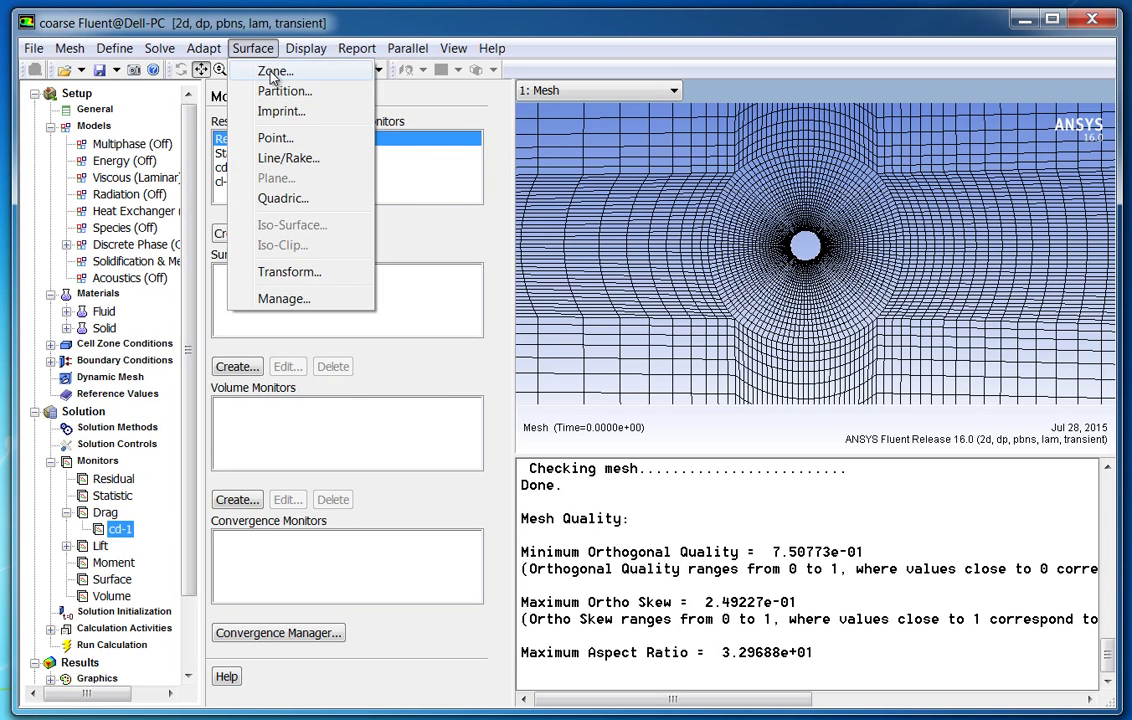
click(275, 138)
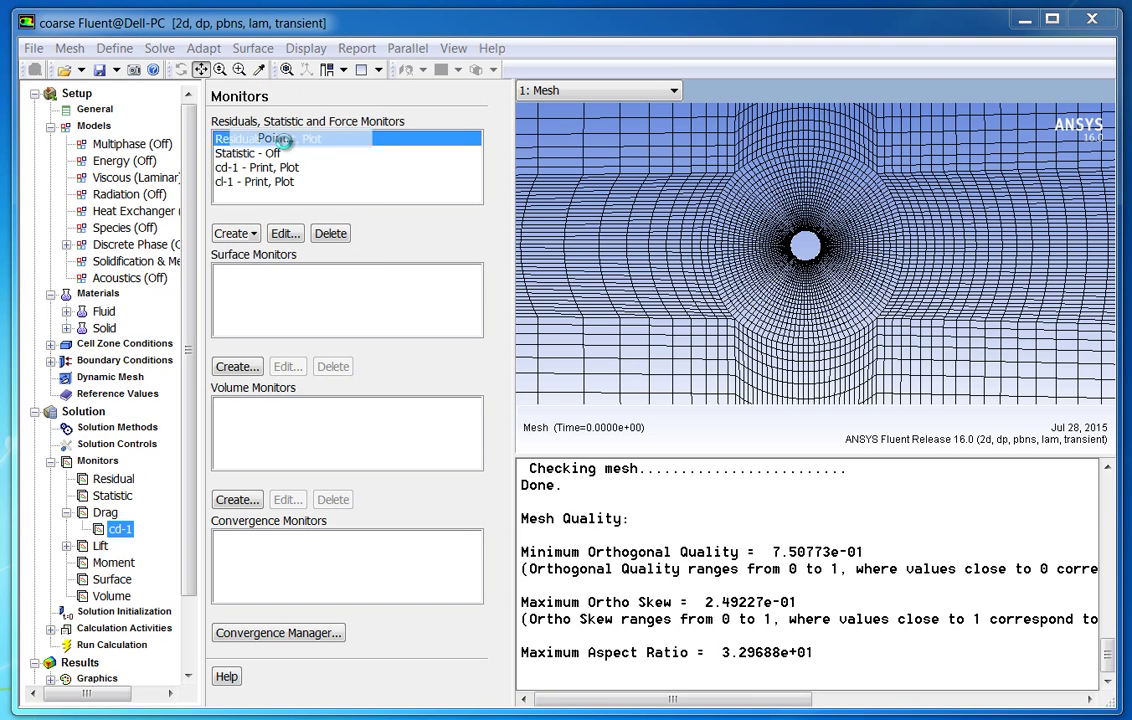
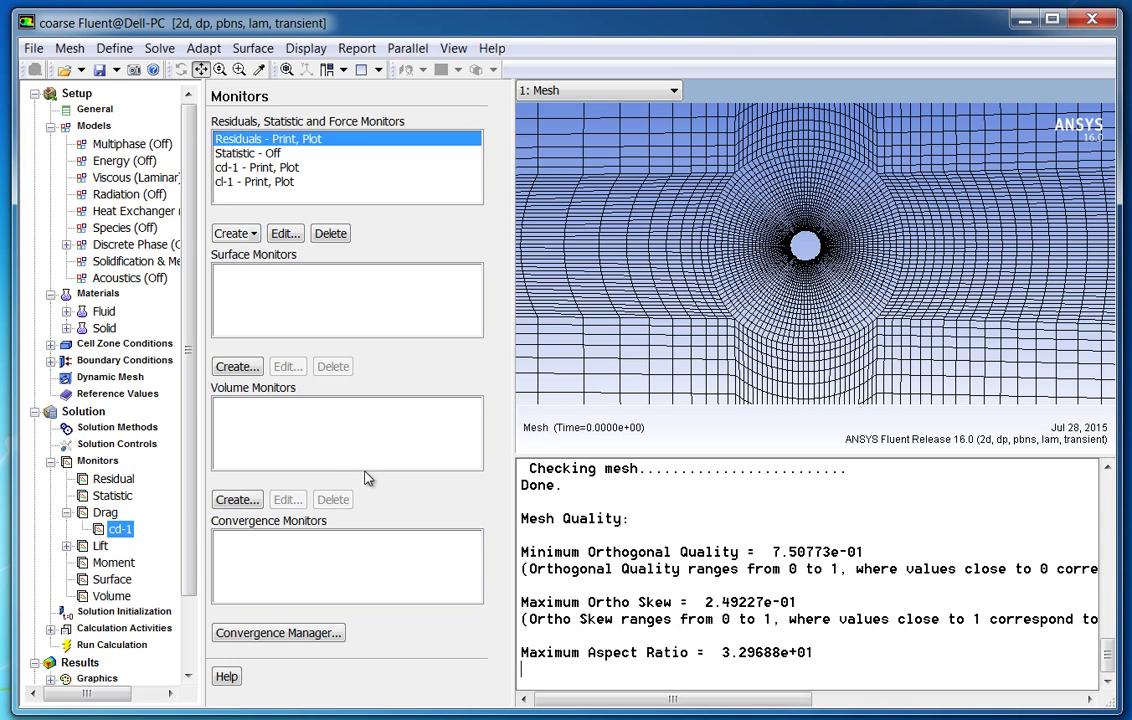
Start a new surface monitor that prints to the console, plots in window 4 and reports the Vertex Average.
click(112, 580)
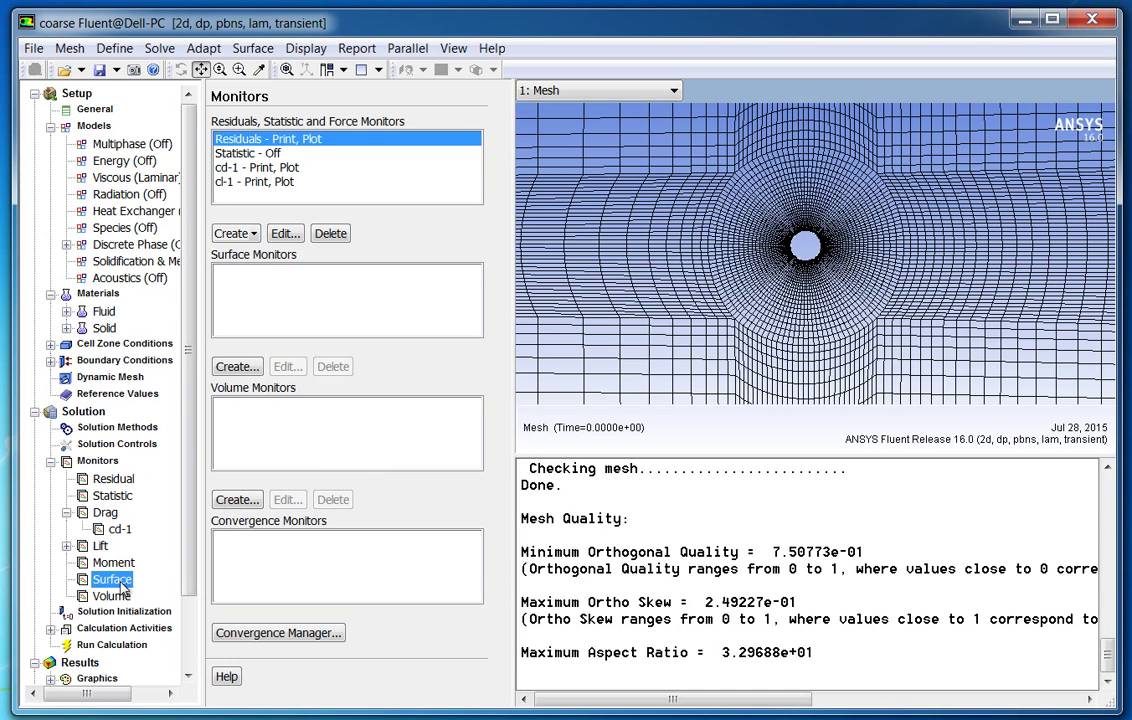
right_click(122, 586)
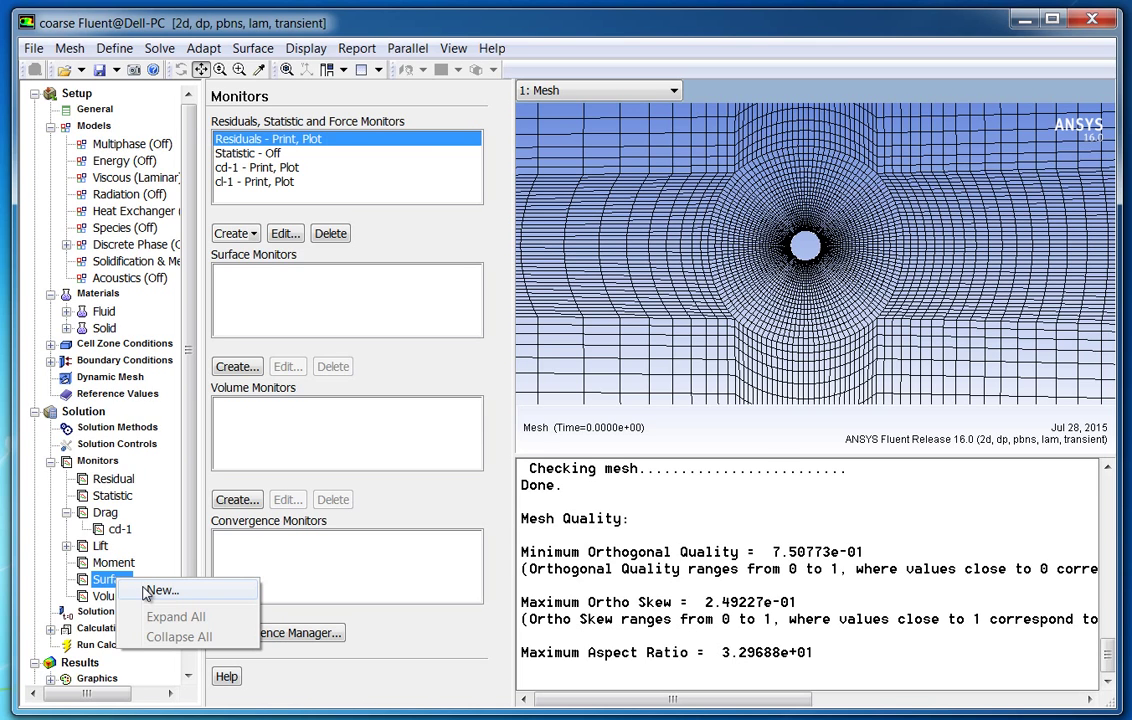
click(152, 591)
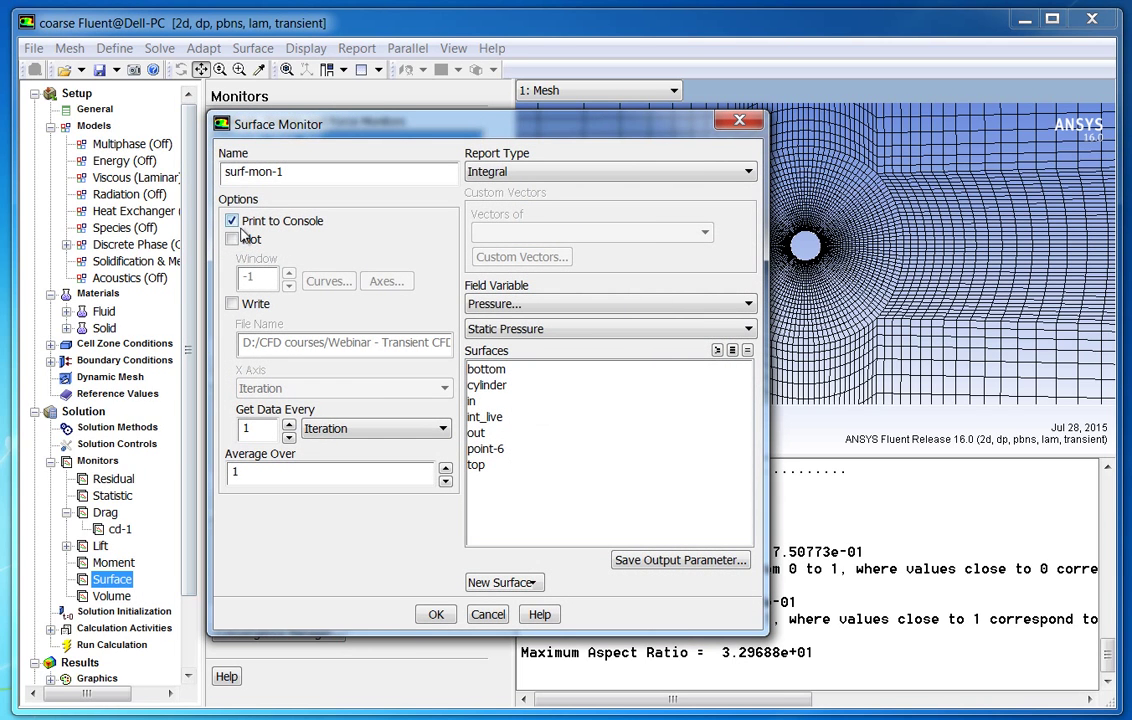
click(233, 239)
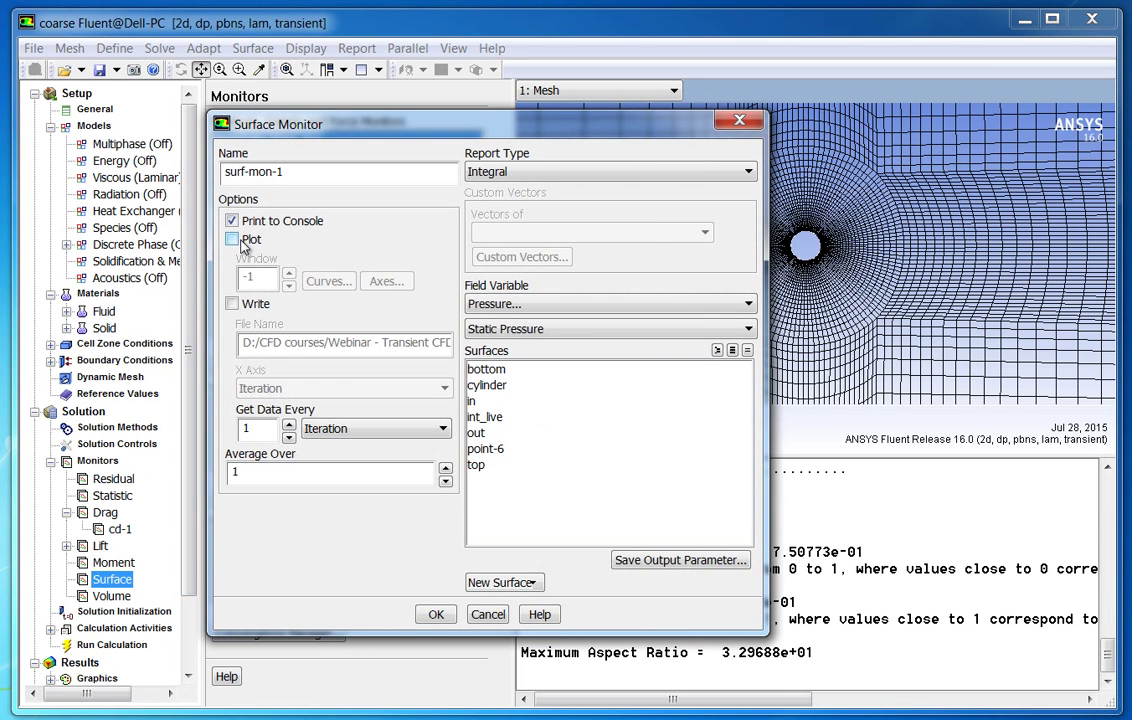
click(500, 178)
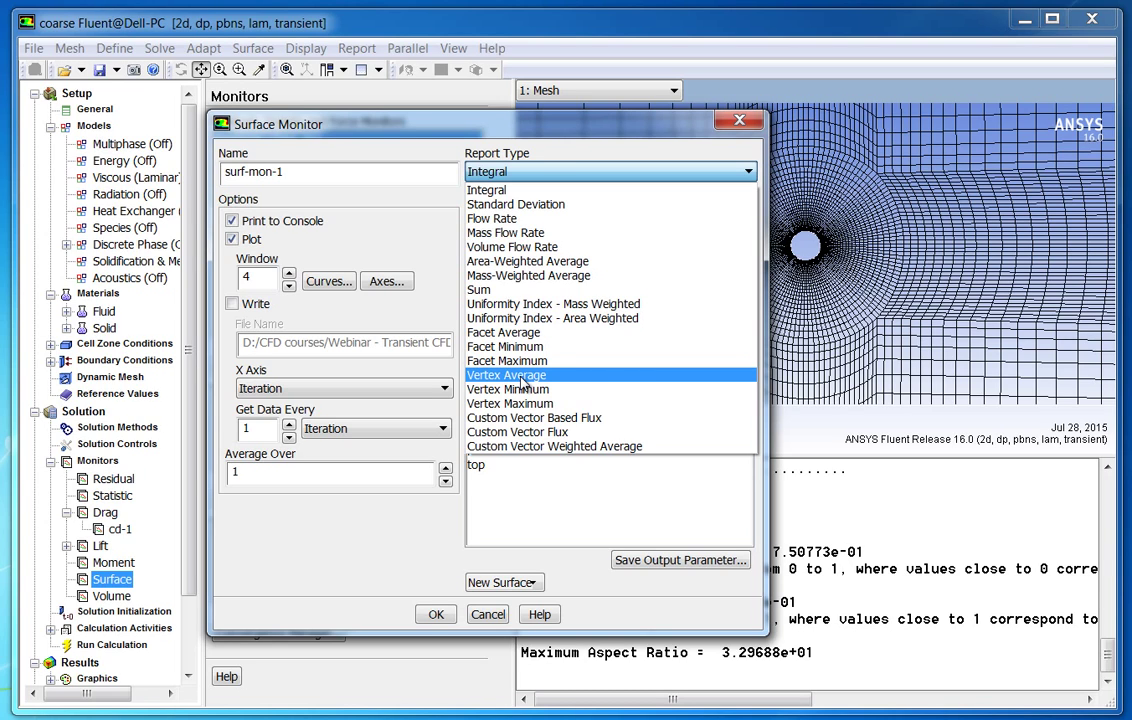
click(521, 376)
Set the surface monitor's field variable to Y Velocity and select the point-6 surface.
click(486, 303)
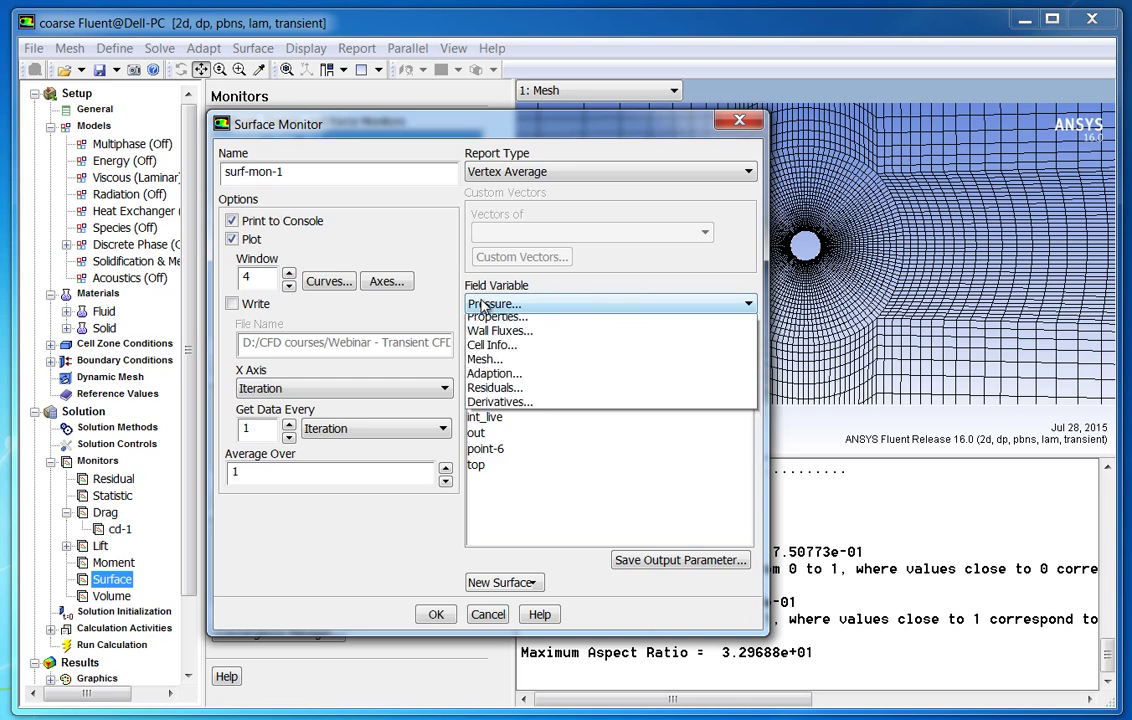
click(490, 351)
click(493, 329)
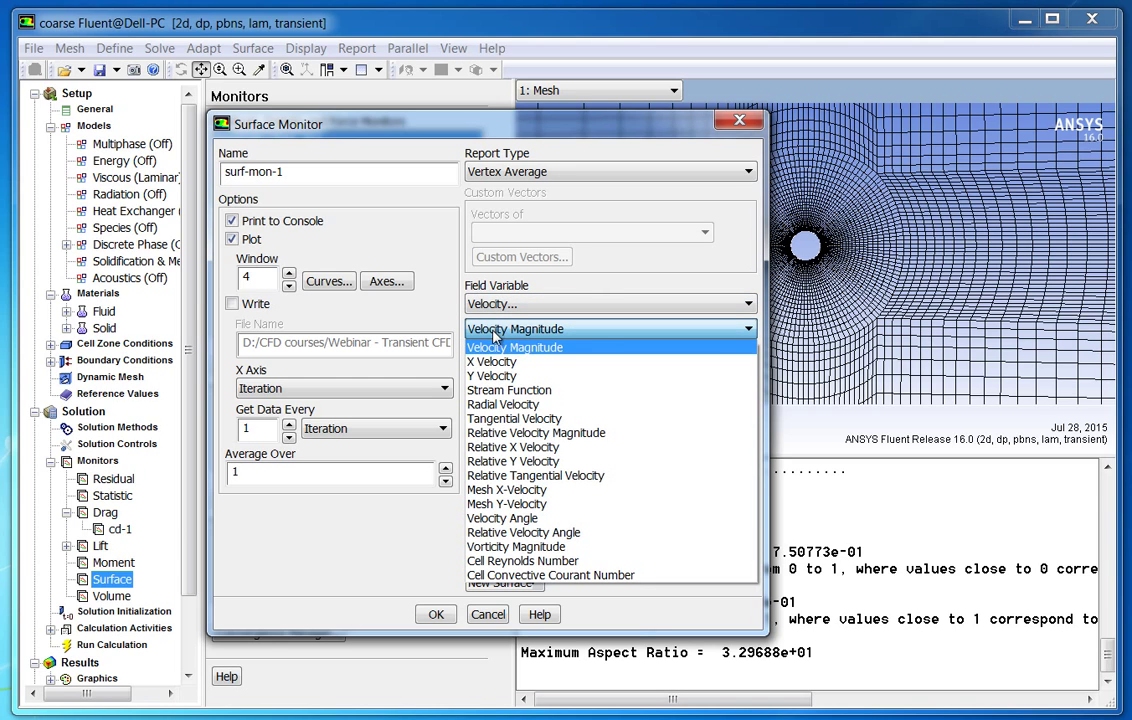
click(497, 377)
click(492, 451)
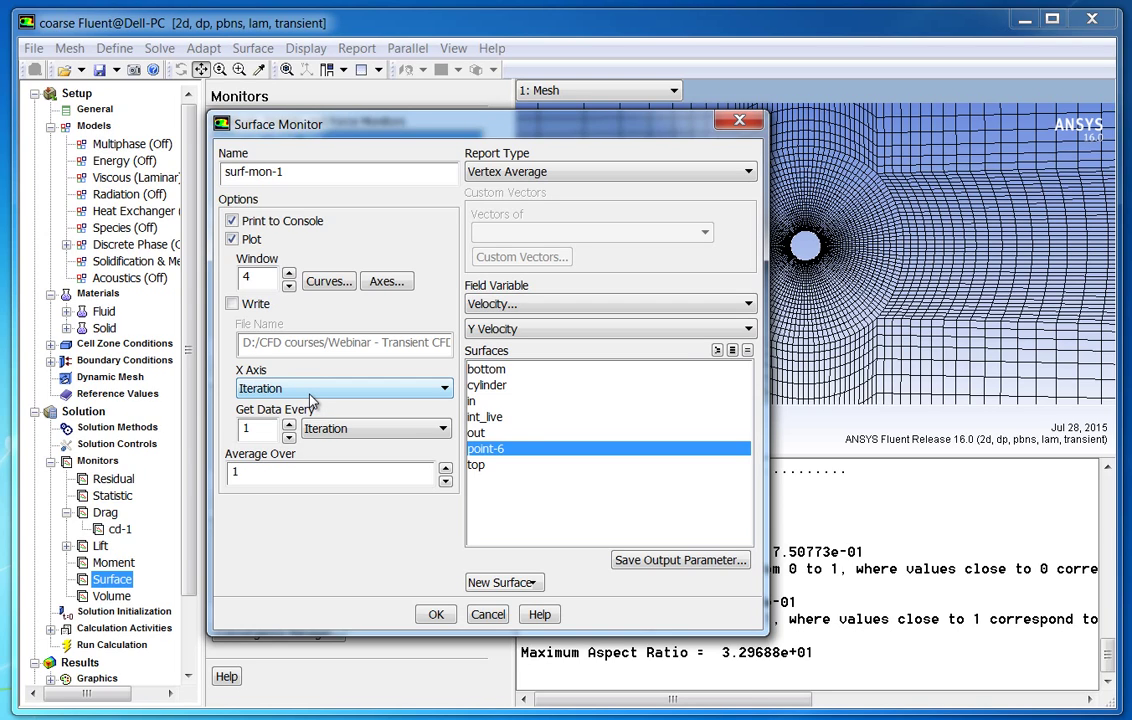
Set the surface monitor's X axis and data sampling interval to Time Step, and save the monitor.
click(310, 394)
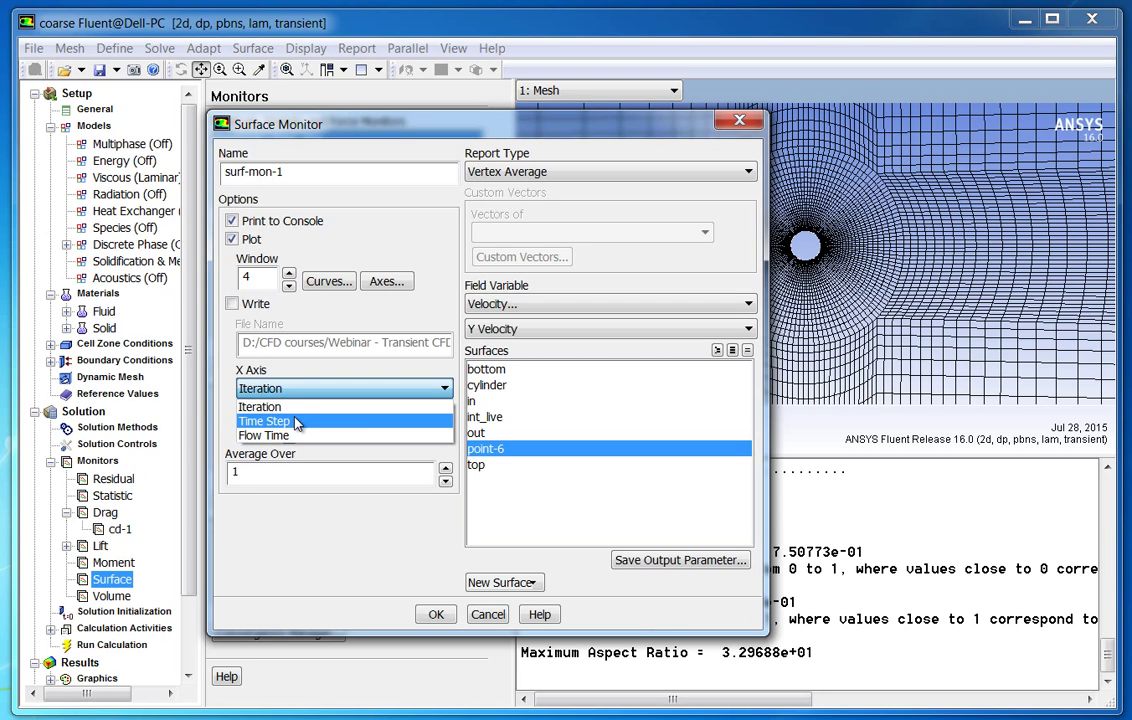
click(296, 421)
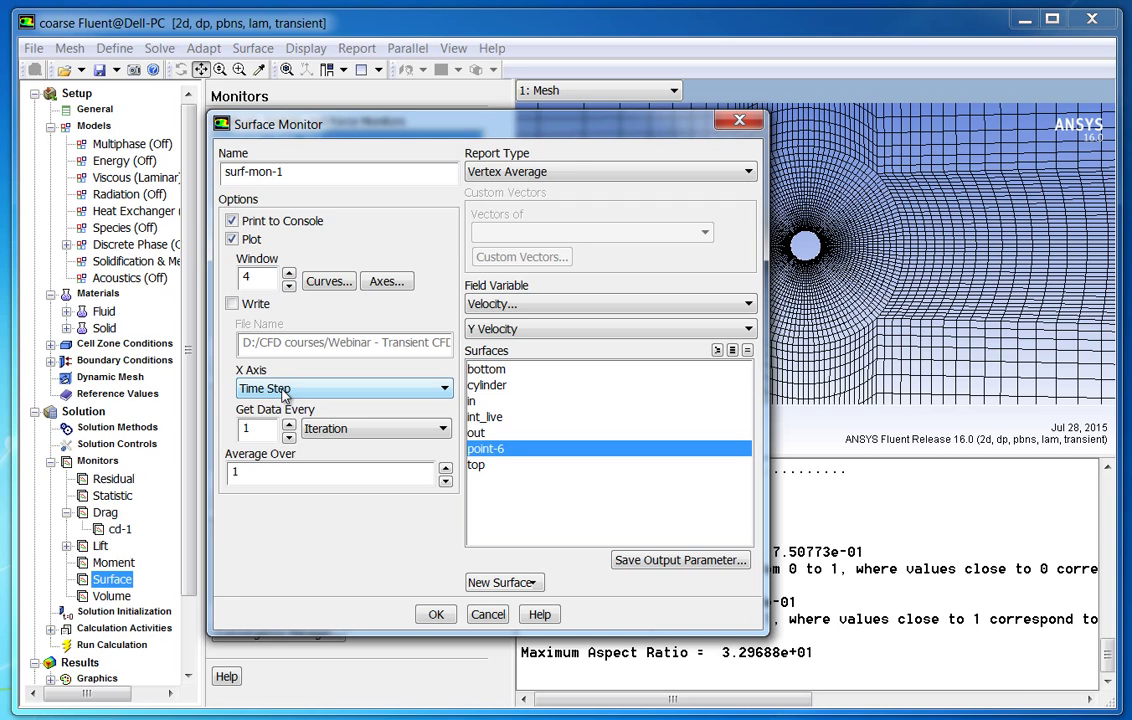
click(322, 429)
click(330, 462)
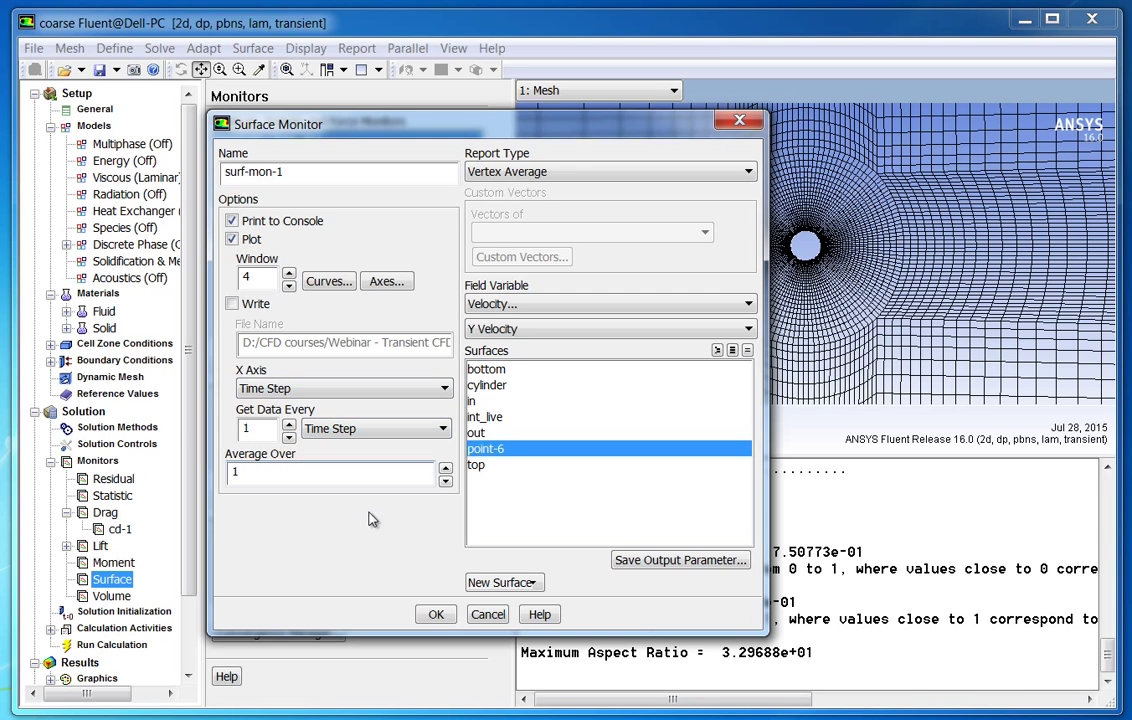
click(535, 330)
click(535, 330)
click(527, 304)
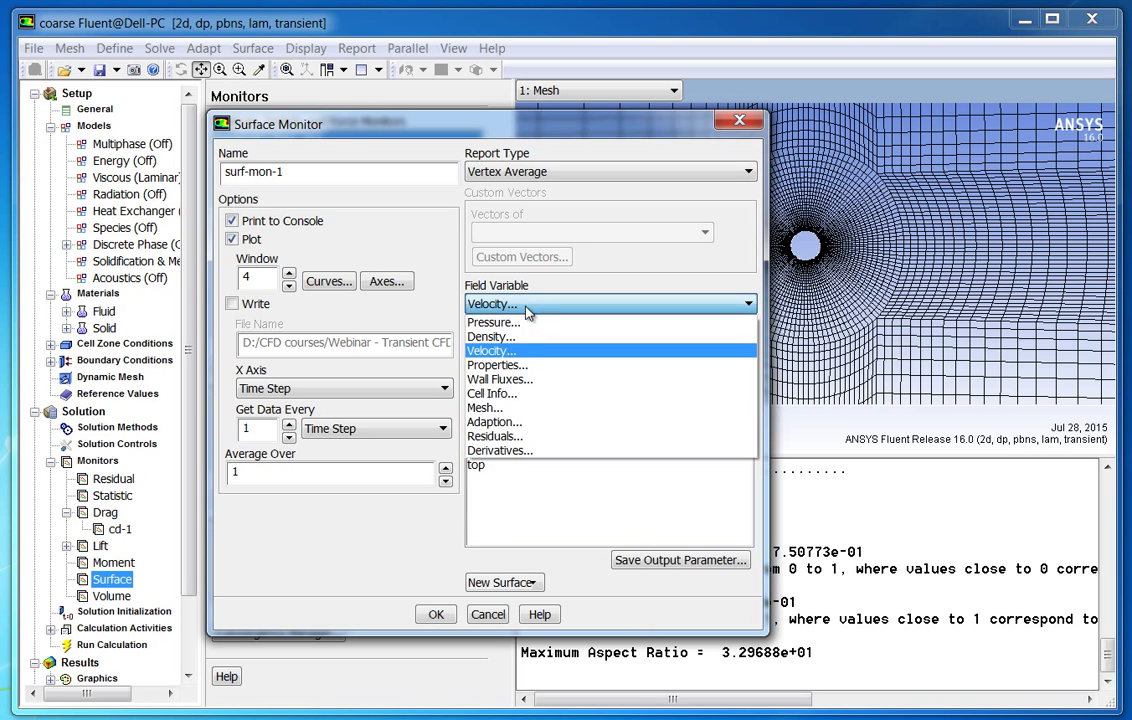
click(527, 311)
click(436, 614)
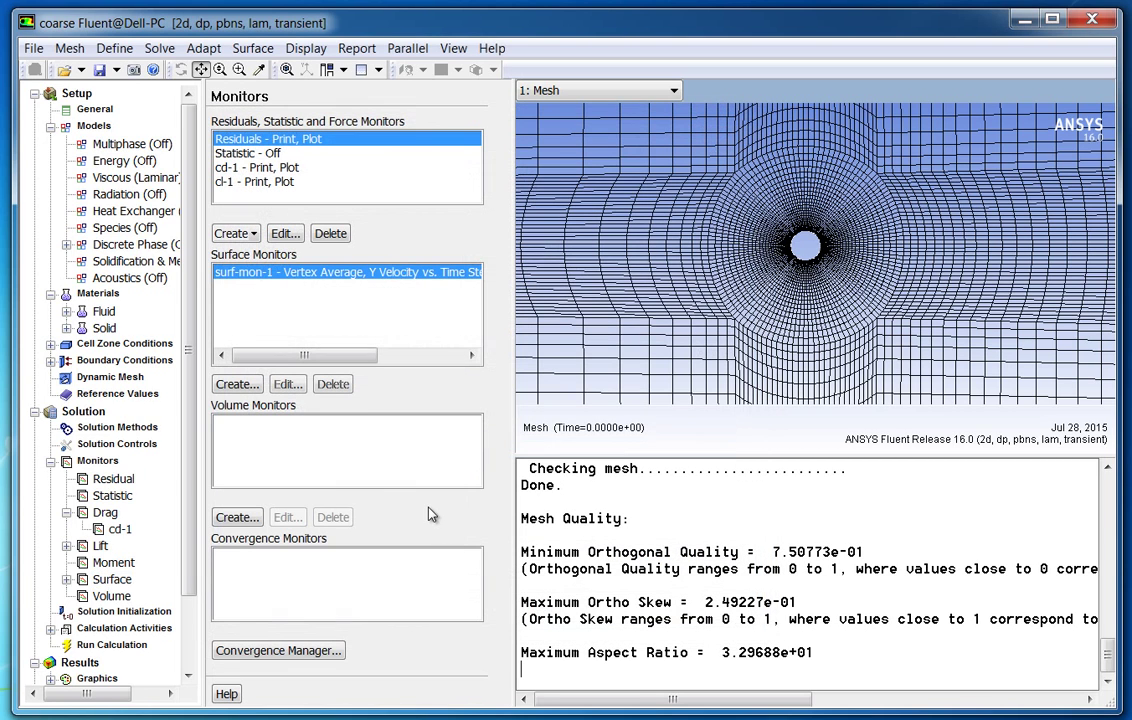
Initialize the solution with Hybrid Initialization.
click(112, 614)
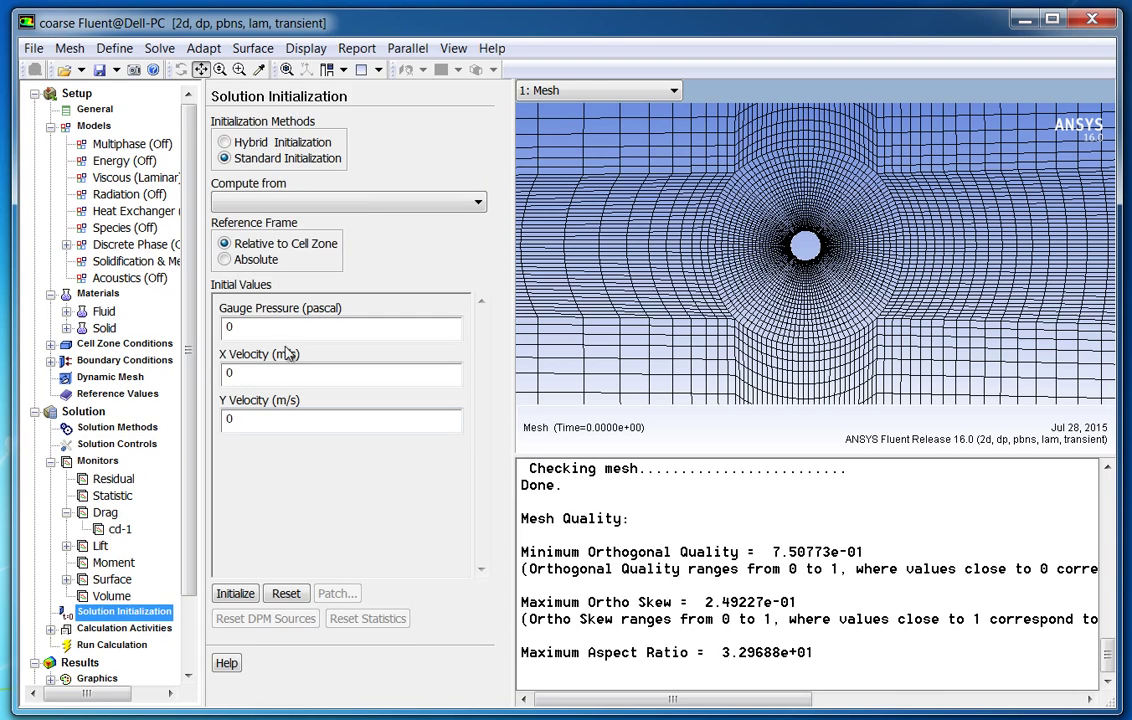
click(289, 148)
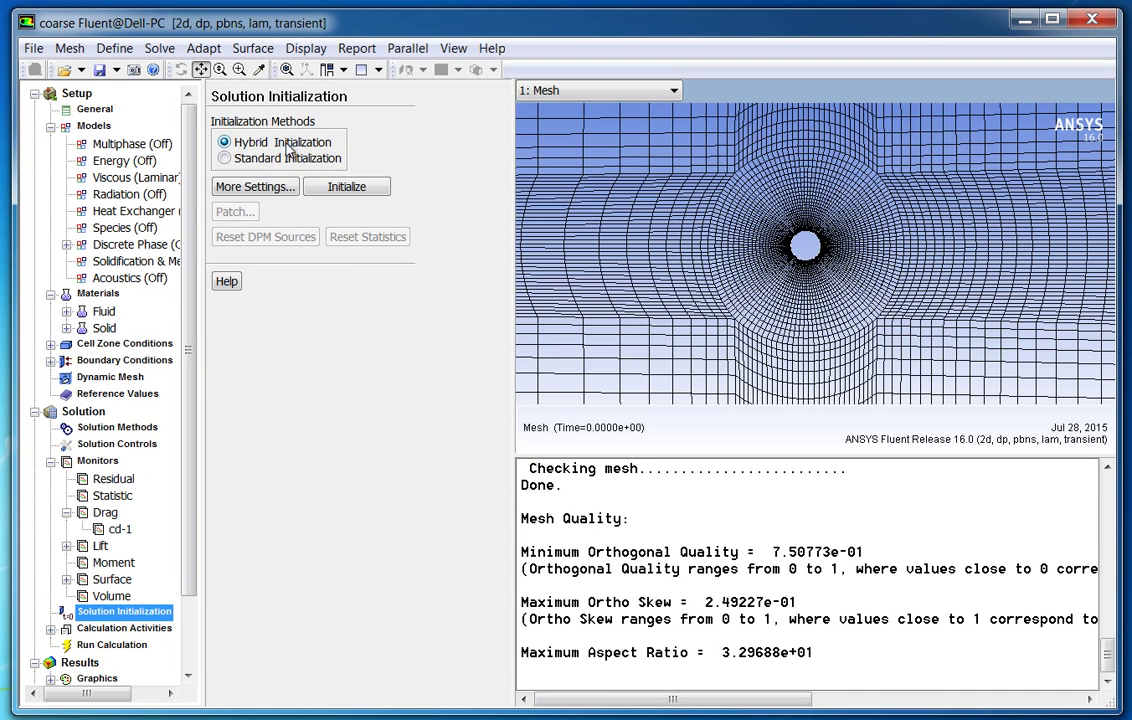
click(350, 189)
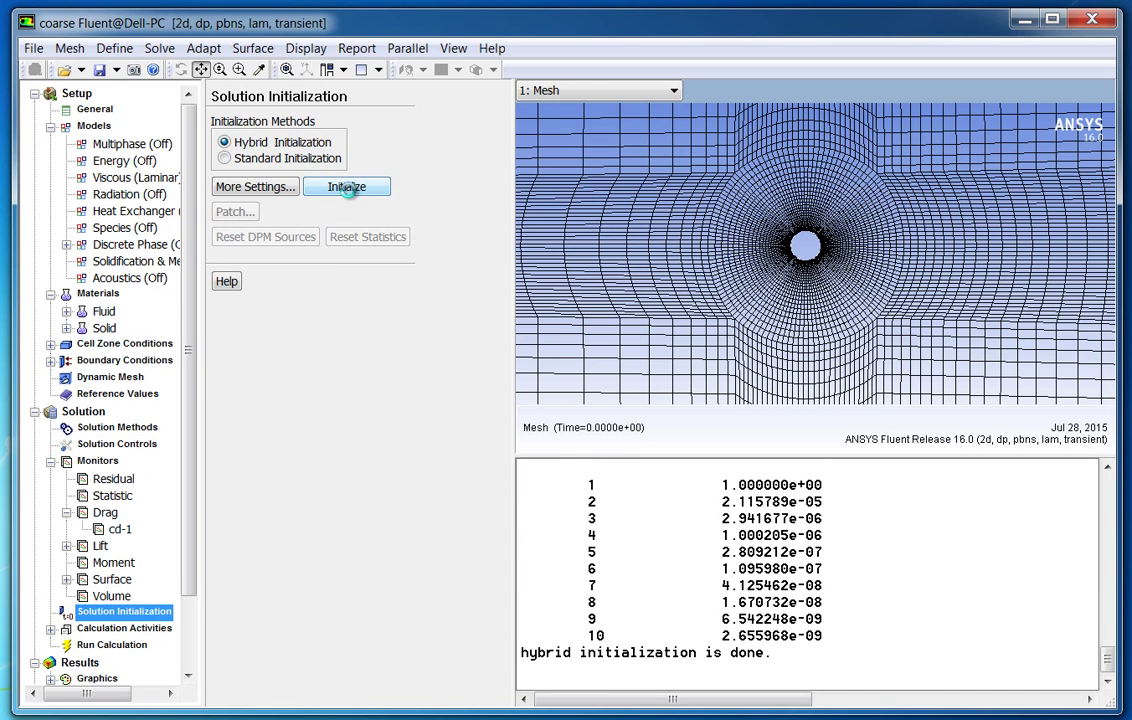
Start a solution animation definition in the calculation activities with one animation sequence.
click(51, 630)
scroll(188, 618, down, 3)
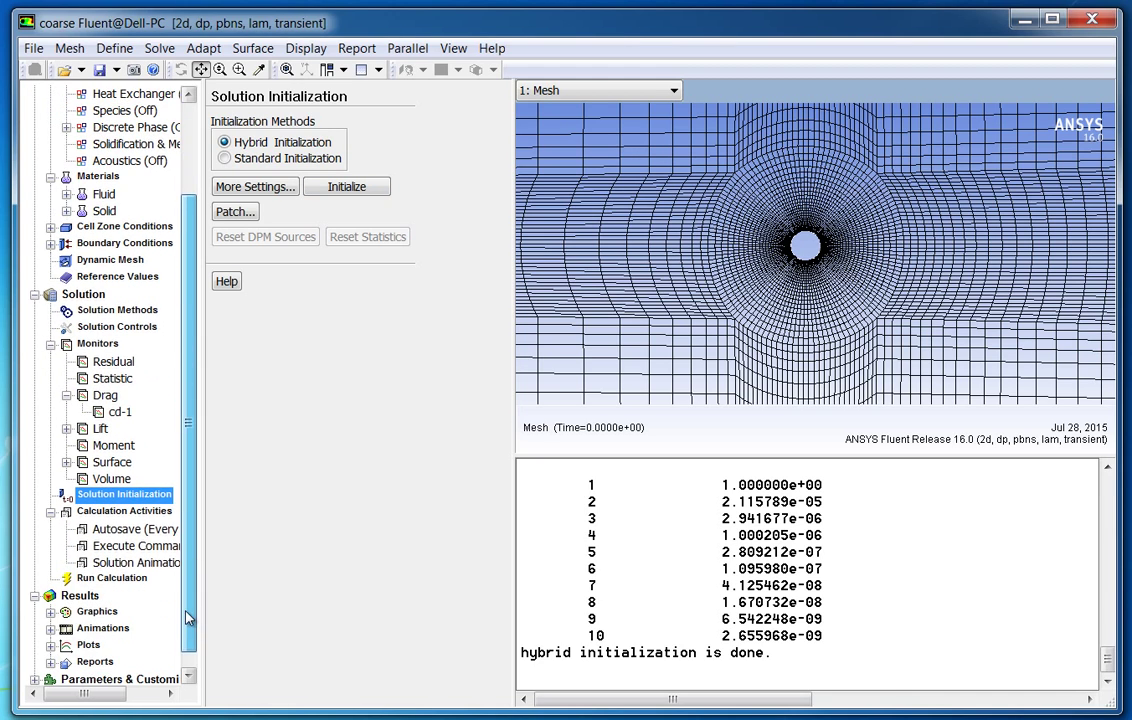
click(149, 513)
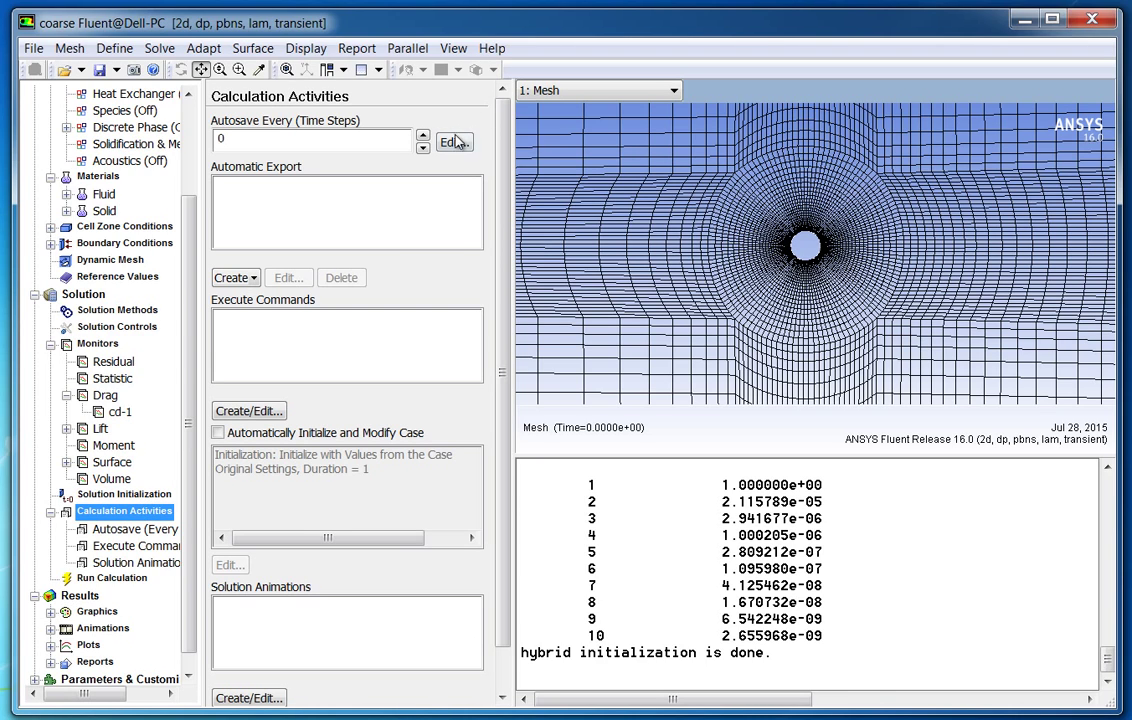
click(242, 698)
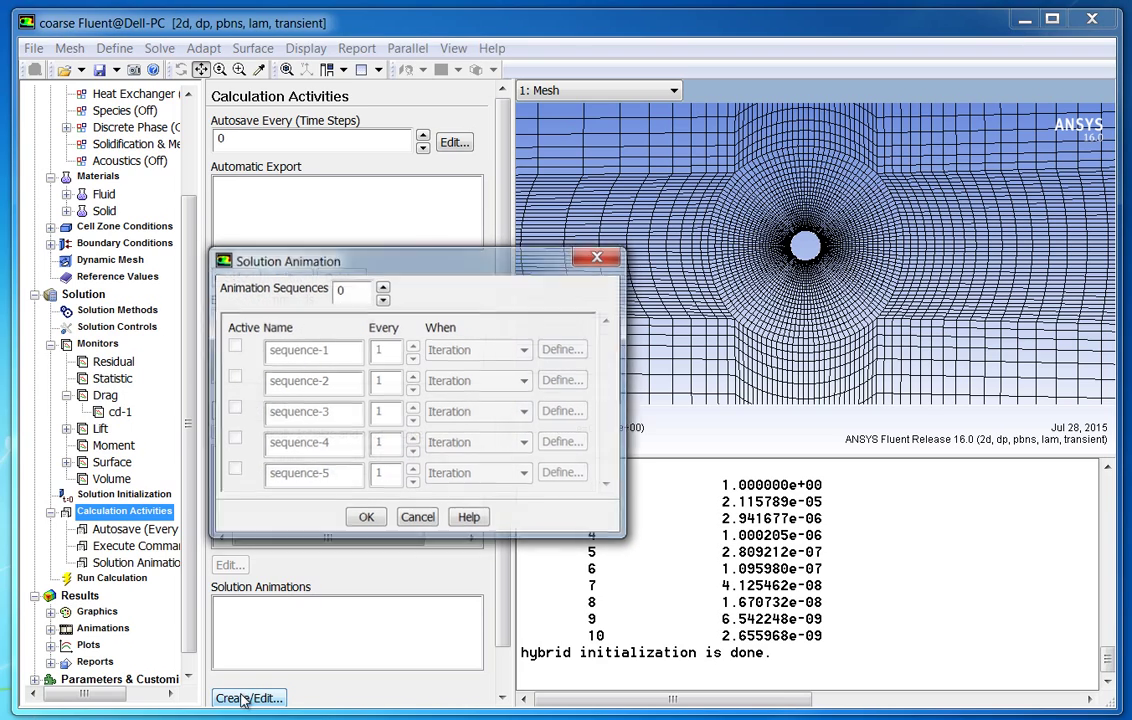
click(383, 287)
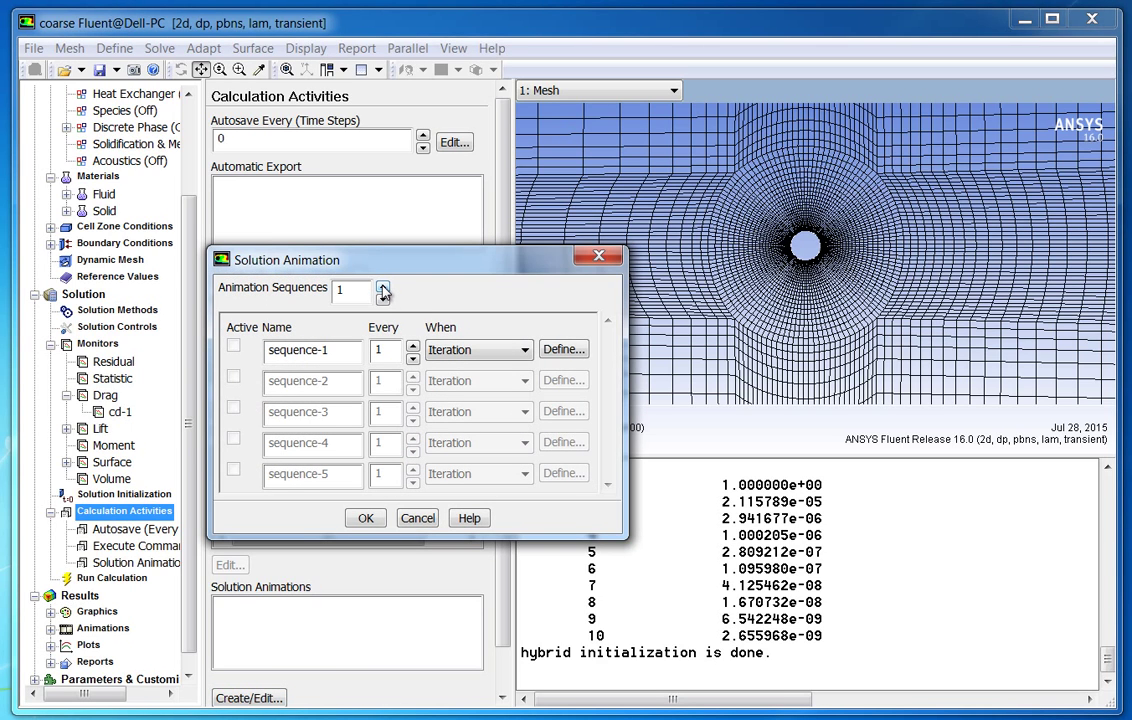
drag(381, 258, 623, 283)
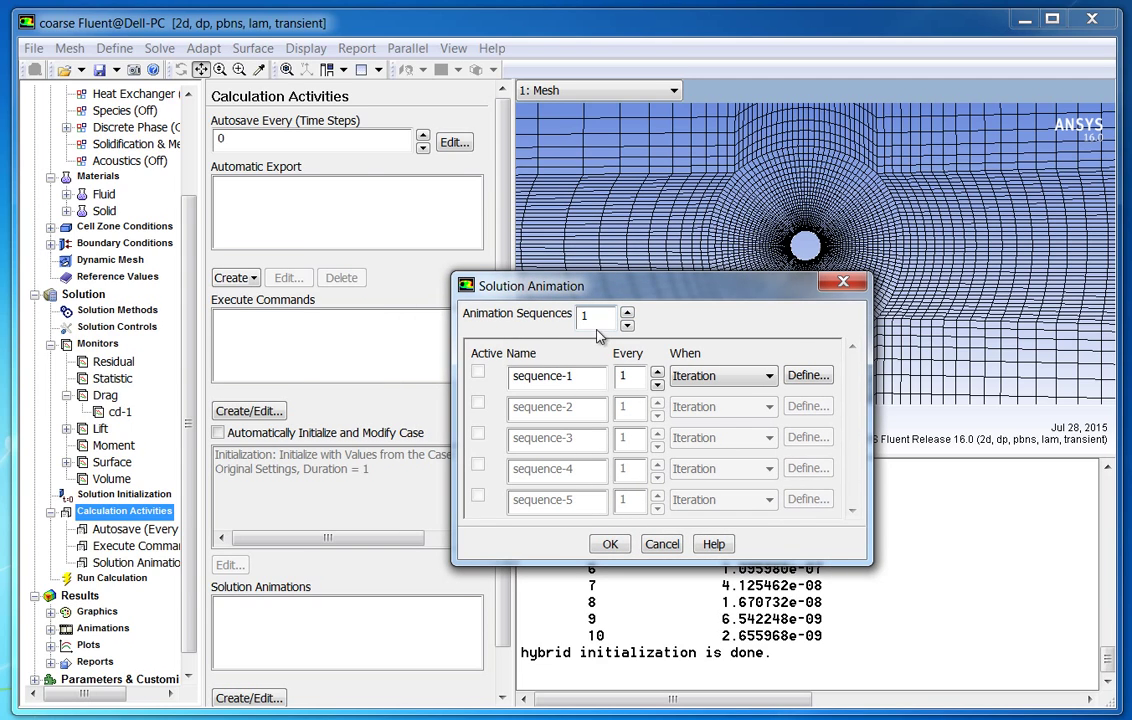
click(627, 313)
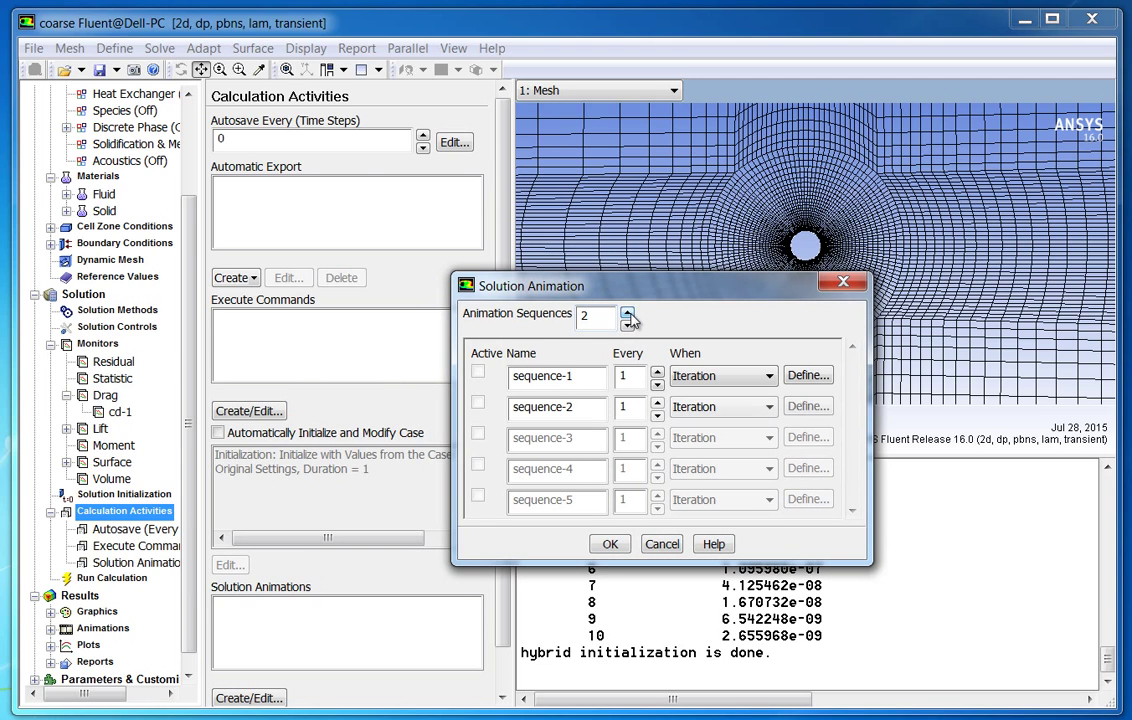
click(627, 313)
click(627, 313)
click(627, 313)
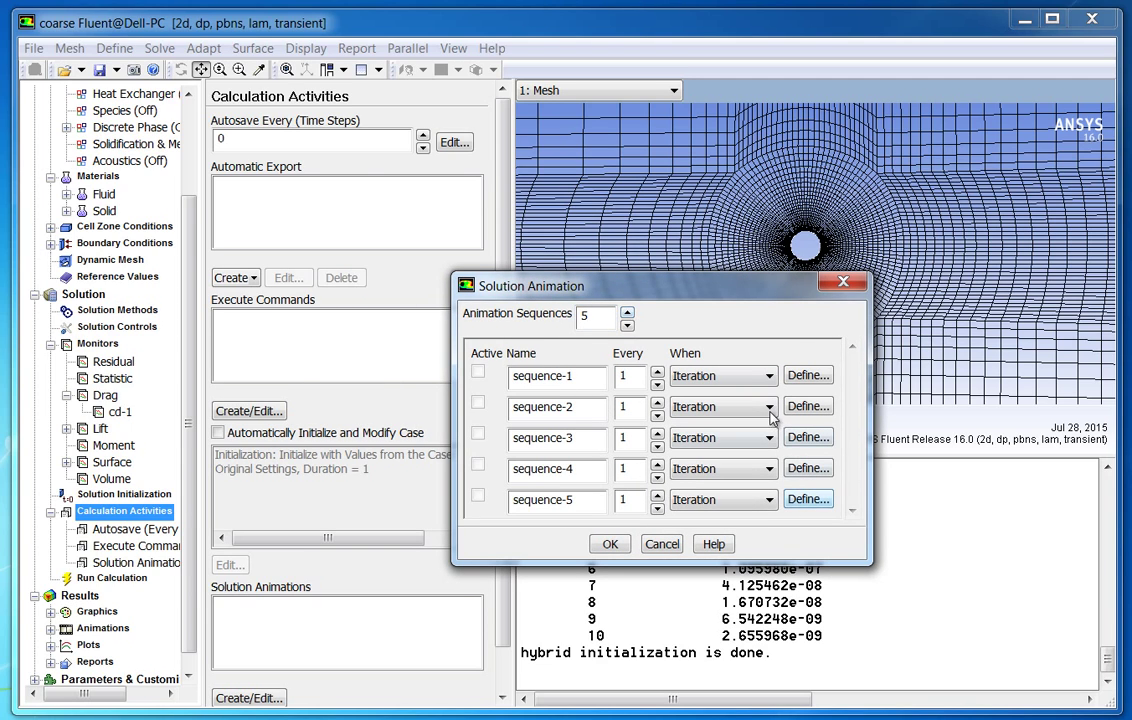
click(627, 325)
click(627, 325)
click(627, 325)
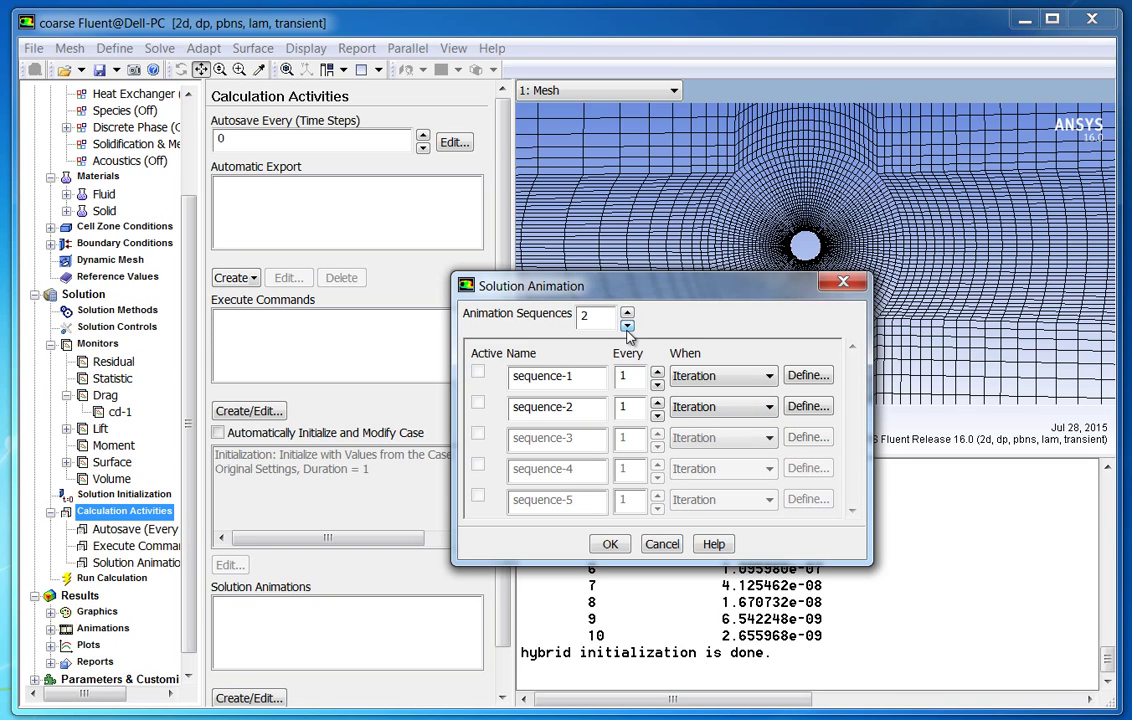
click(627, 325)
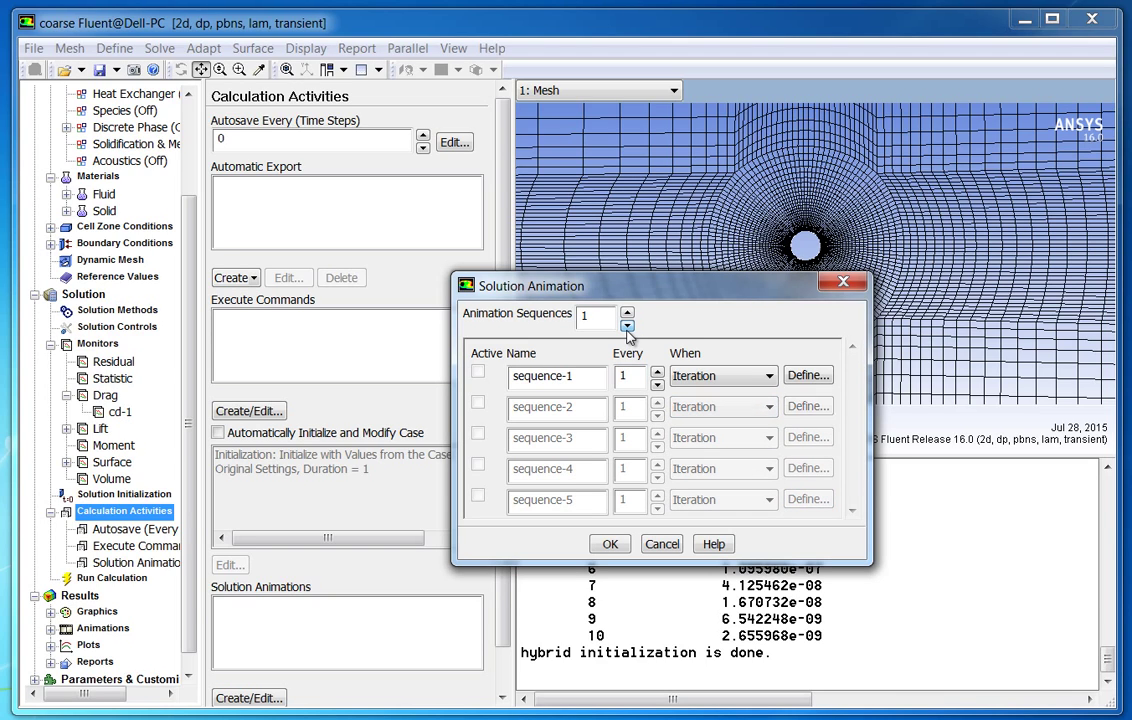
Record sequence-1 every Time Step and assign its animation to graphics window 5.
click(688, 386)
click(695, 411)
click(809, 378)
click(422, 358)
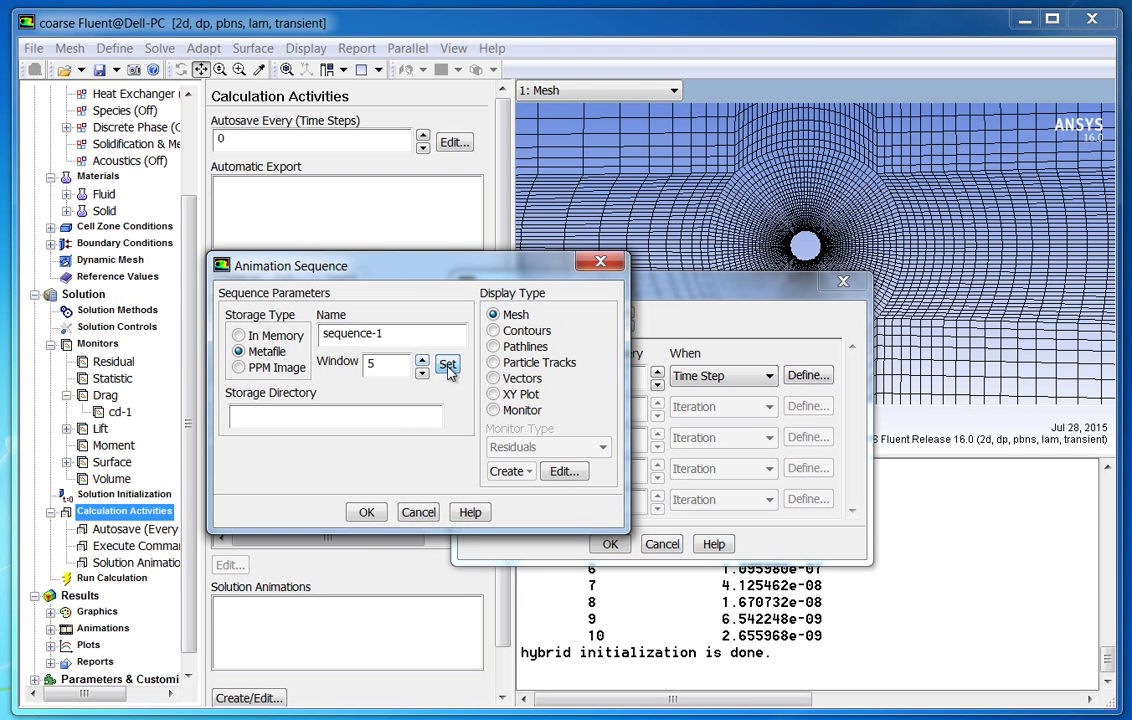
click(447, 364)
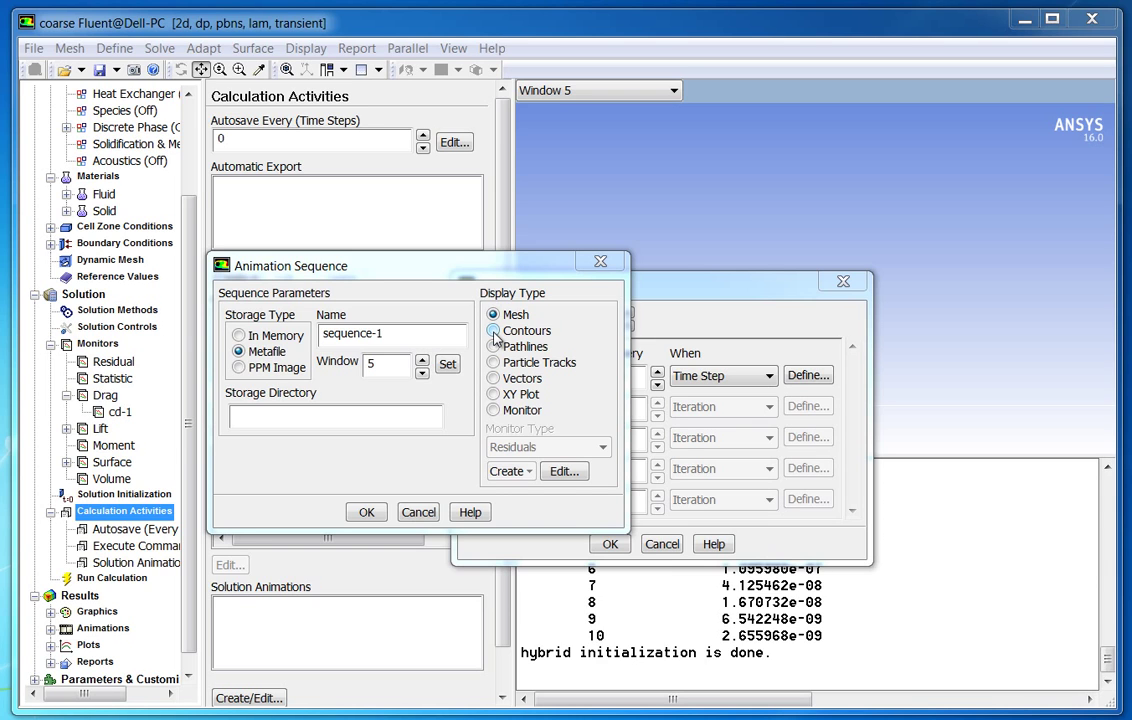
Make the animation sequence show filled contours, with Global Range and Auto Range turned off.
click(493, 331)
click(425, 252)
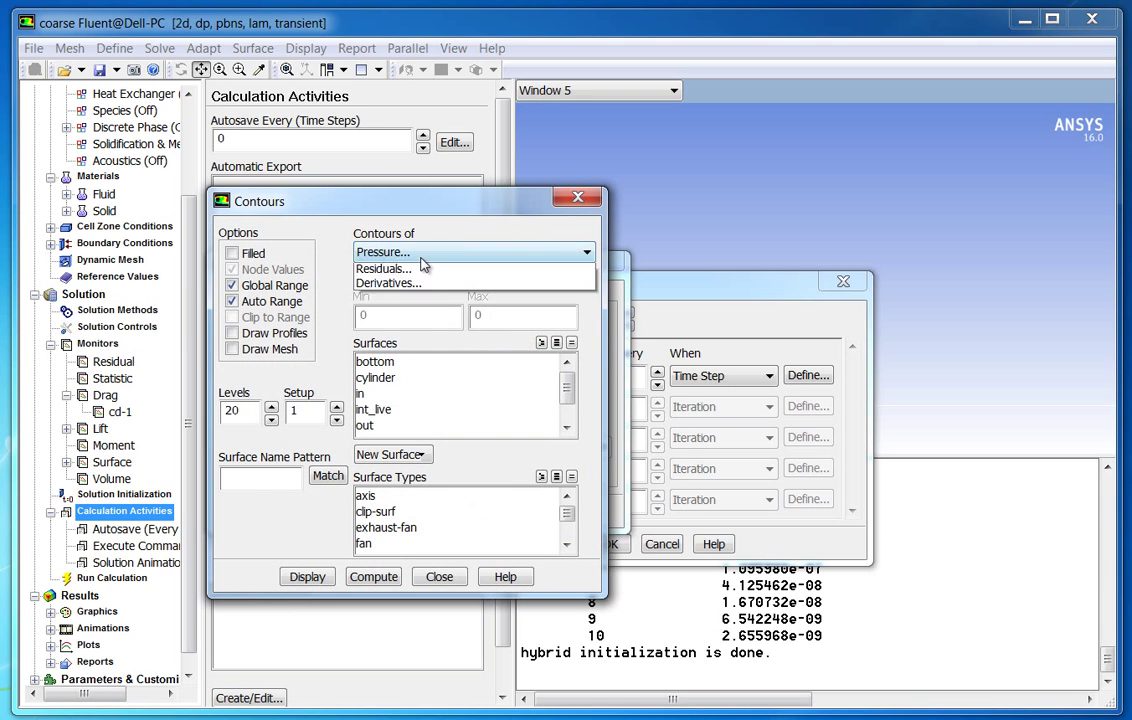
click(357, 271)
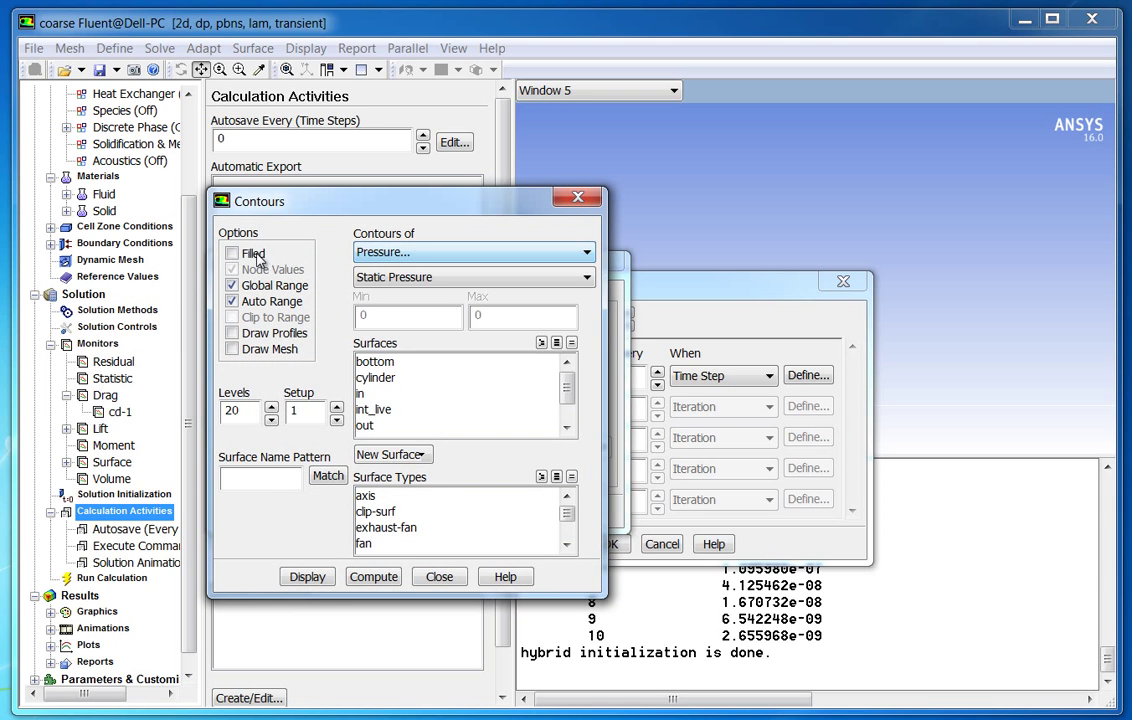
click(243, 286)
click(243, 301)
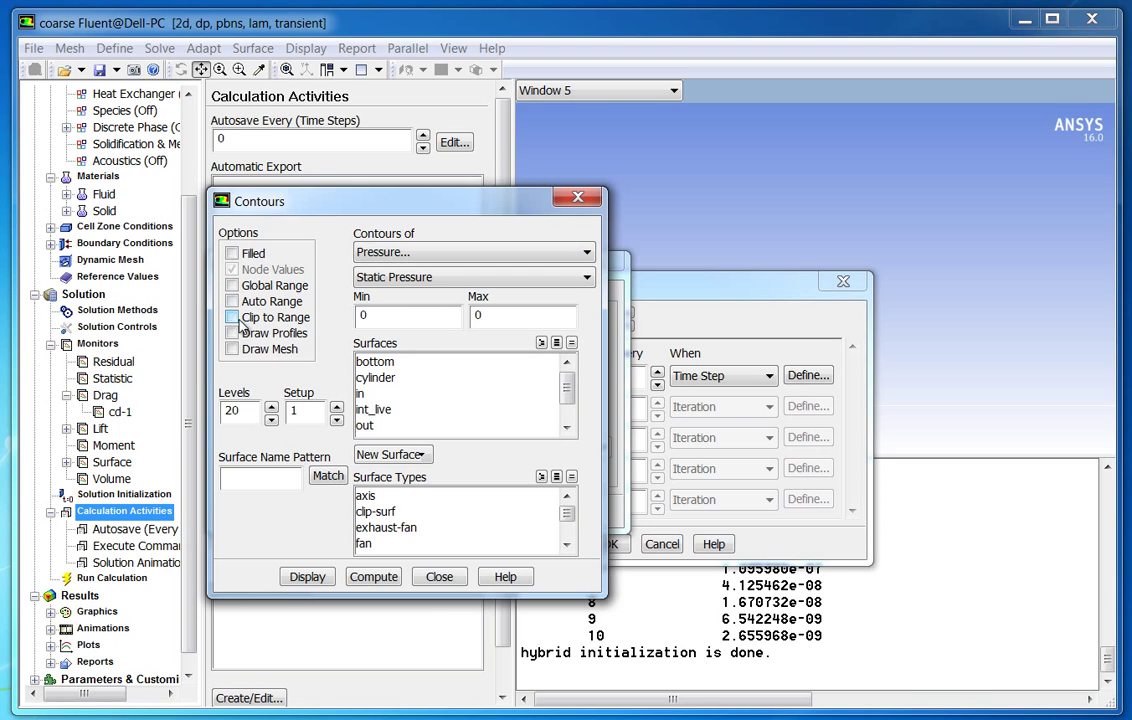
click(247, 255)
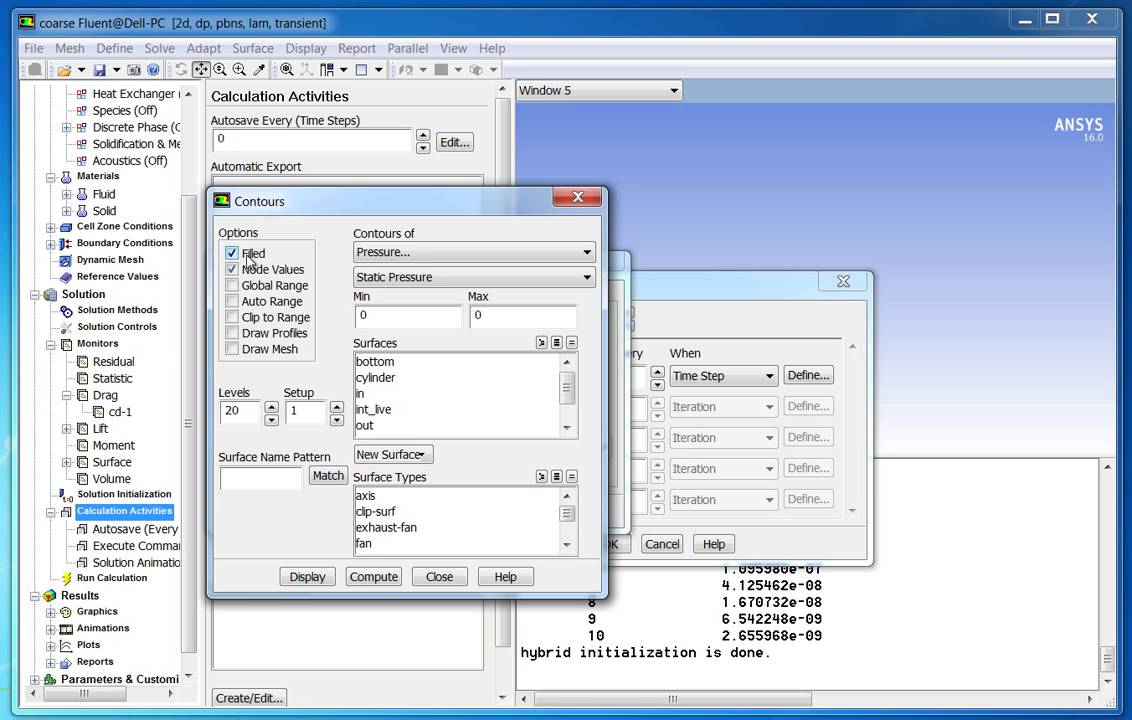
Set the contour variable to Vorticity Magnitude in the Velocity category.
click(400, 252)
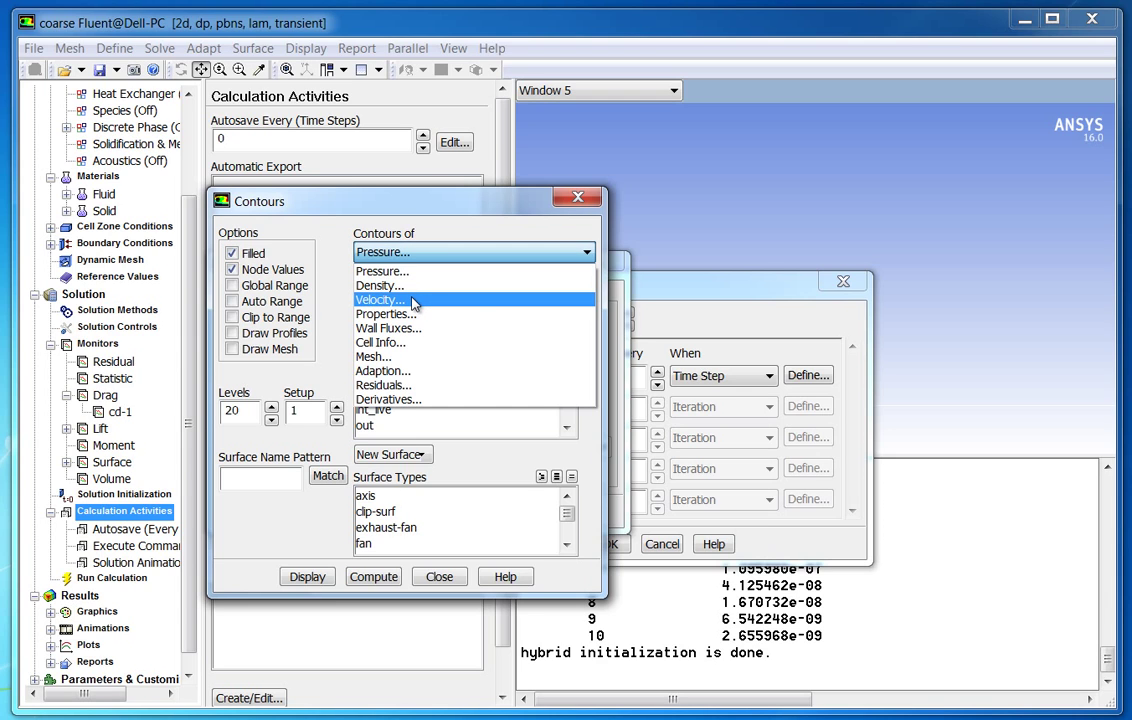
click(413, 300)
click(420, 277)
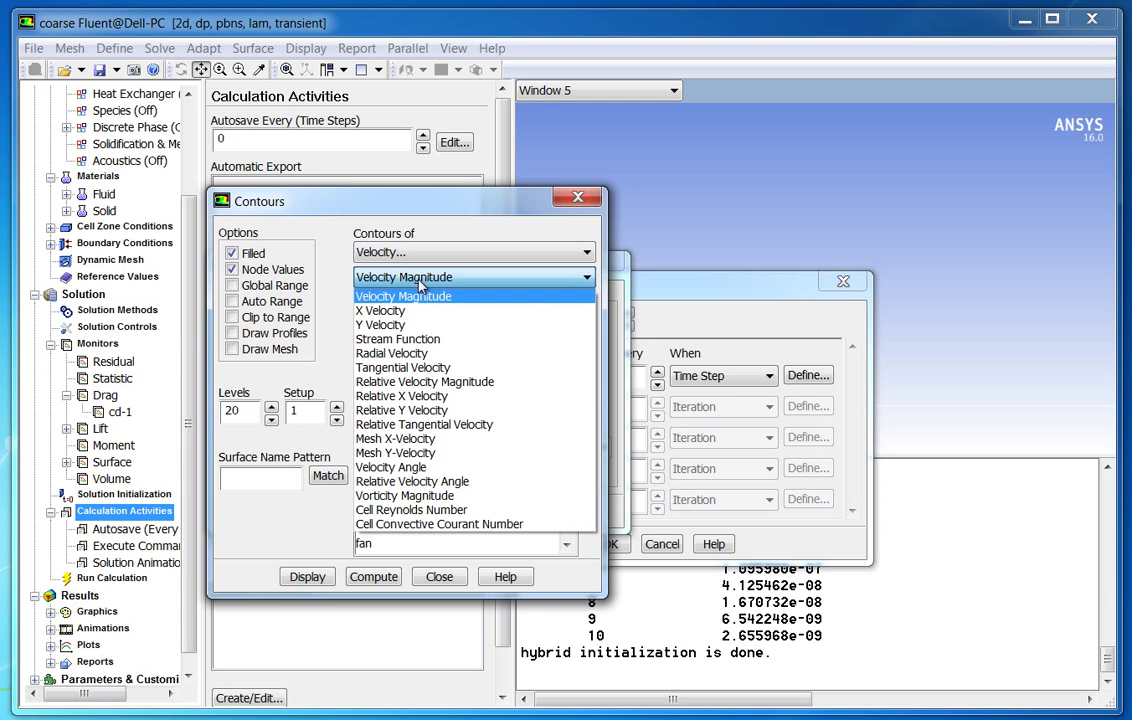
click(408, 503)
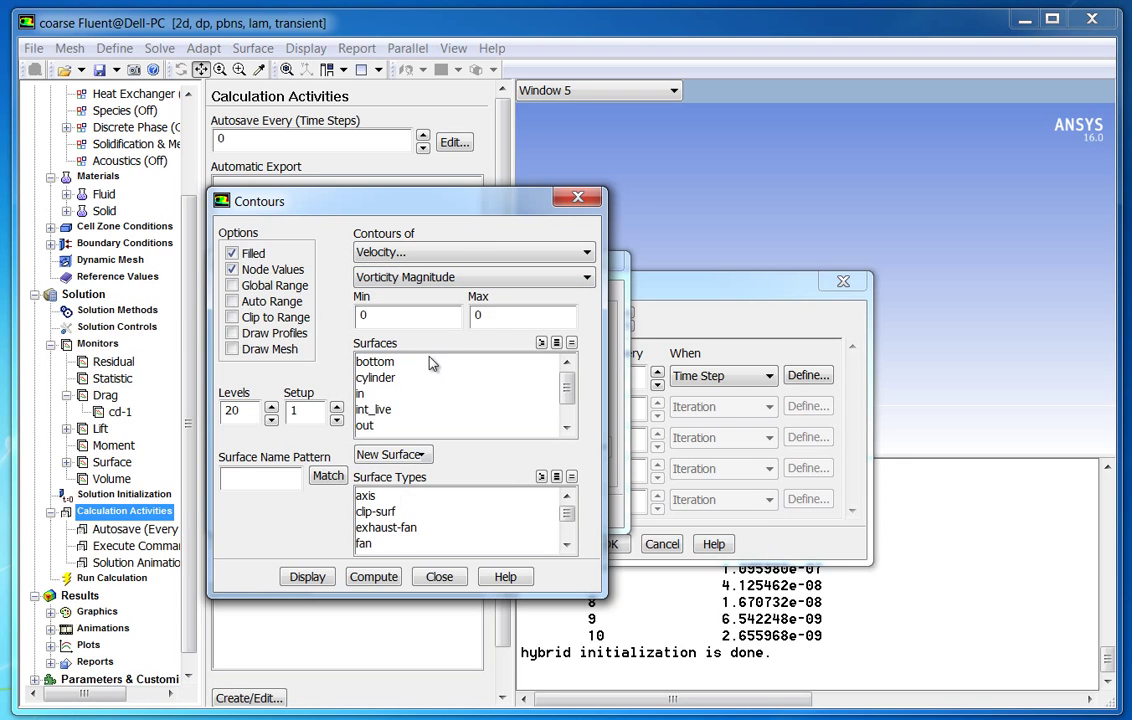
Set the contour range maximum to 1, display the vorticity contours and close the contour settings.
click(498, 318)
text(1)
click(305, 576)
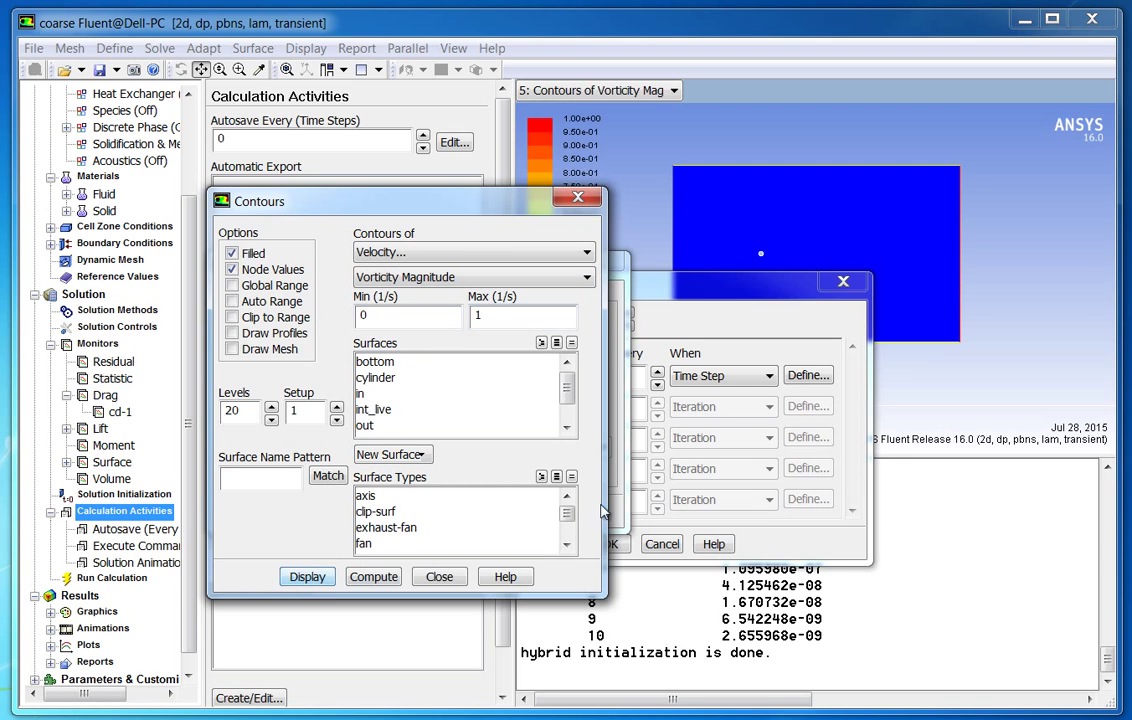
click(577, 197)
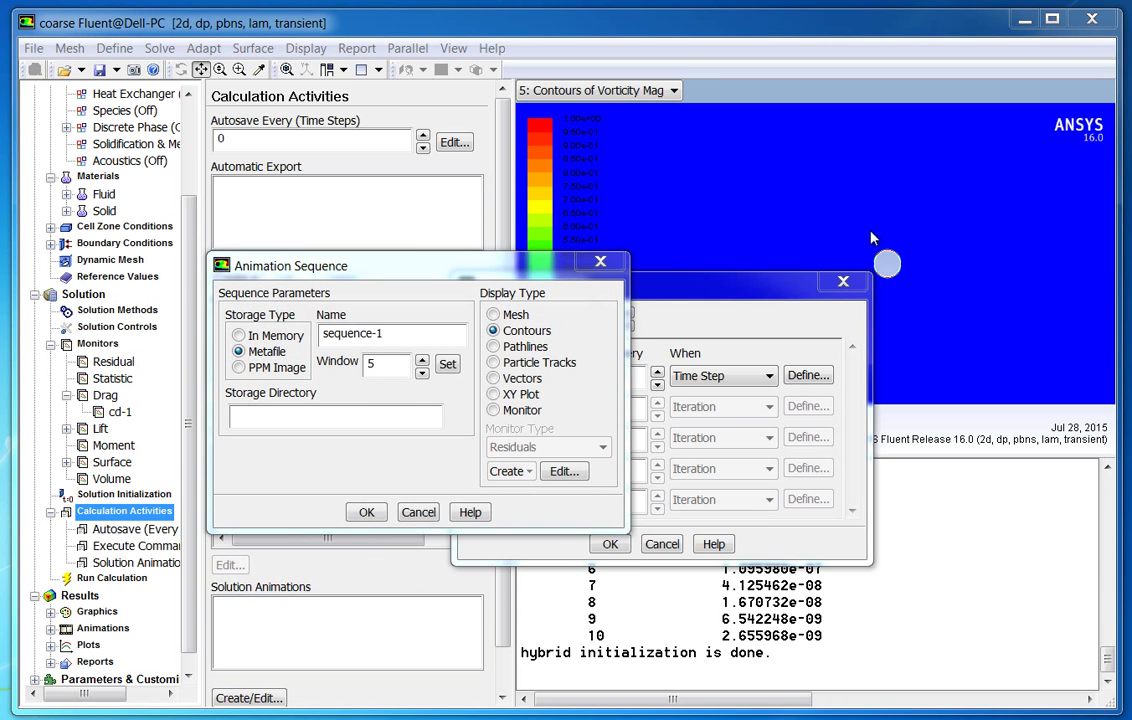
Frame the vorticity contour view closely around the cylinder, moving the Solution Animation dialog out of the way.
click(773, 388)
drag(765, 298, 770, 400)
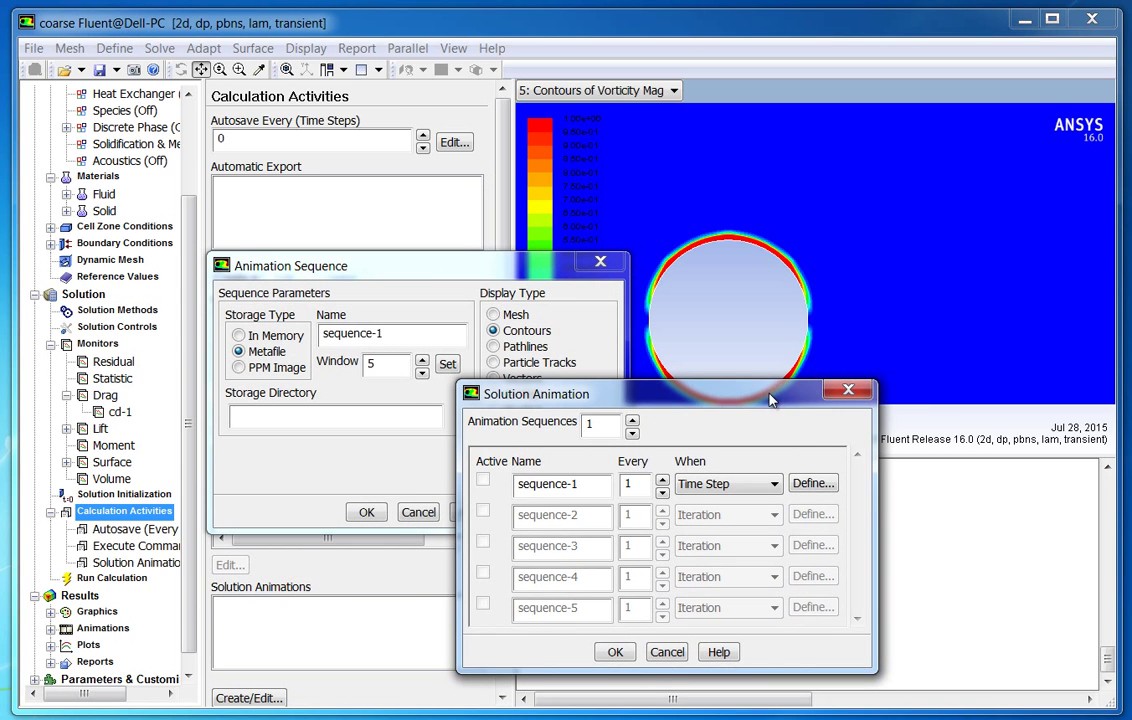
drag(735, 278, 872, 336)
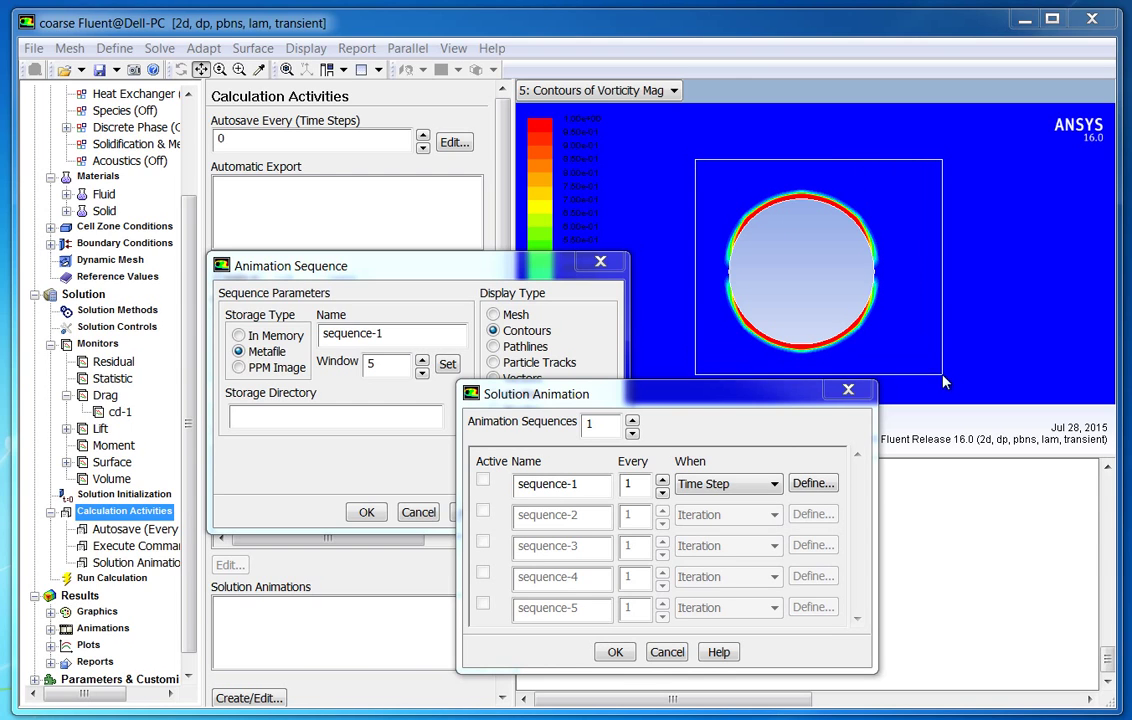
drag(932, 371, 846, 202)
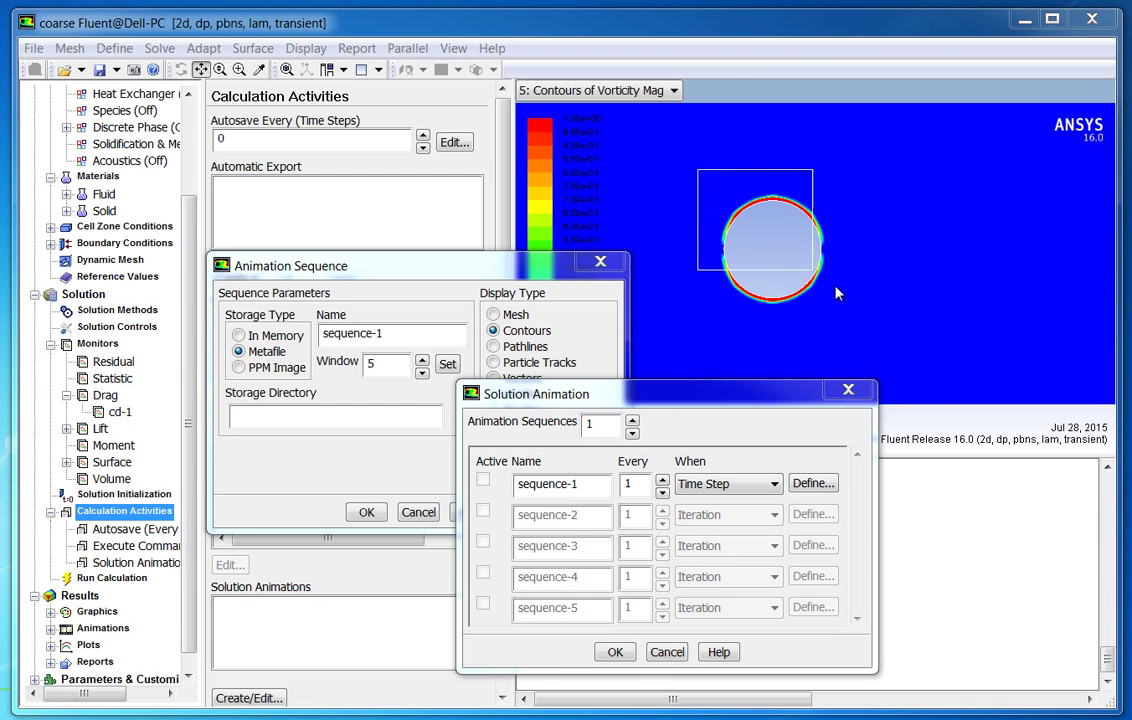
drag(697, 170, 872, 325)
Save the animation sequence definition, overwriting the existing sequence-1.cxa file.
click(615, 652)
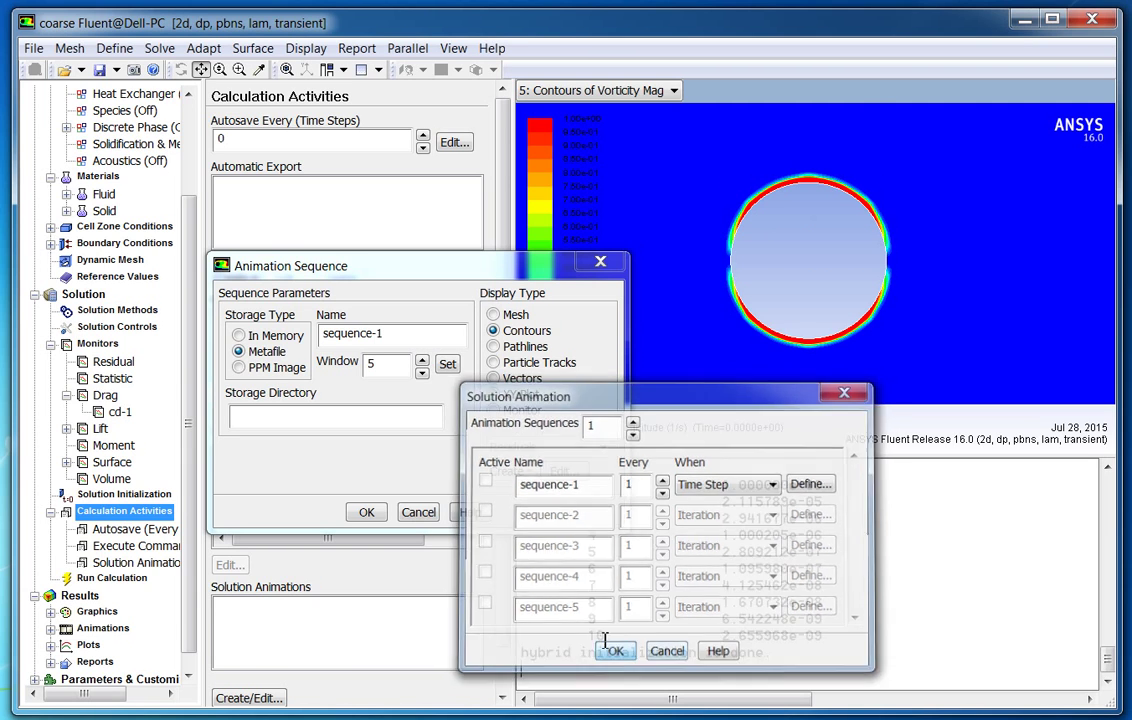
click(368, 513)
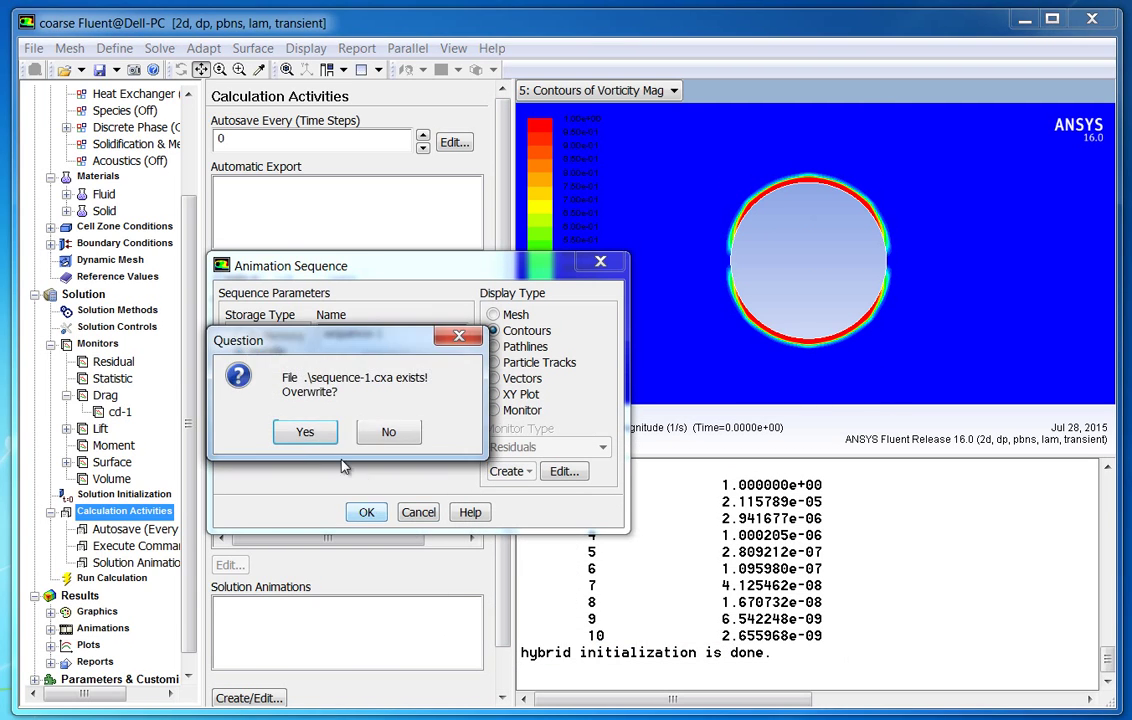
click(306, 433)
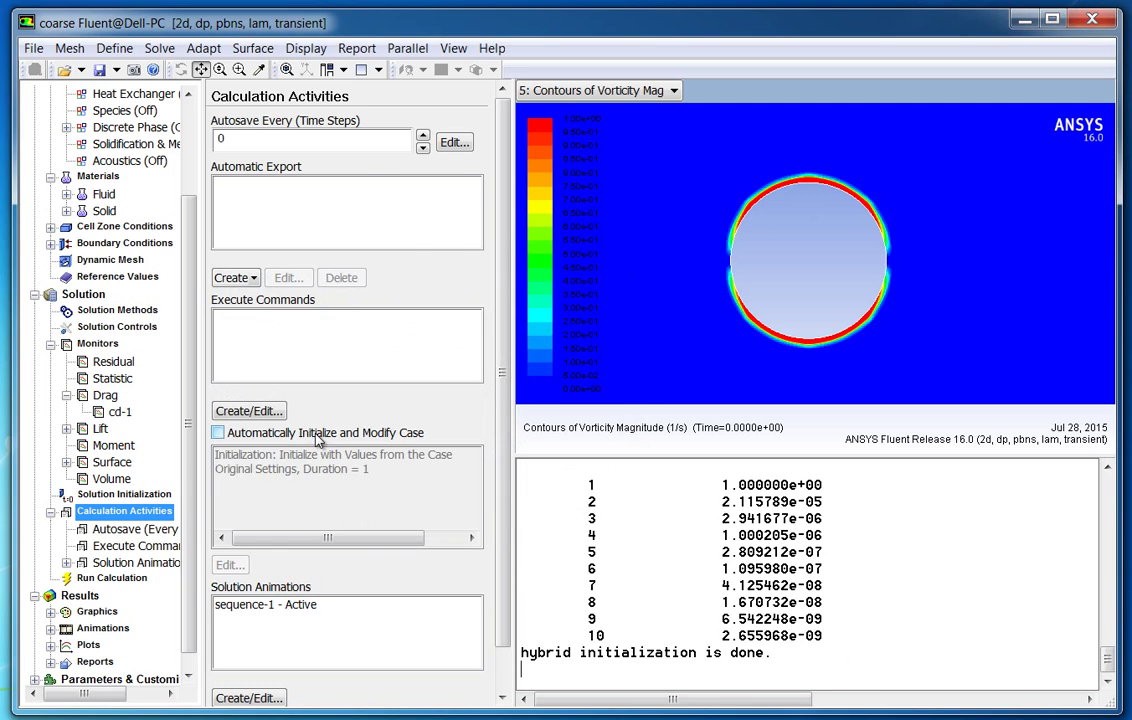
Configure the calculation run with 600 time steps, a time step size of 0.291 s and Extrapolate Variables enabled.
click(134, 580)
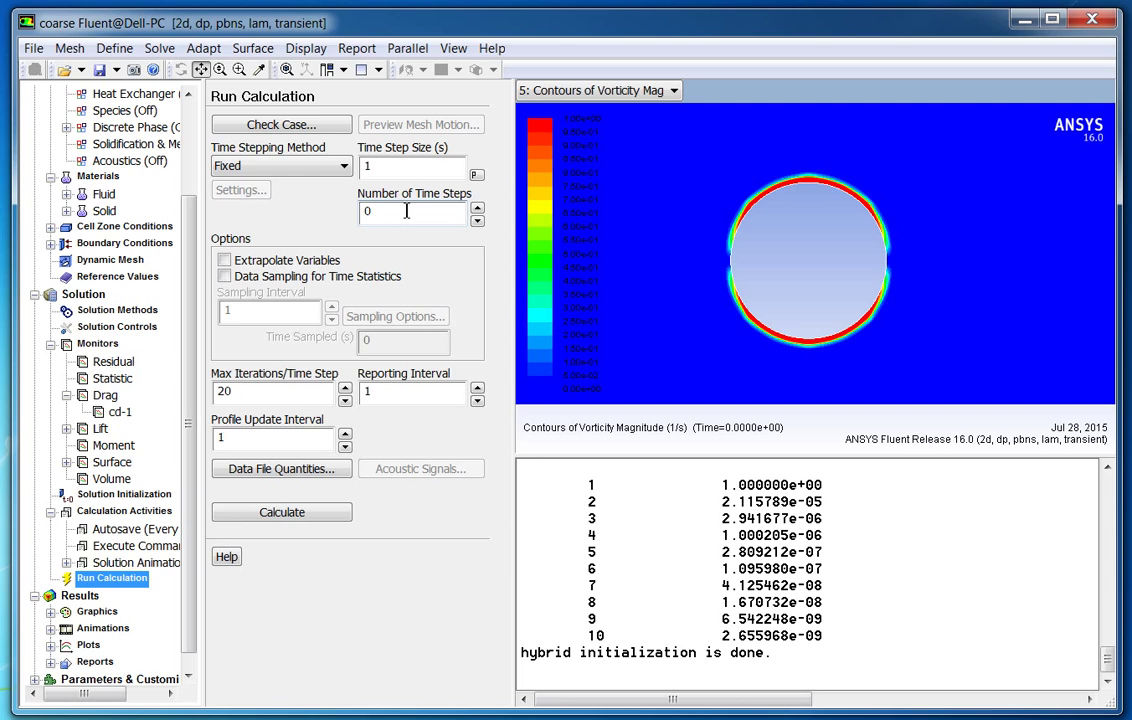
key(BackSpace)
text(600)
drag(384, 167, 334, 166)
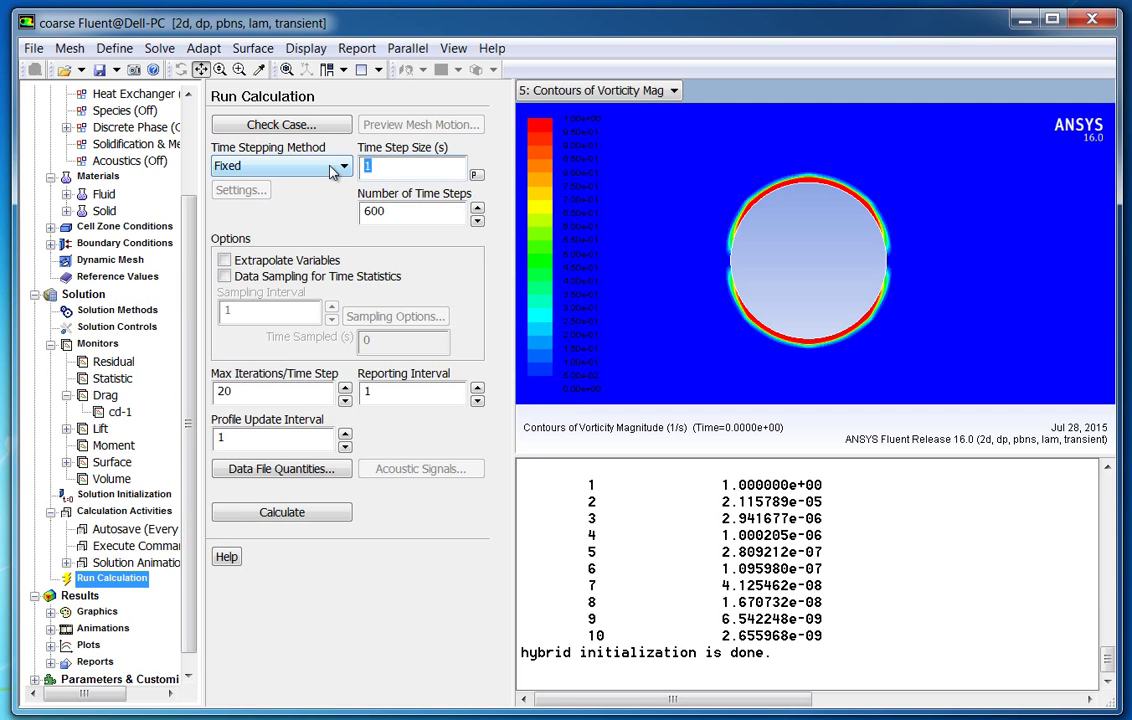
text(0.291)
click(263, 265)
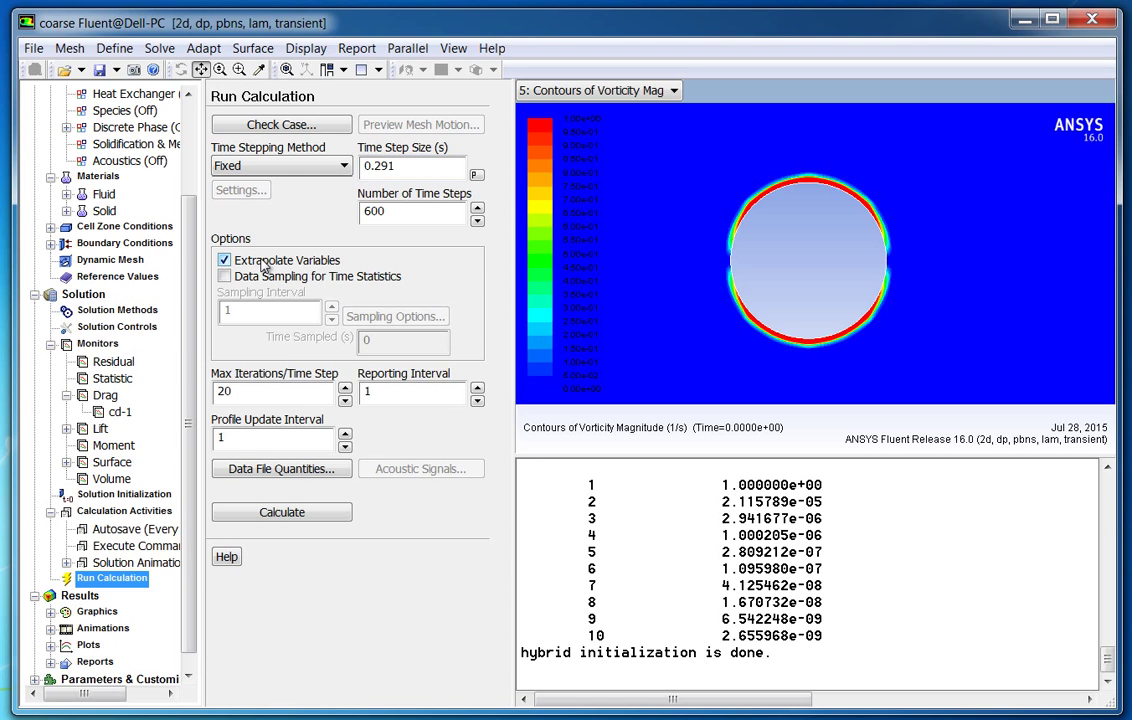
Start the calculation and display the cl-1 convergence history while it runs.
click(241, 514)
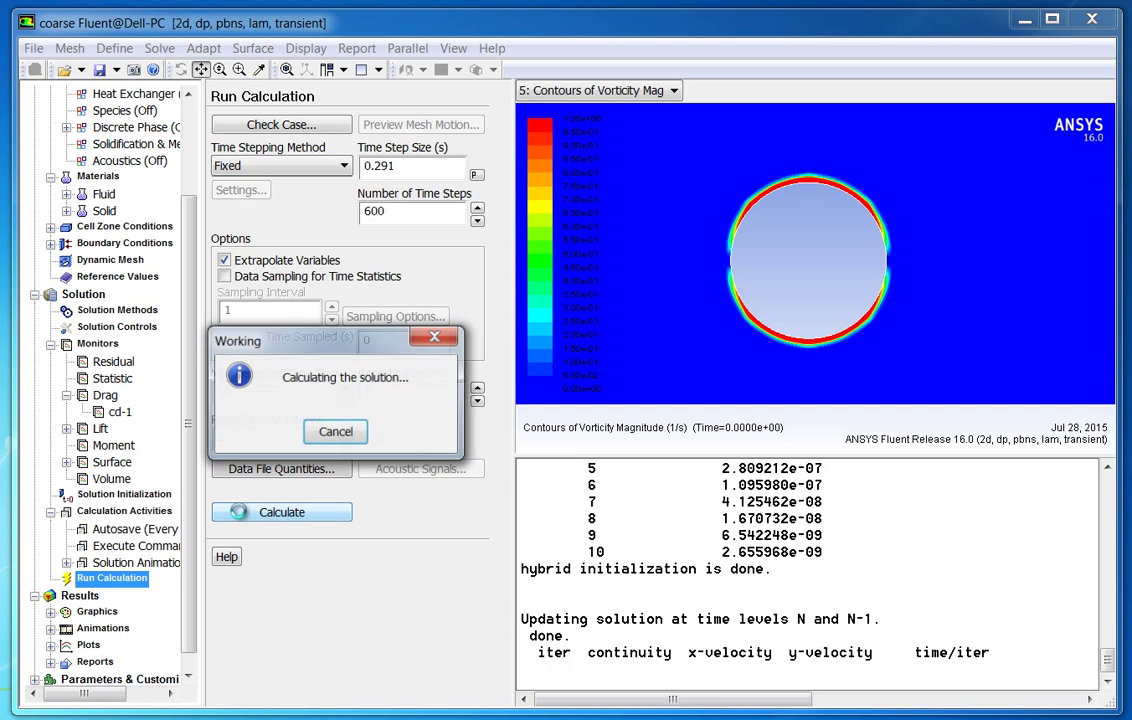
click(598, 91)
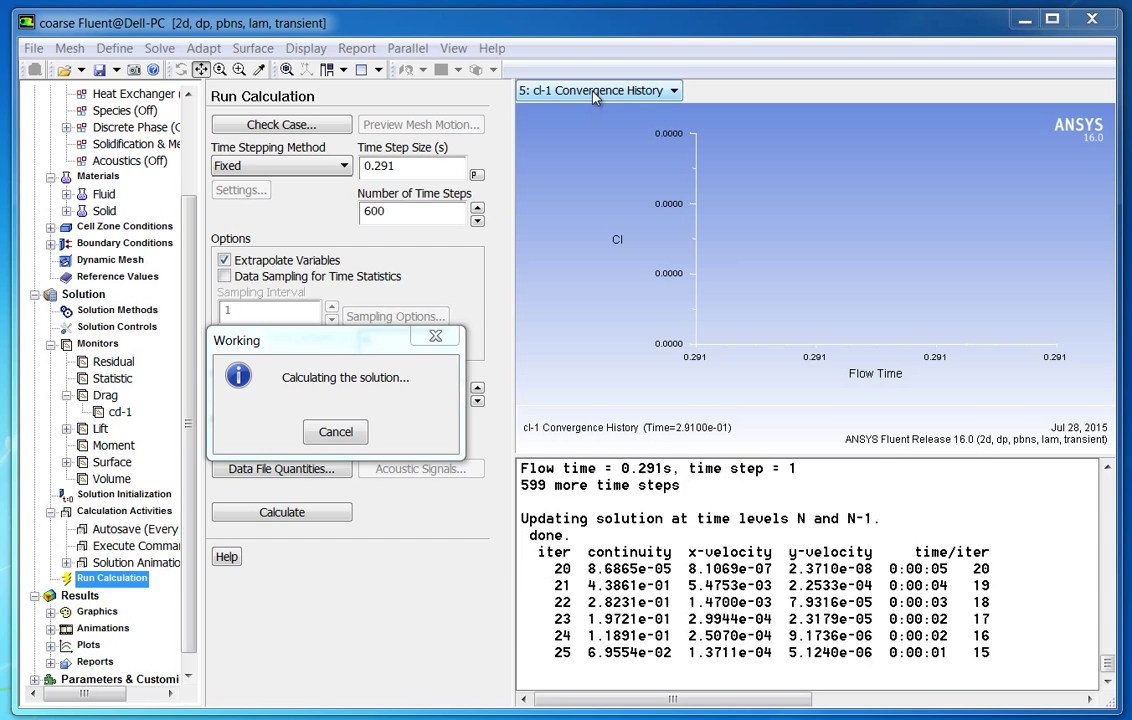
click(596, 91)
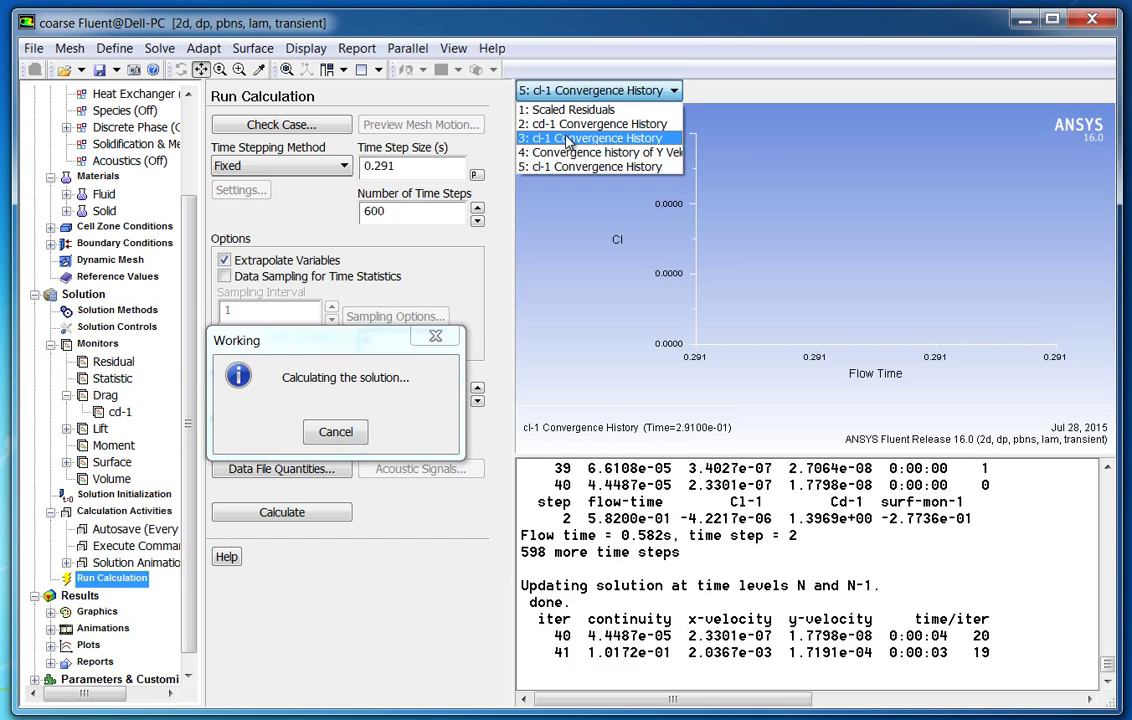
click(575, 141)
click(587, 91)
click(560, 137)
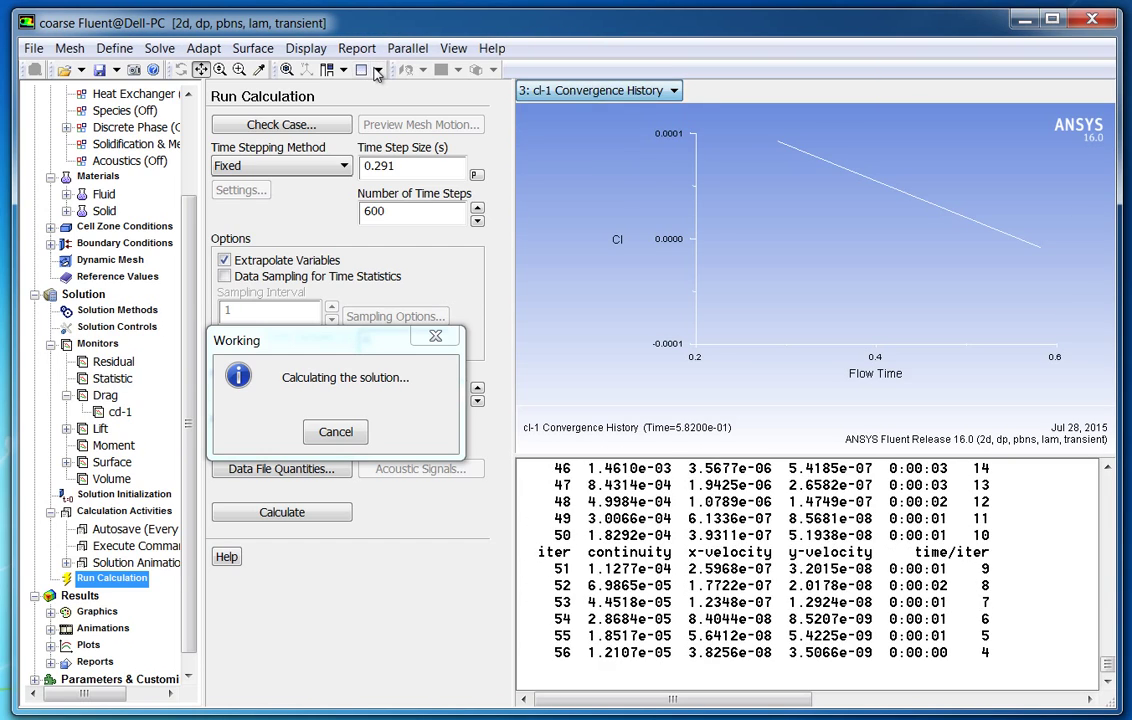
Arrange the graphics area as four simultaneous plot windows for the residuals and monitors, and interrupt the running calculation.
click(378, 69)
click(388, 191)
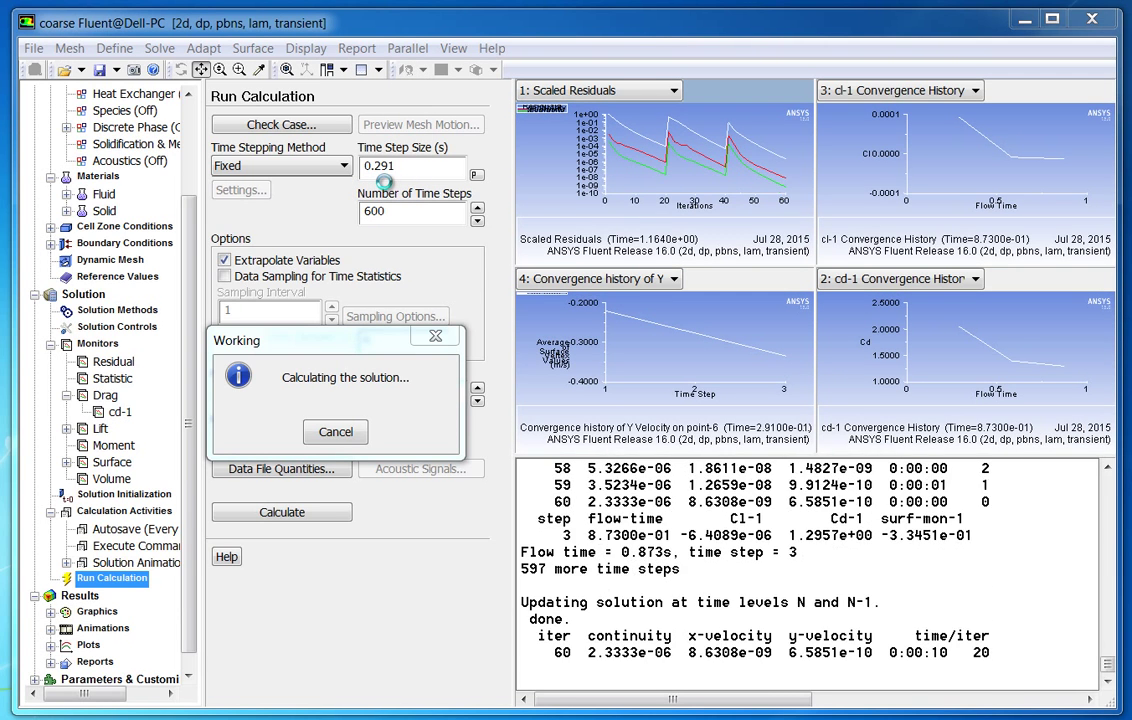
click(335, 433)
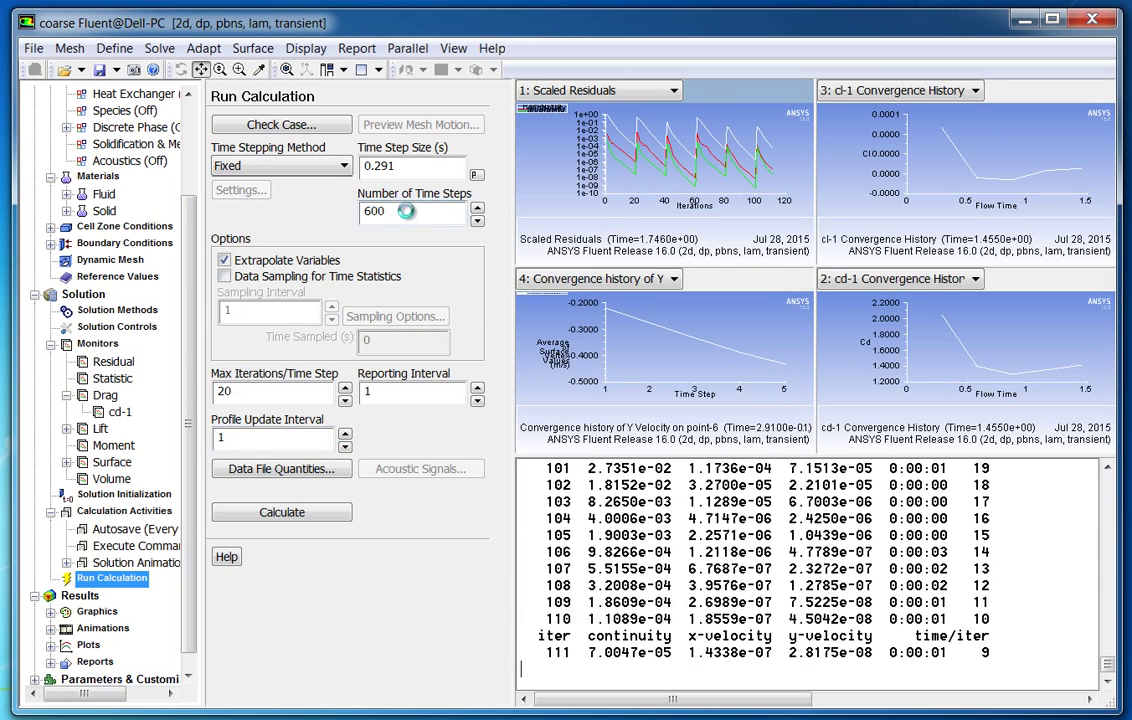
Open the cl-1 lift monitor's settings and enable writing its data to the file cl-1-history.
click(118, 413)
double_click(118, 413)
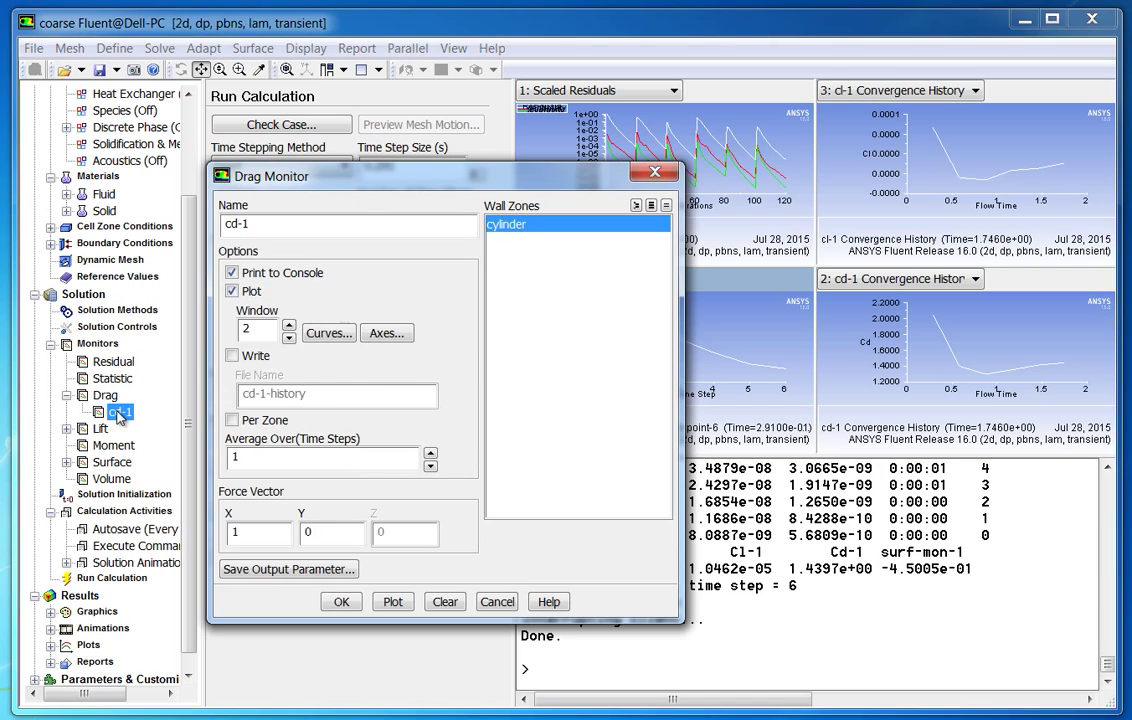
click(66, 428)
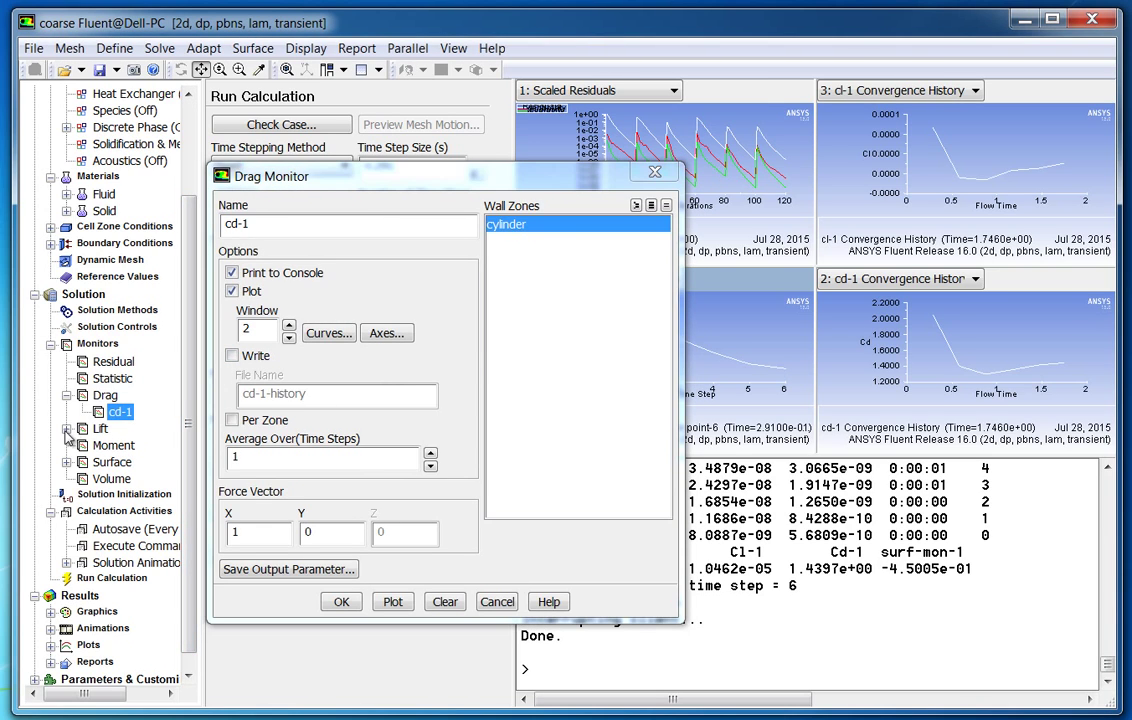
double_click(117, 445)
click(250, 360)
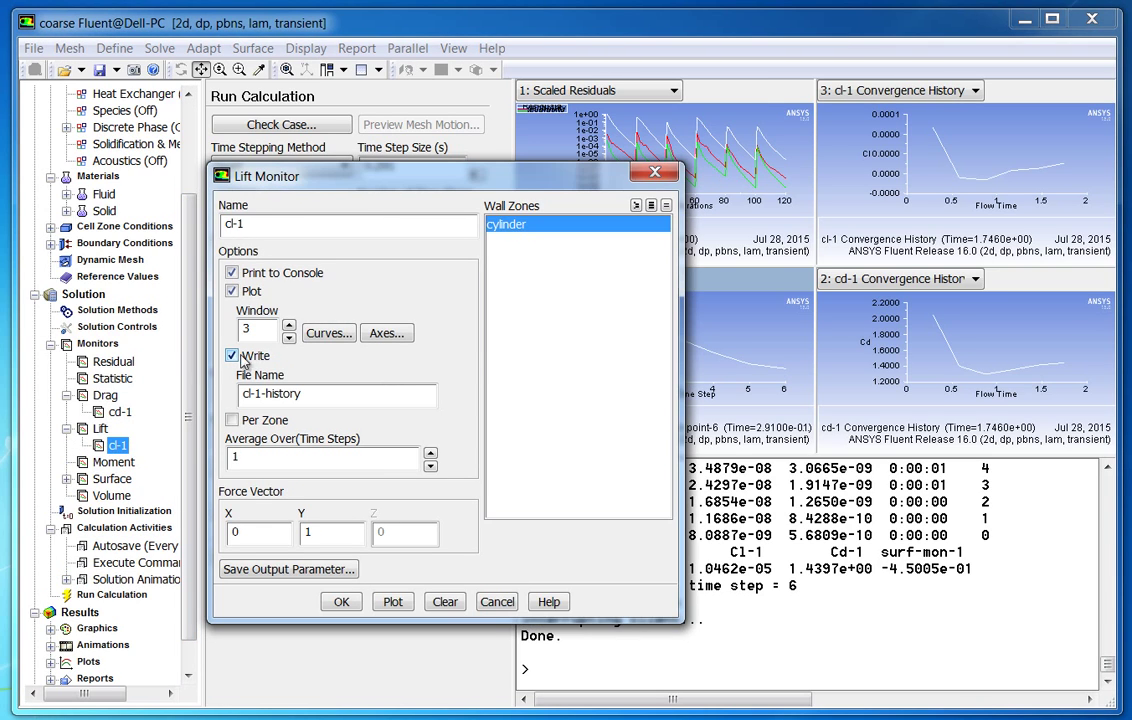
Enable writing to file for the surf-mon-1 surface monitor, and accept both the surface and lift monitor settings.
click(66, 480)
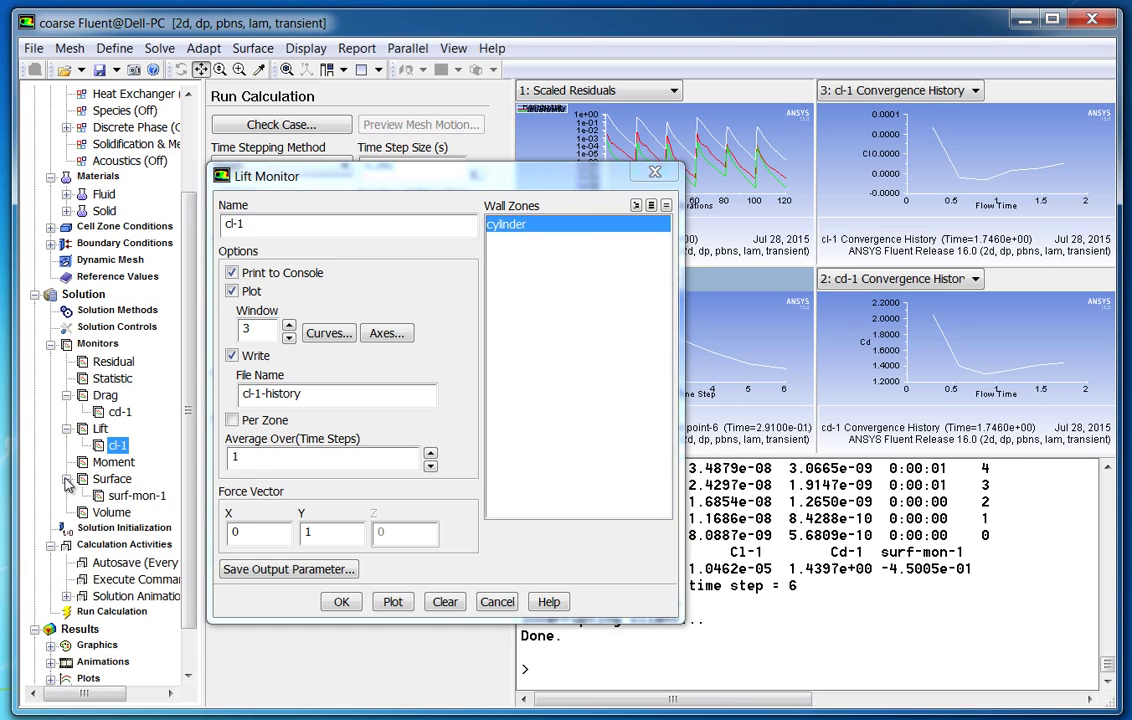
double_click(135, 495)
click(231, 323)
click(436, 634)
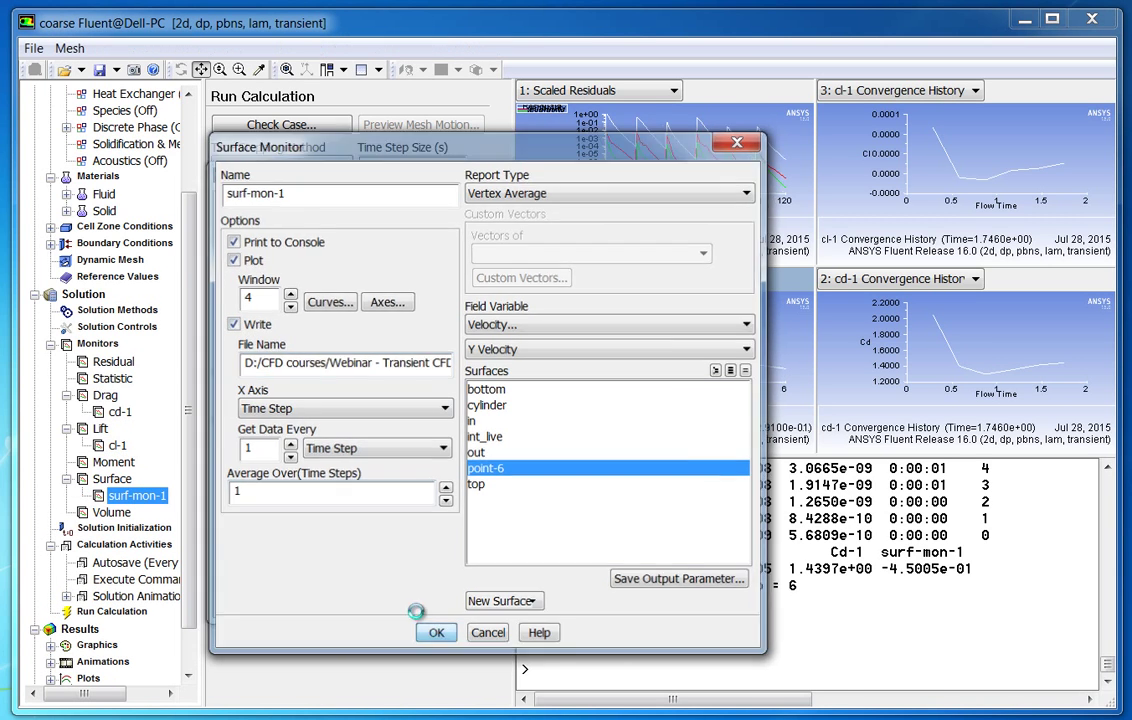
click(343, 598)
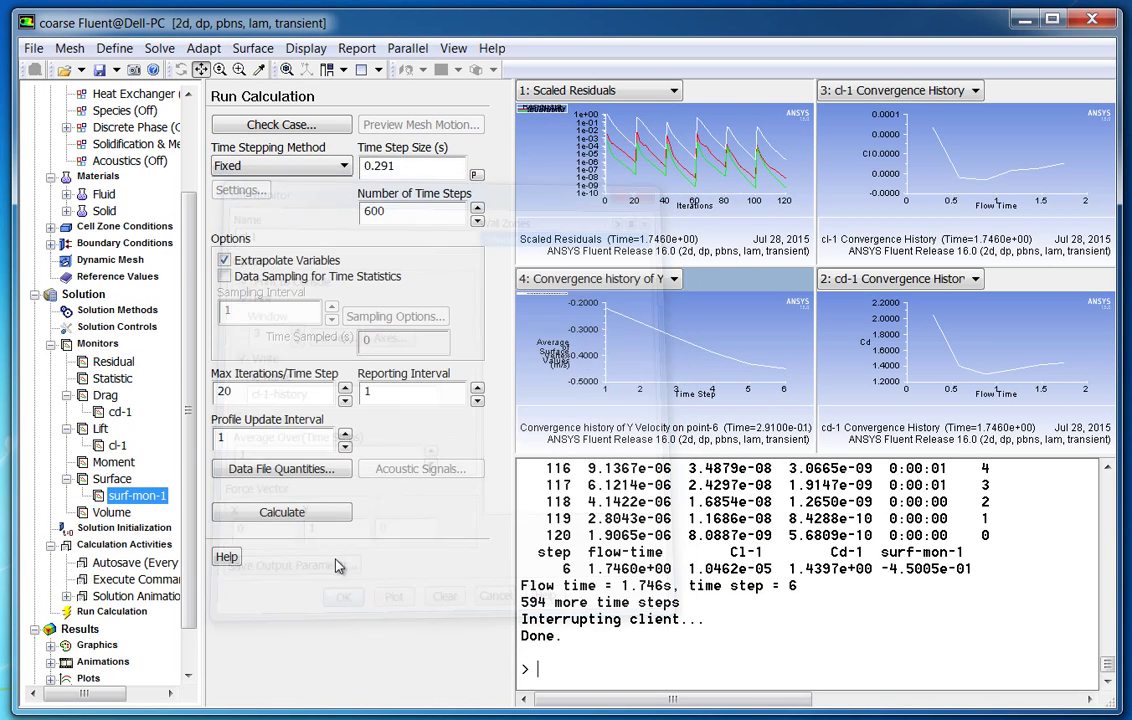
Enable writing the cd-1 drag monitor's data to the file cd-1-history and accept the settings.
double_click(120, 411)
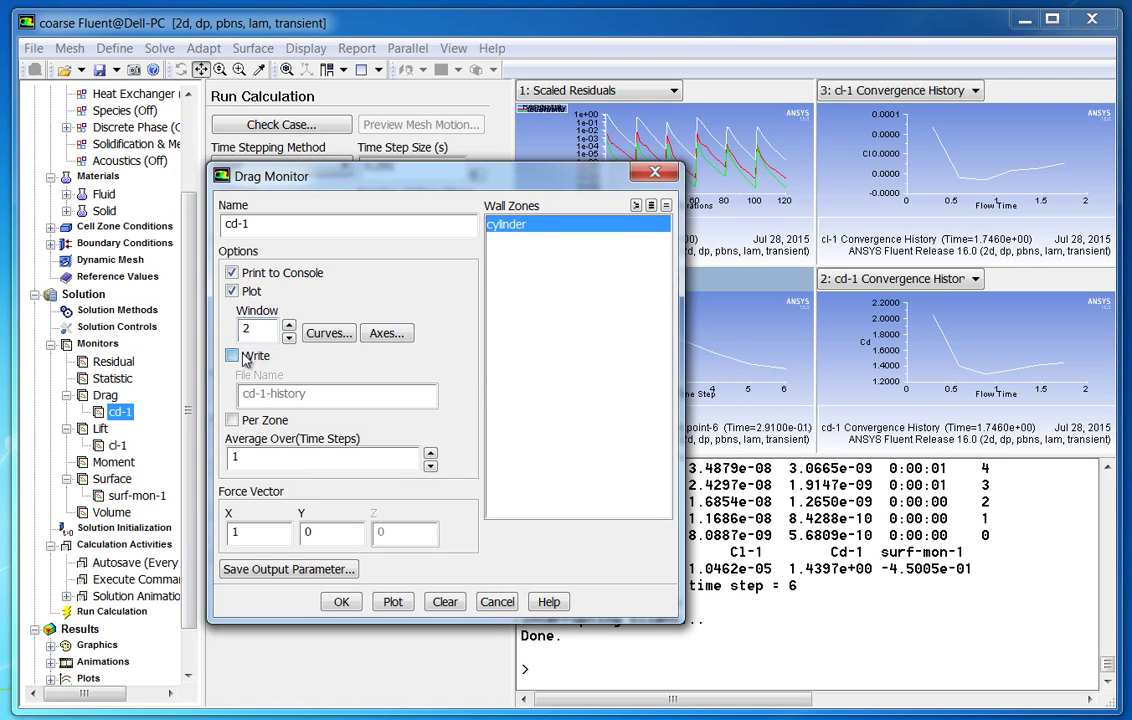
click(232, 355)
click(341, 601)
Set the number of time steps for the calculation run to 2000.
click(111, 611)
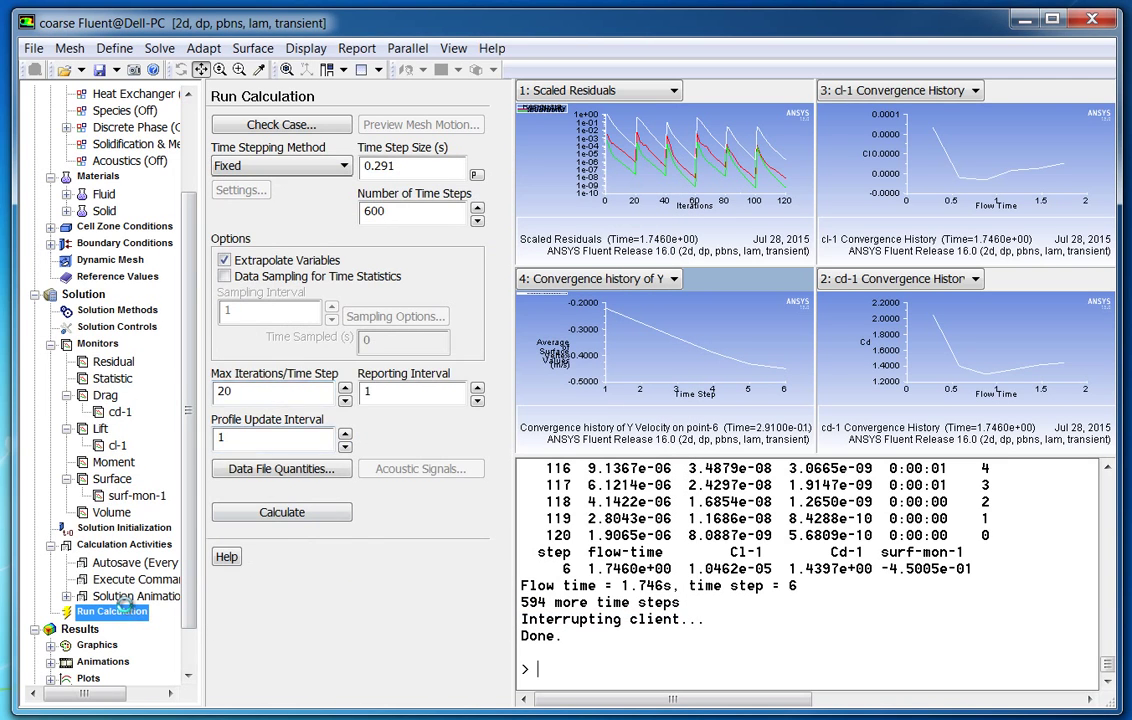
drag(395, 211, 301, 205)
text(2000)
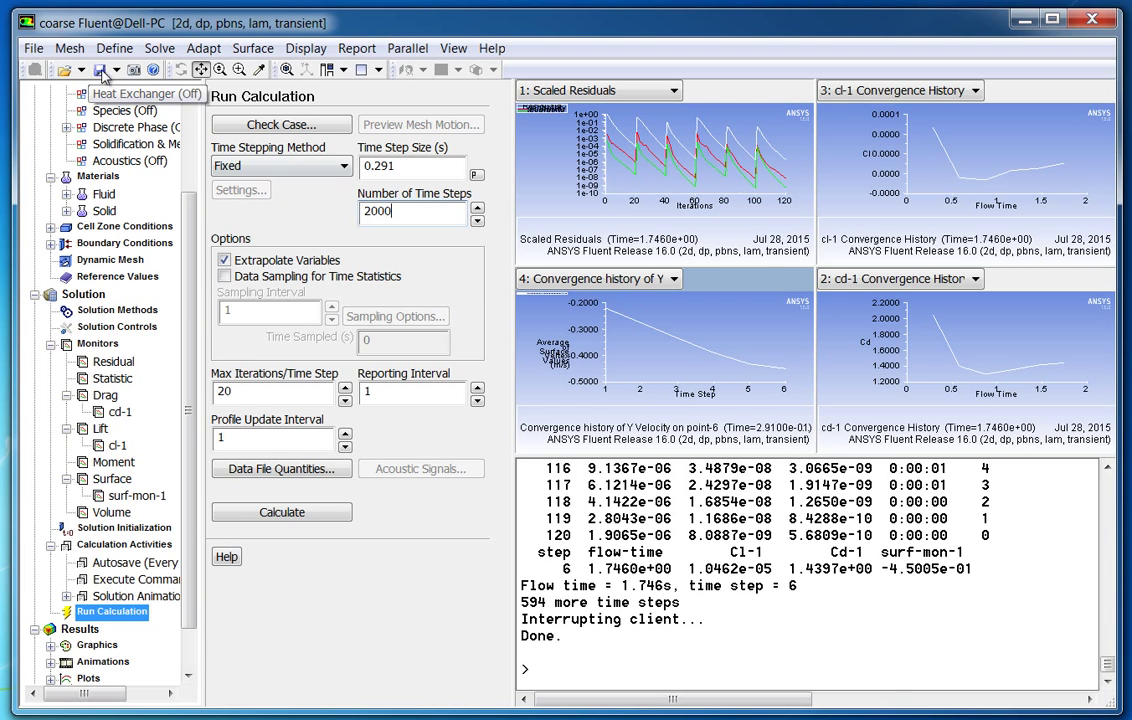
Read the case and data of cylinder_converged_additional2000timesteps, discarding the unsaved current case.
click(33, 48)
mouse_move(203, 80)
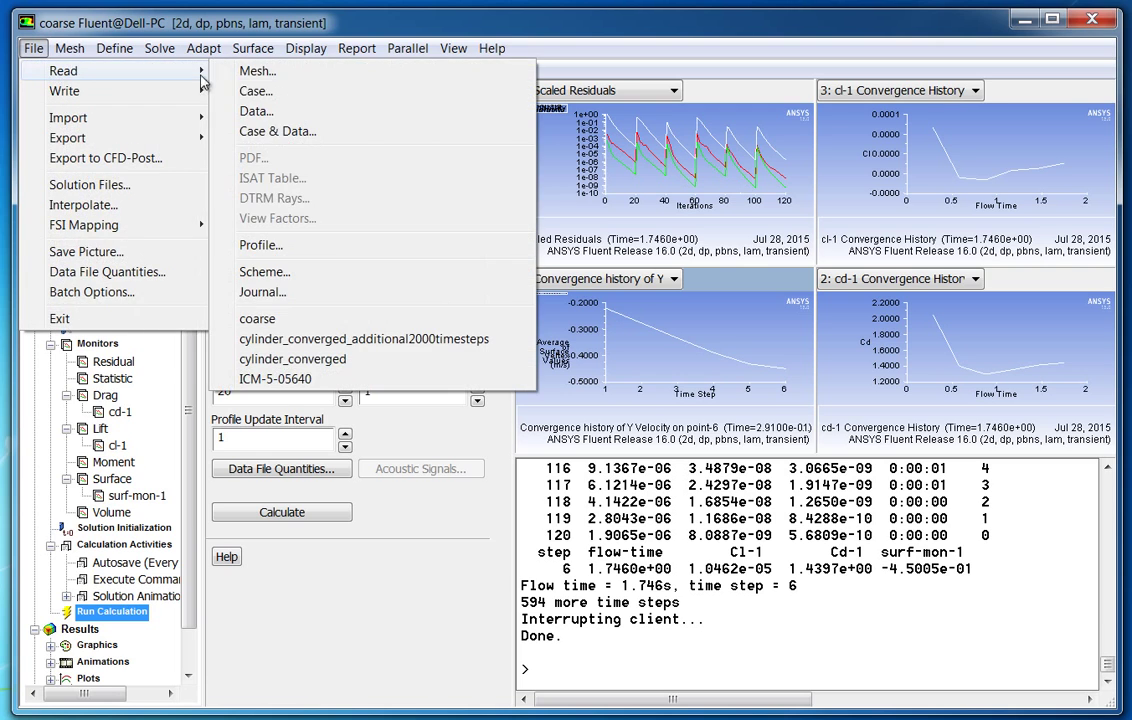
click(258, 133)
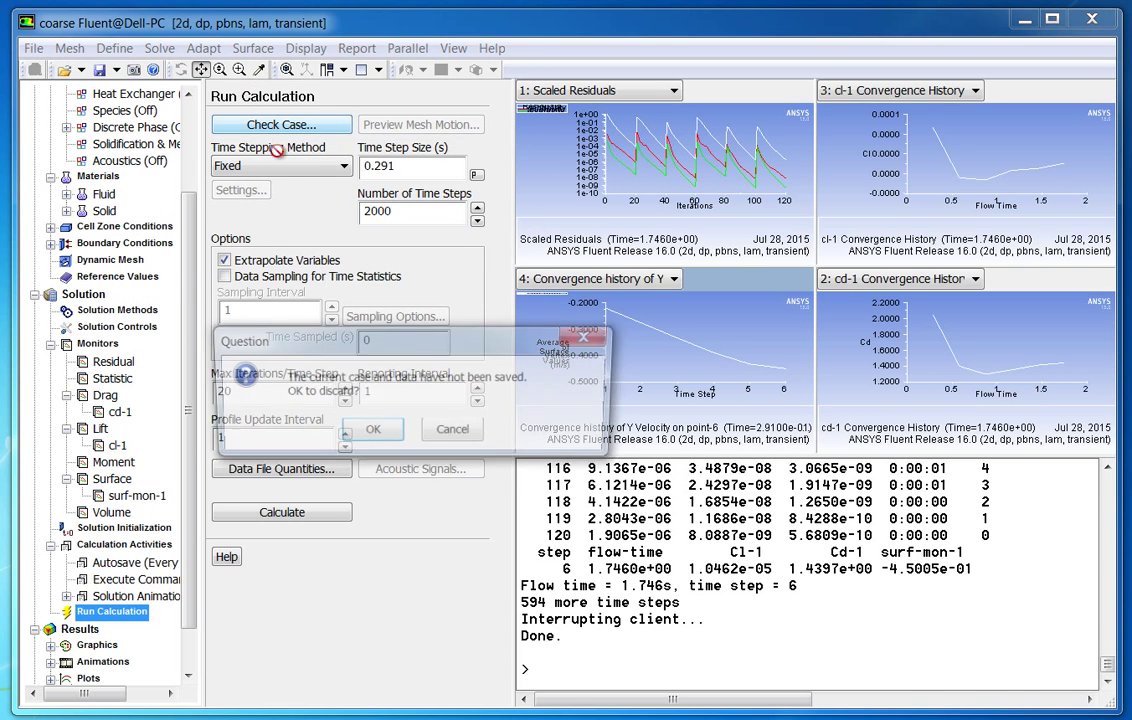
click(372, 432)
double_click(548, 273)
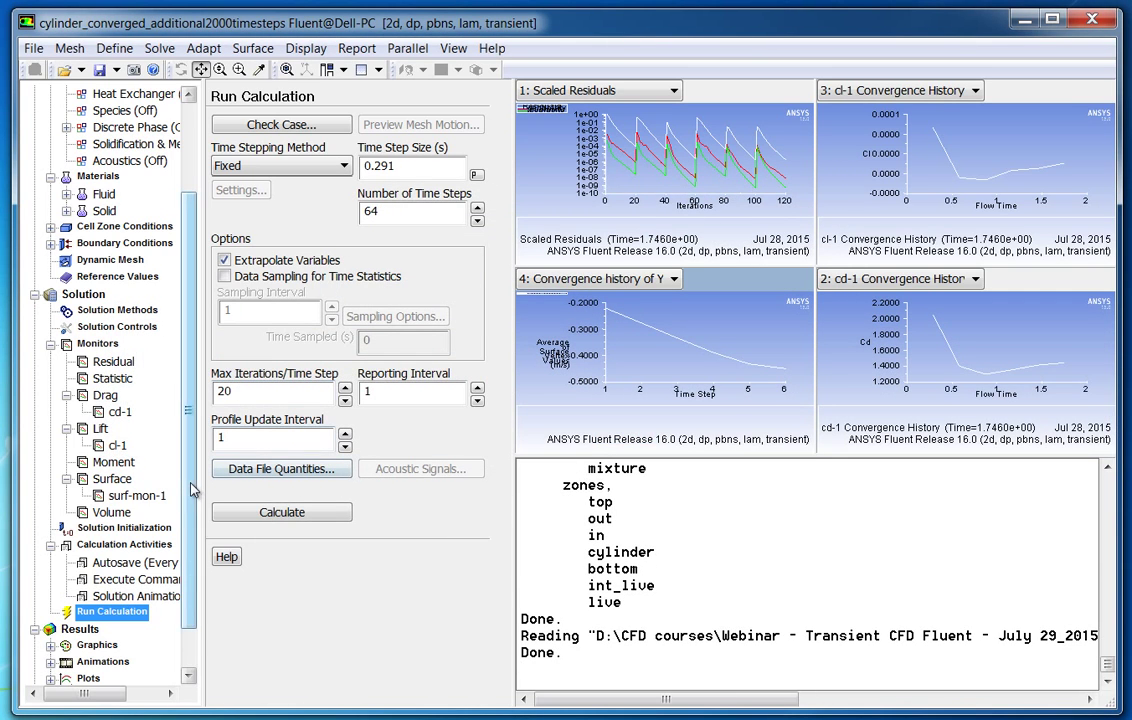
Open Solution Animation Playback, read the animation file sequence-1.cxa and select sequence-1.
scroll(184, 600, down, 1)
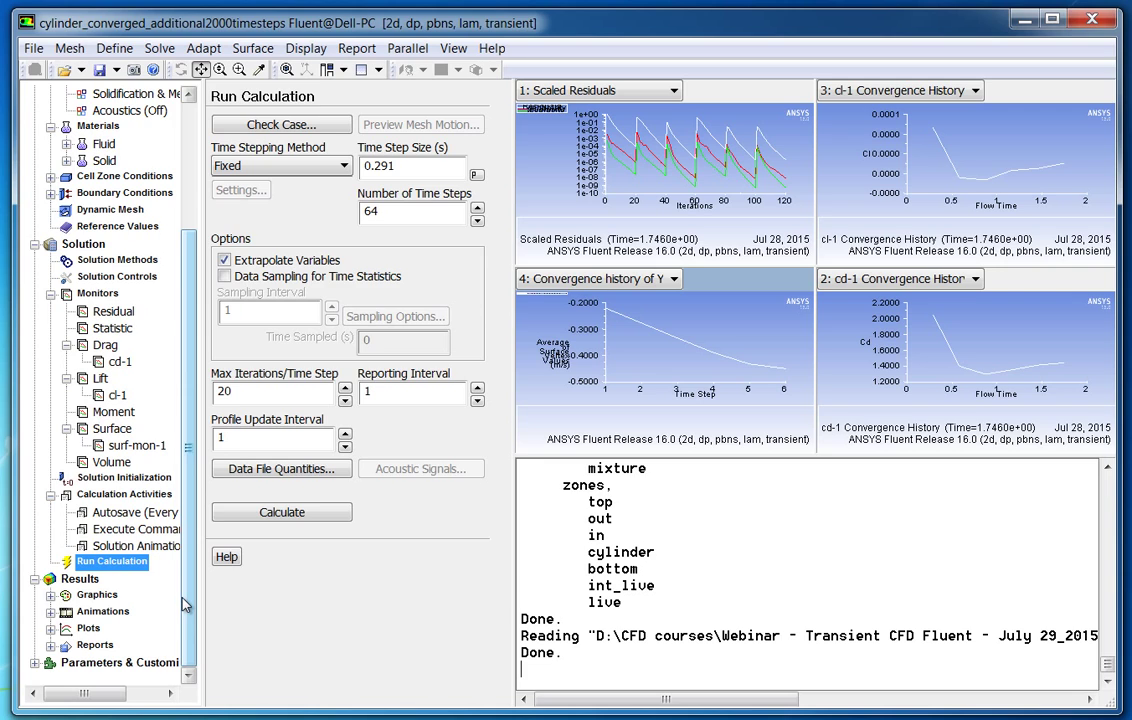
click(50, 612)
click(102, 611)
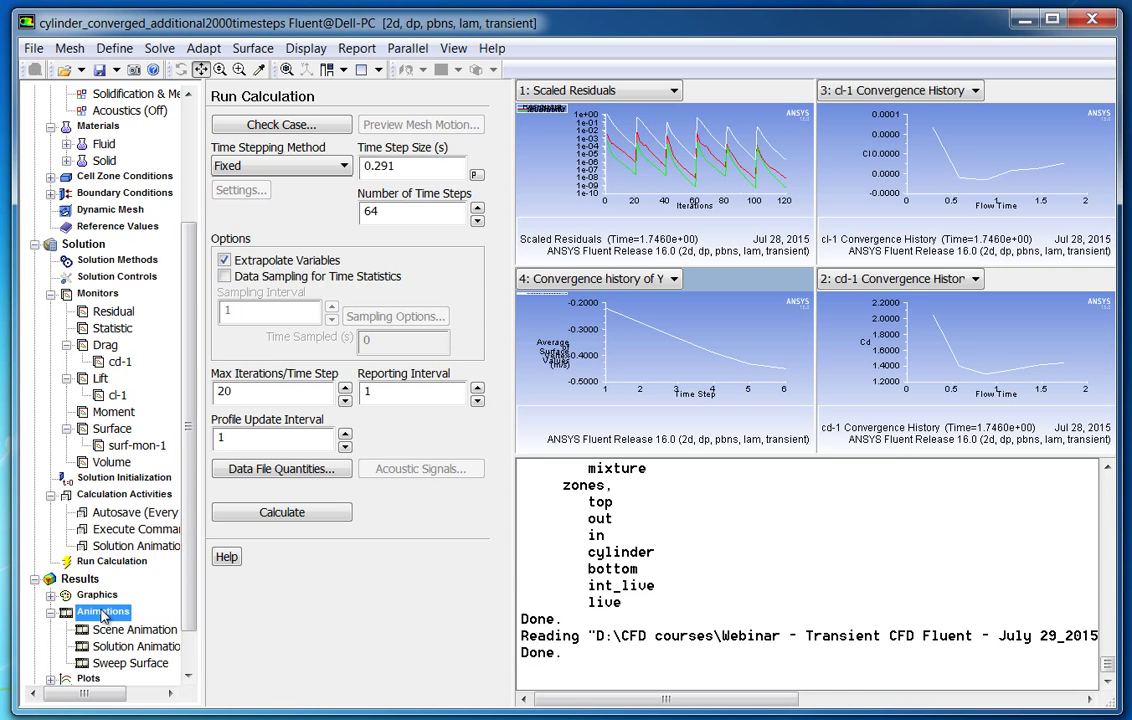
click(328, 338)
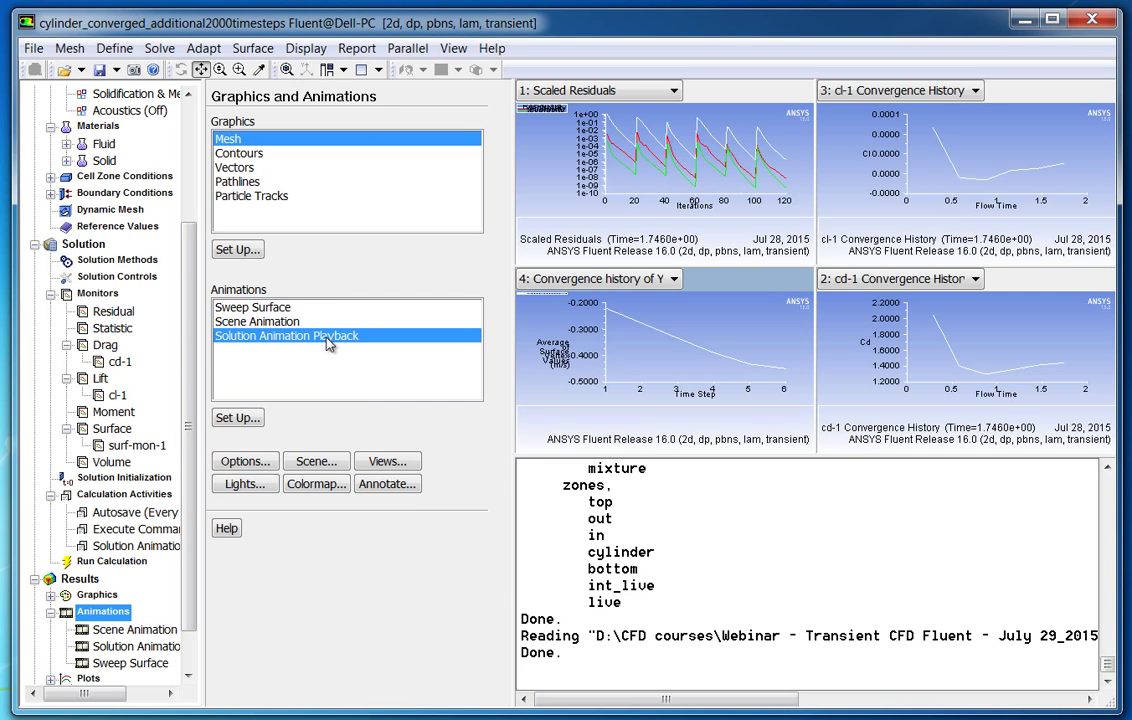
double_click(328, 338)
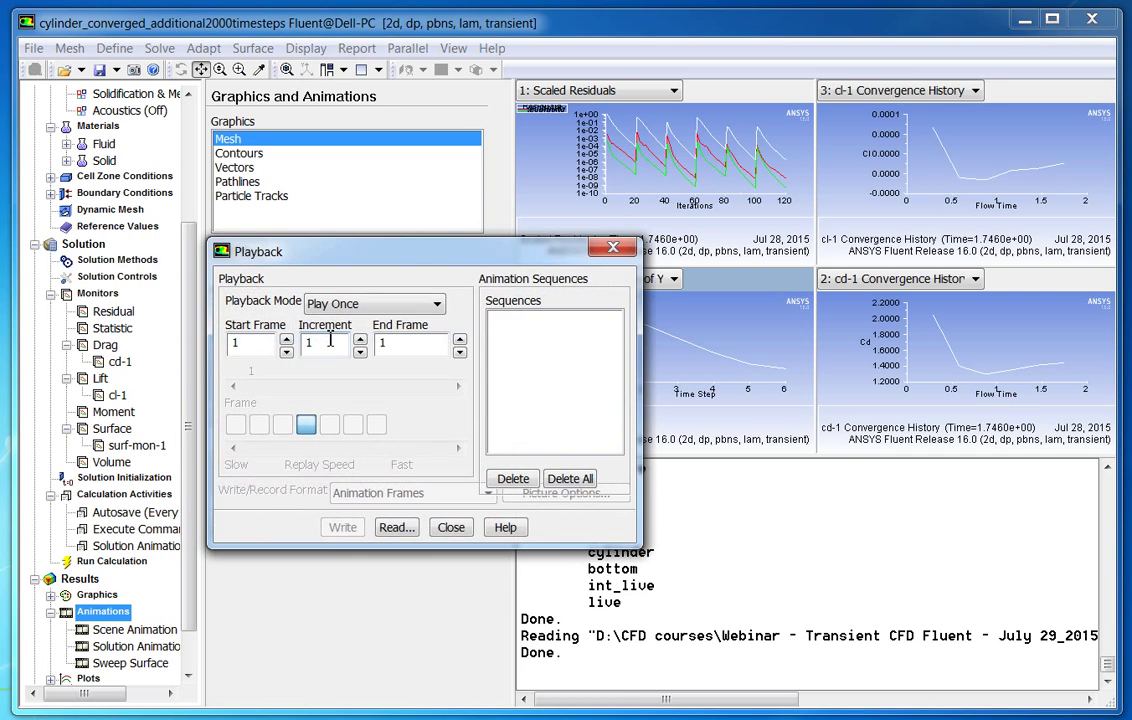
click(395, 527)
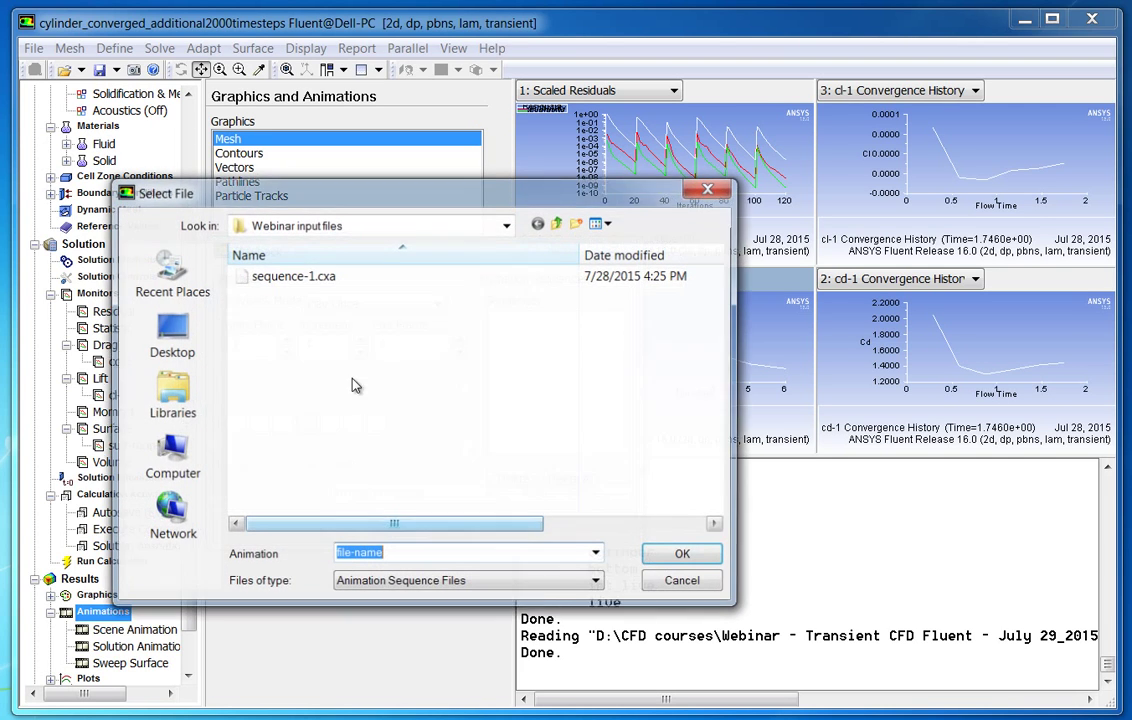
double_click(323, 283)
click(507, 325)
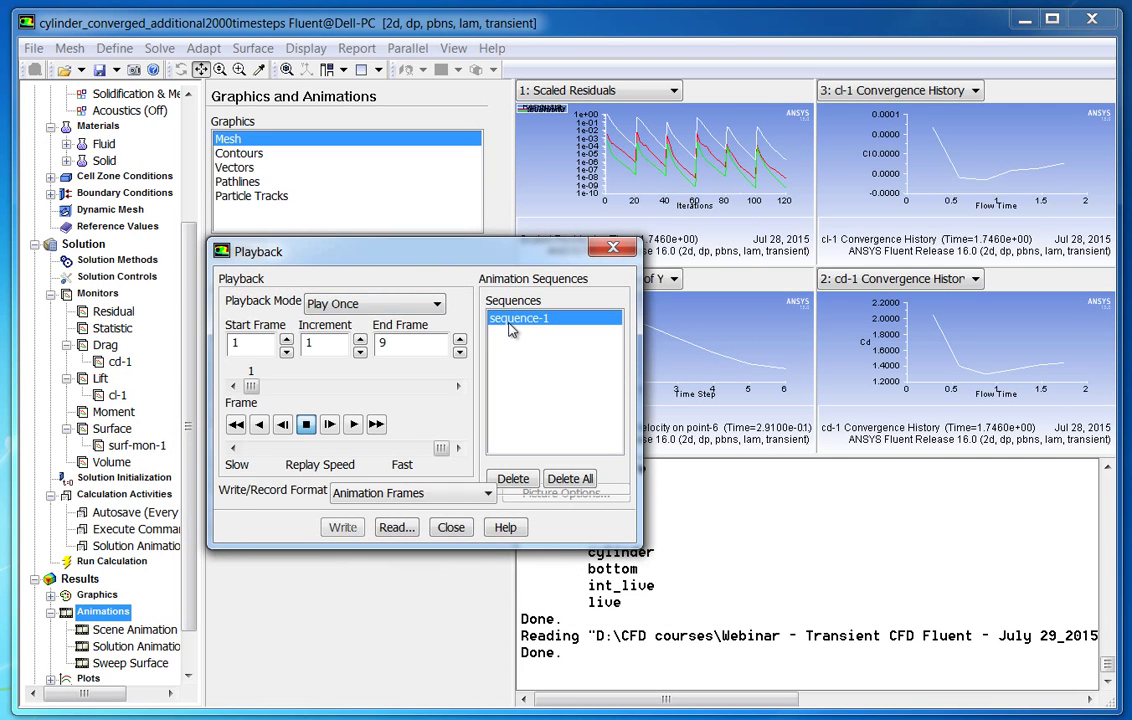
Export the sequence-1 animation in MPEG format and close the playback dialog.
click(375, 497)
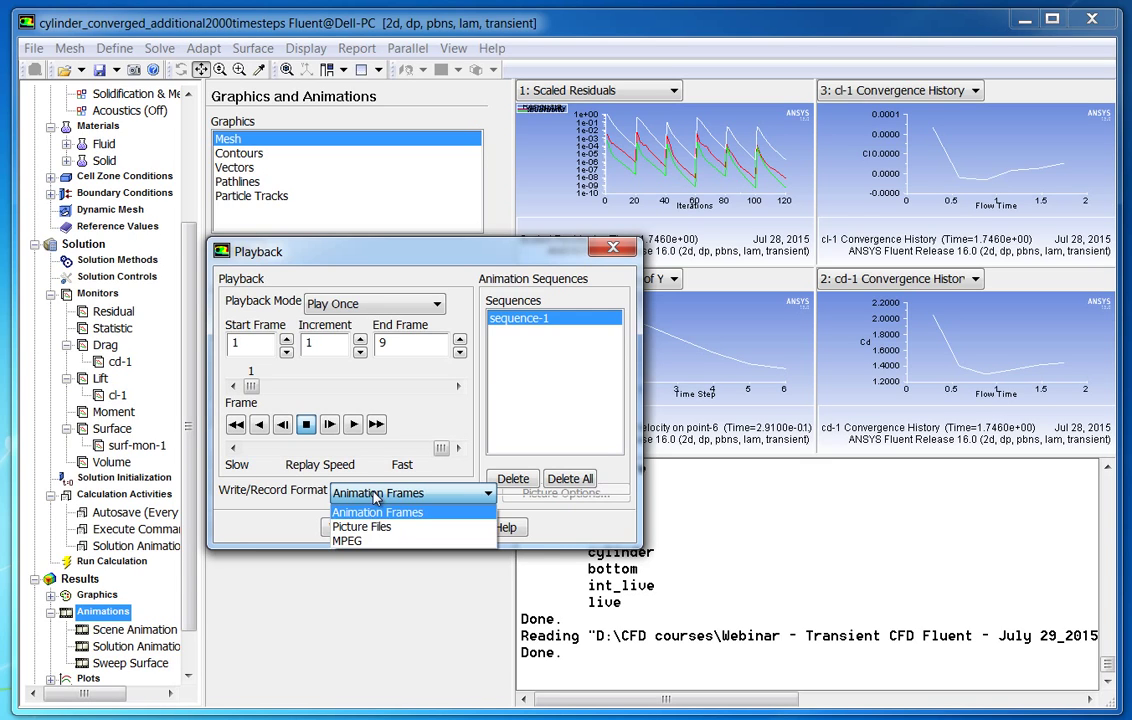
click(358, 541)
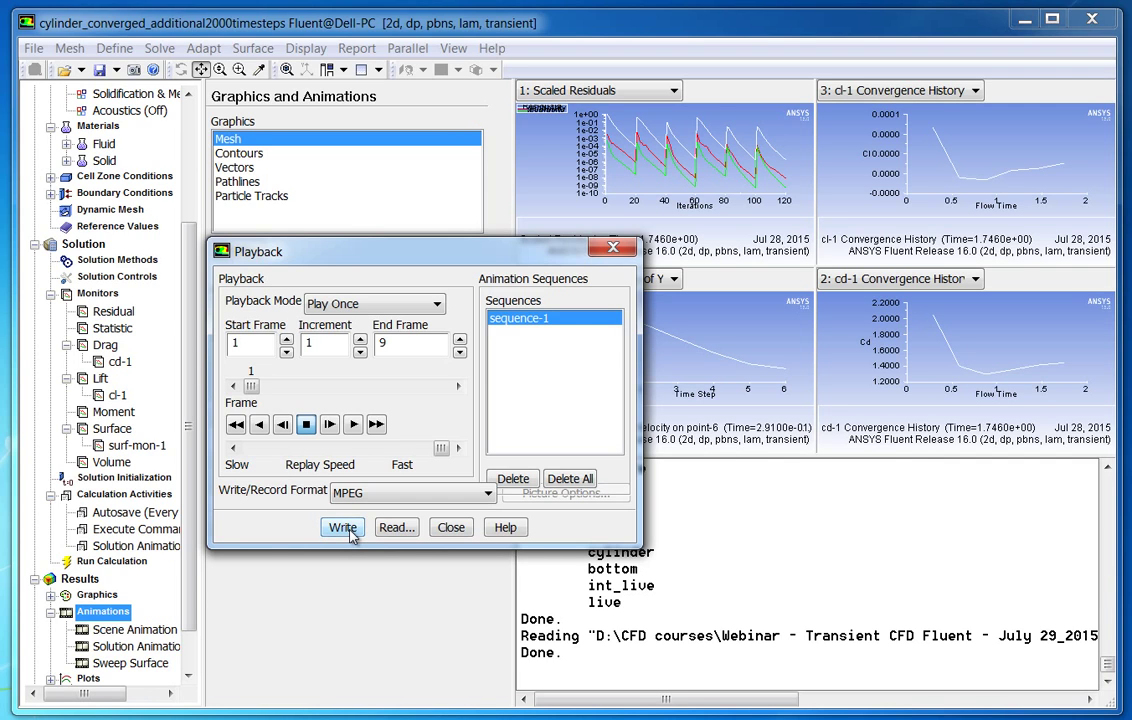
click(343, 528)
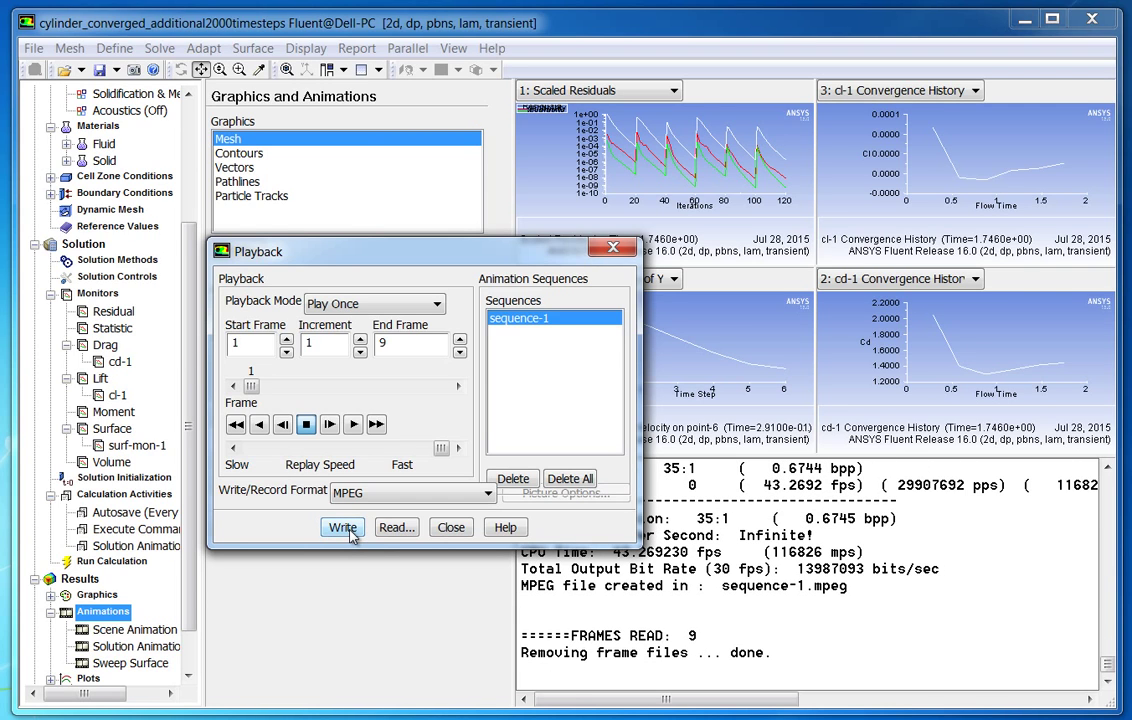
click(450, 528)
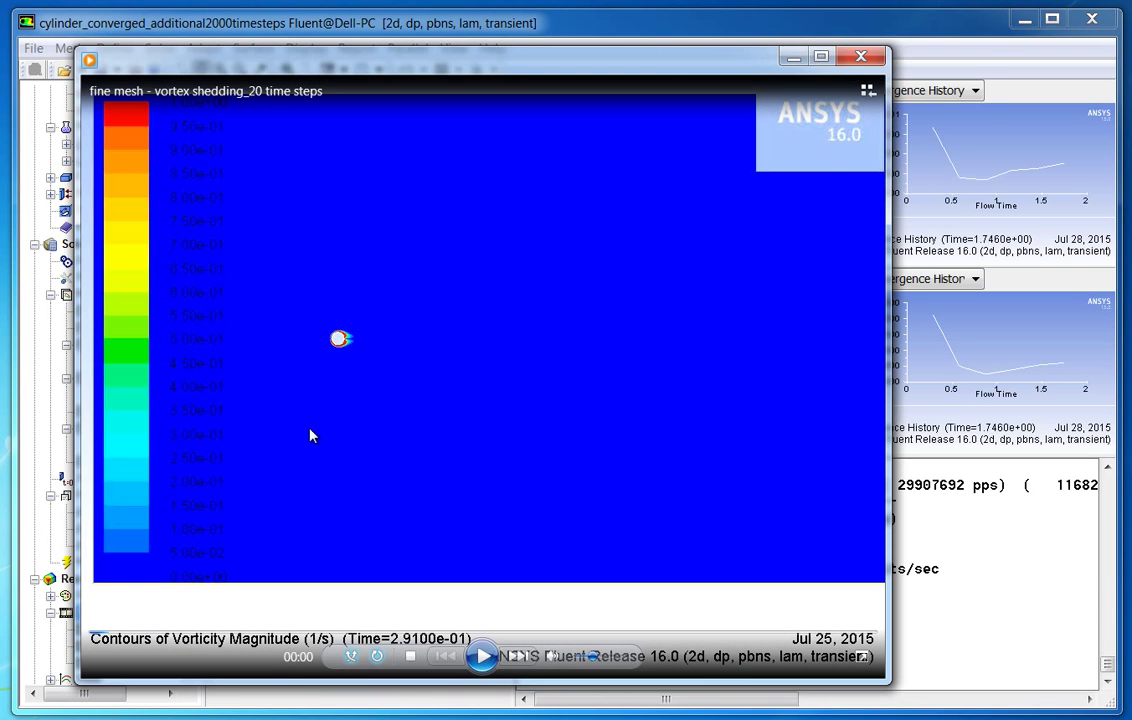
Switch to the media player, watch the "fine mesh - vortex shedding_20 time steps" video and close it.
click(481, 656)
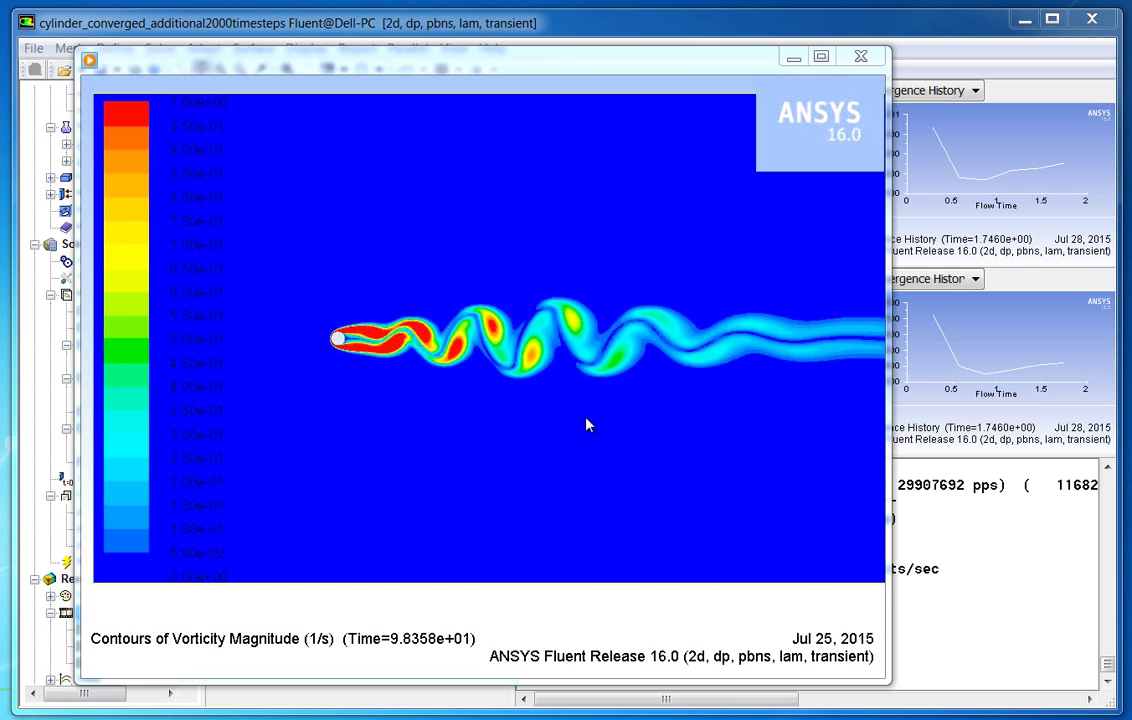
mouse_move(590, 435)
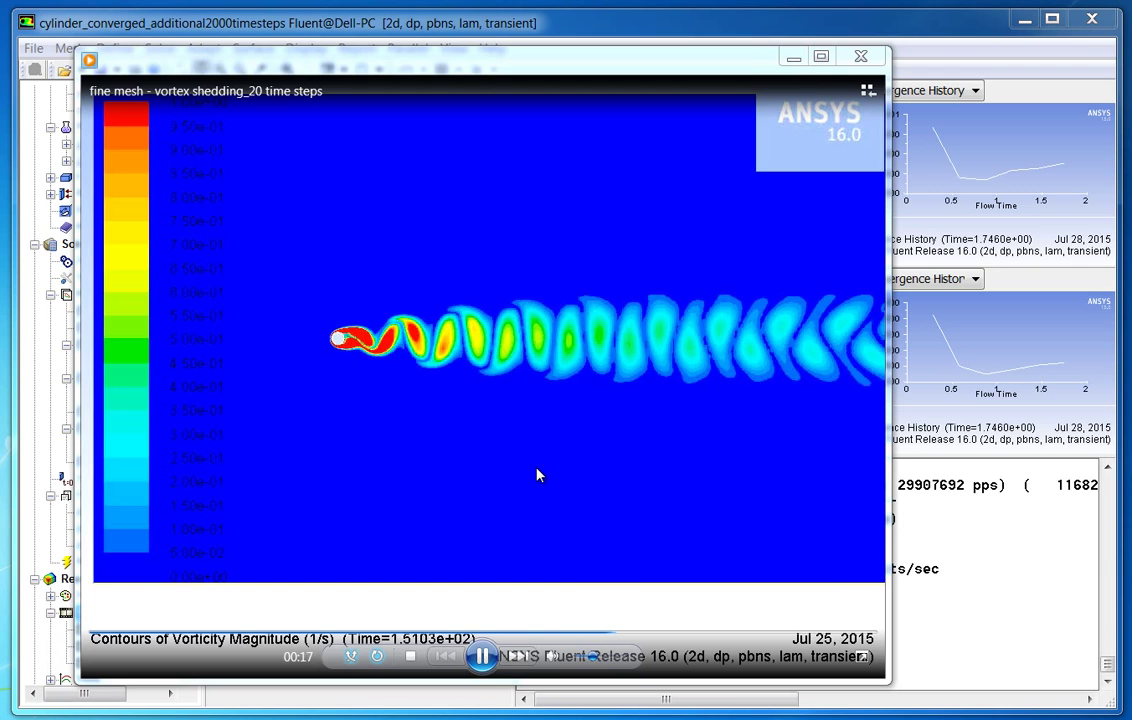
click(860, 56)
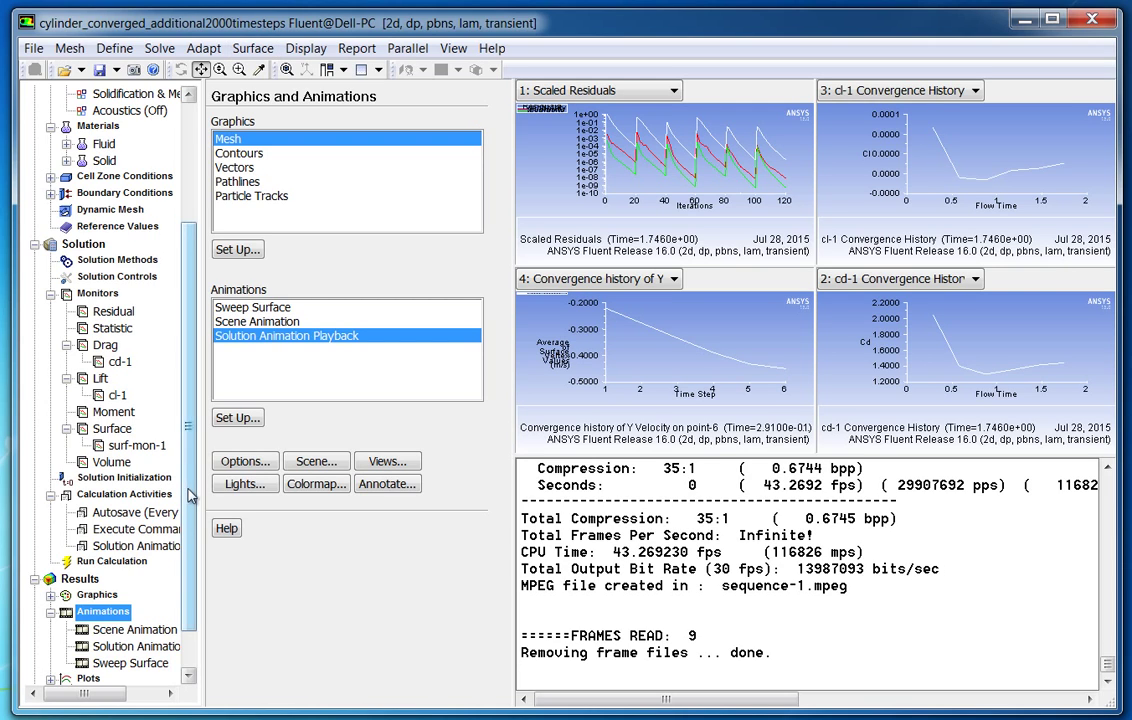
Open the FFT plot setup from the Plots results and reposition the Fourier Transform dialog.
scroll(166, 440, down, 2)
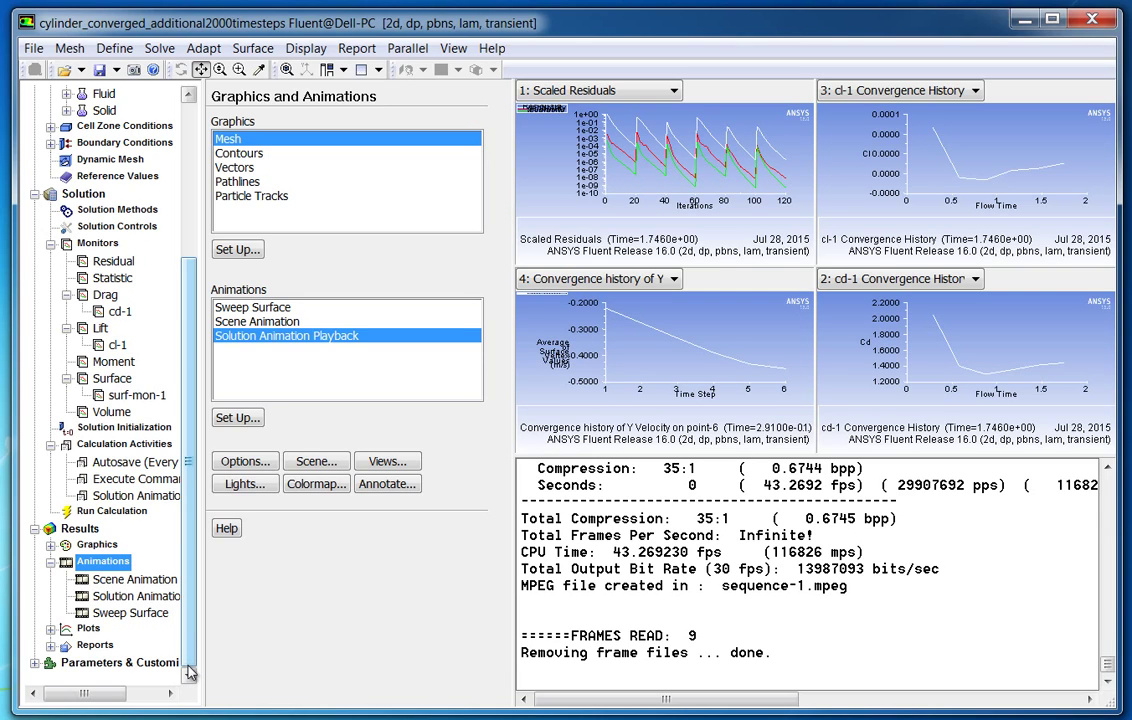
click(50, 628)
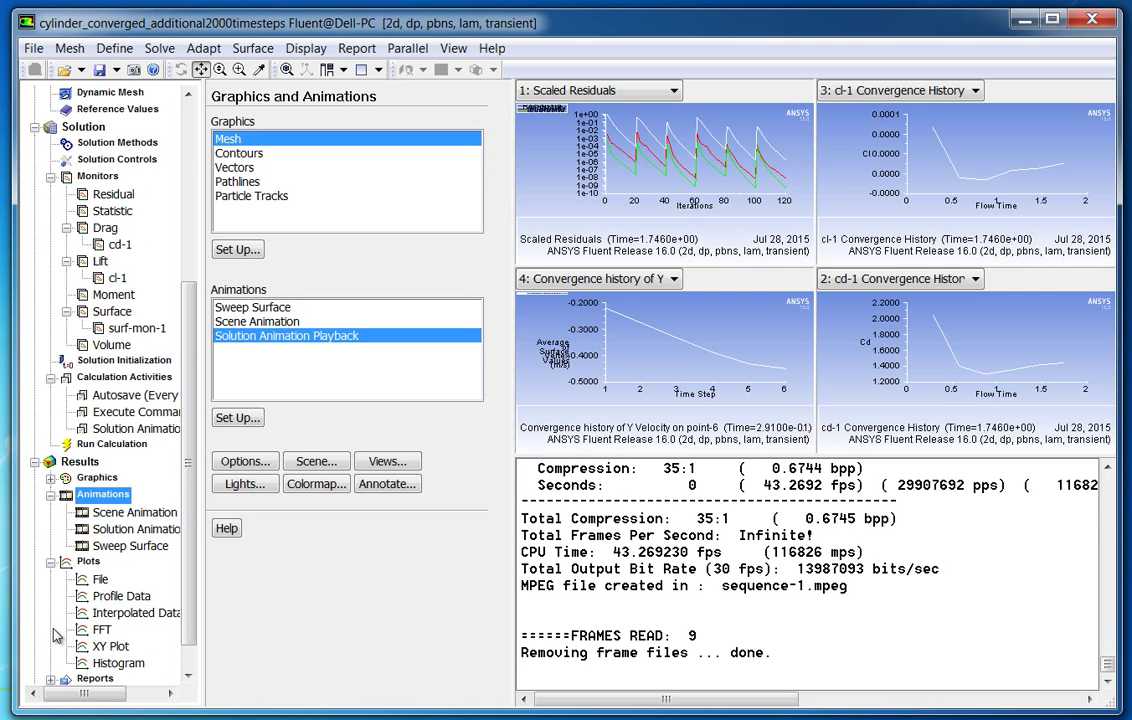
click(95, 564)
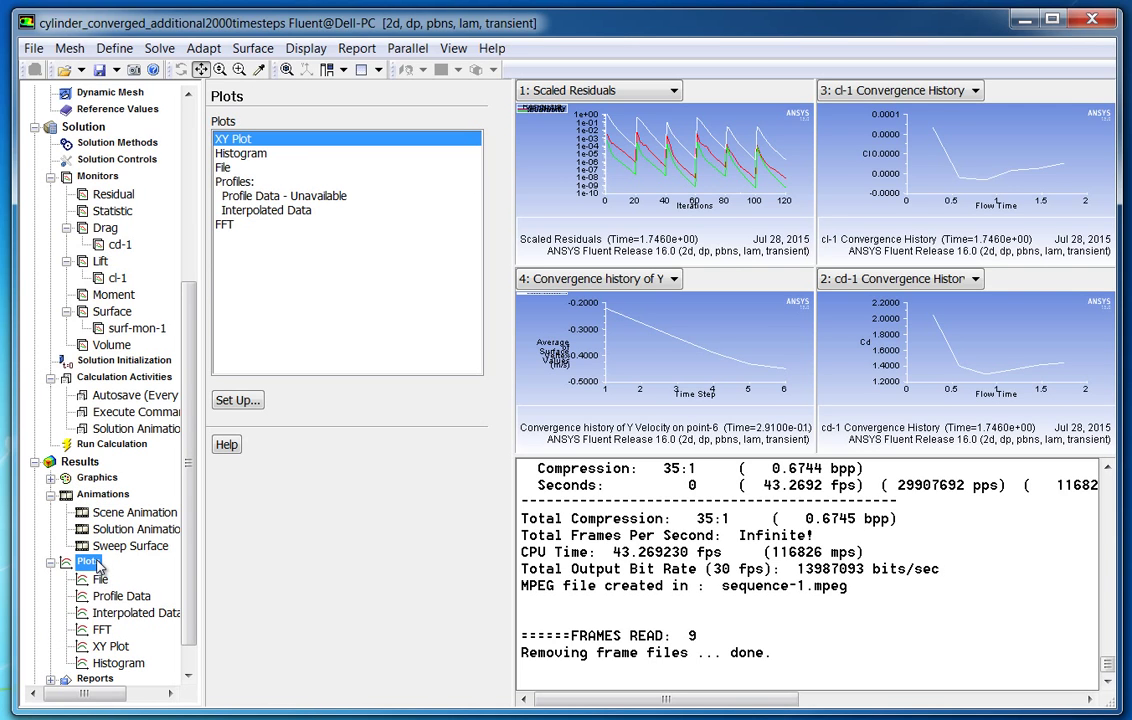
click(227, 225)
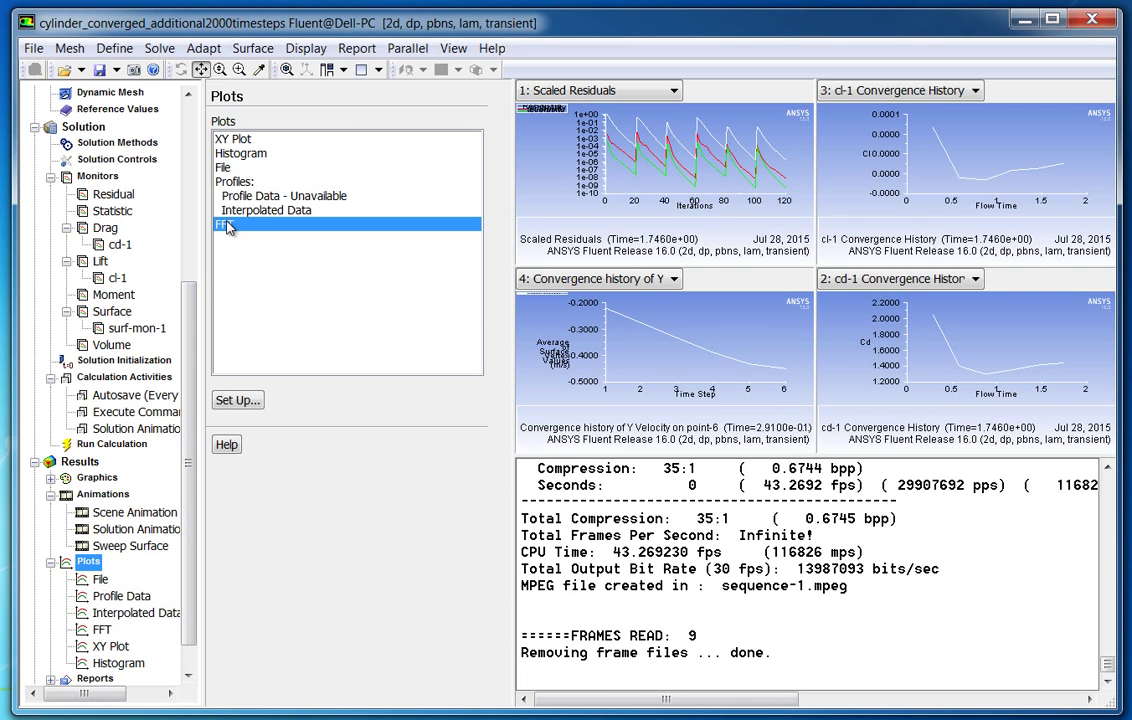
double_click(228, 226)
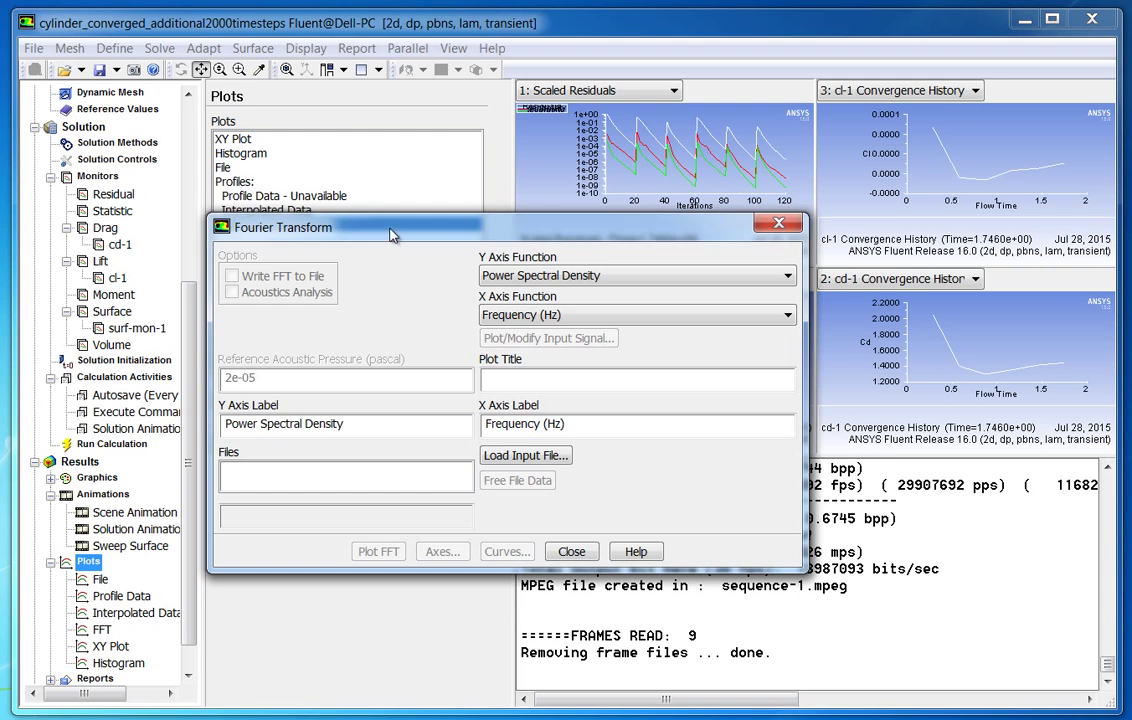
drag(397, 231, 469, 307)
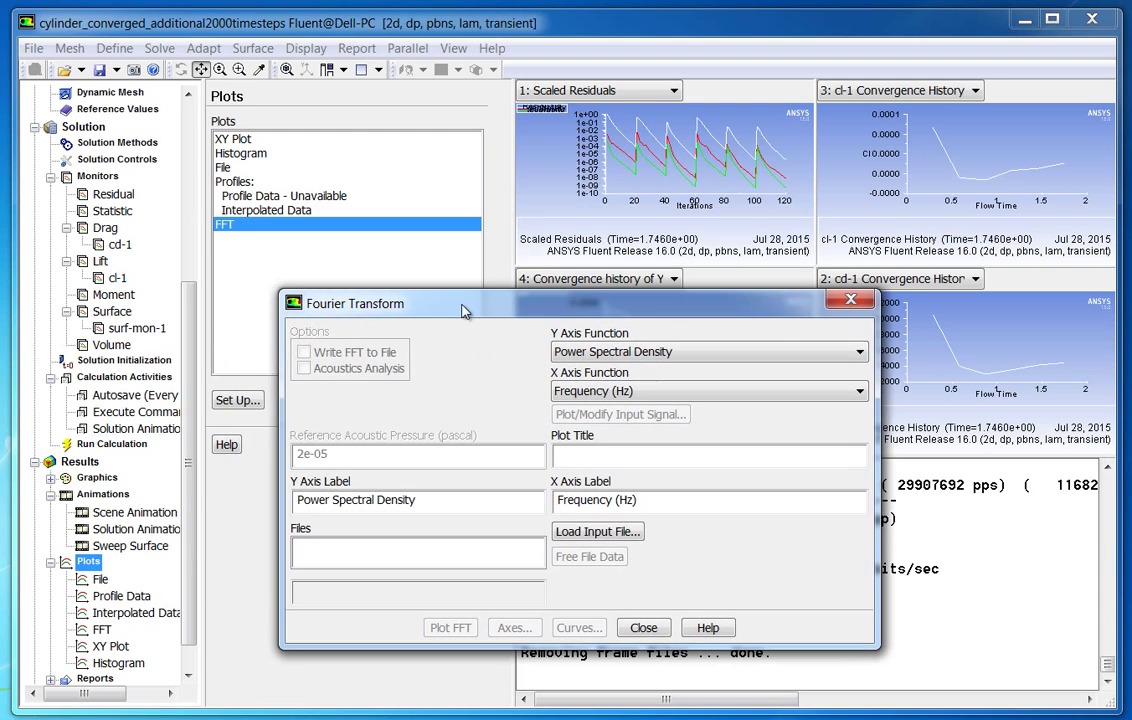
click(102, 629)
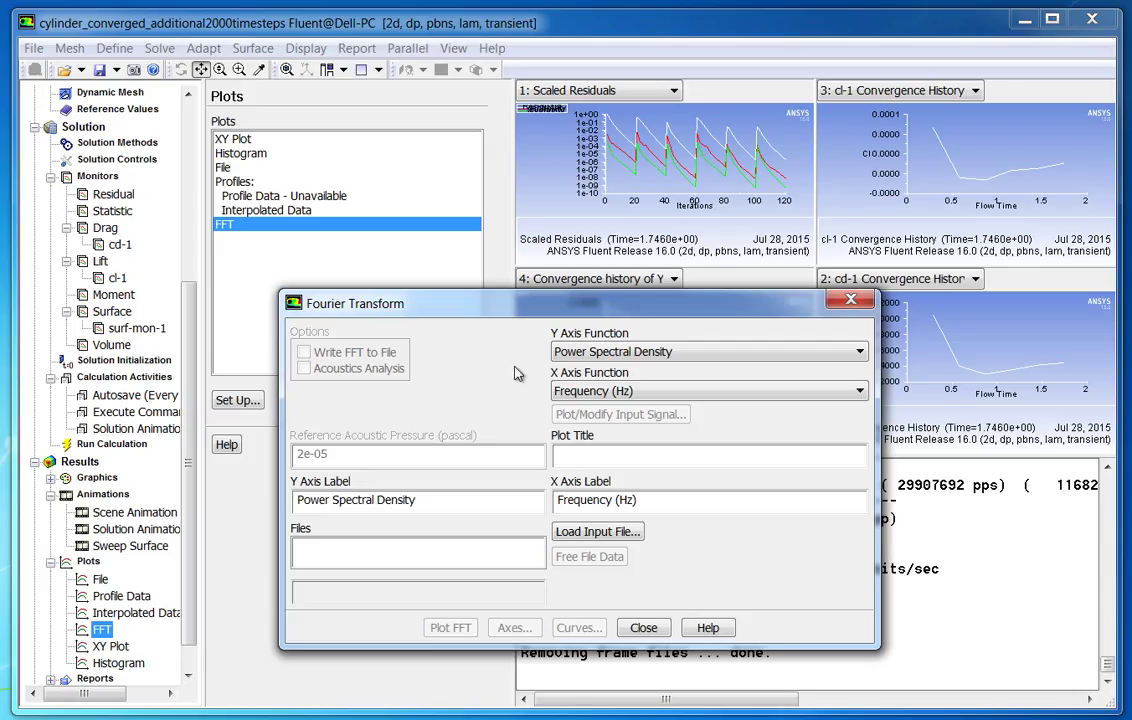
Set the Fourier transform's Y axis function to Magnitude and its X axis function to Strouhal Number.
click(586, 356)
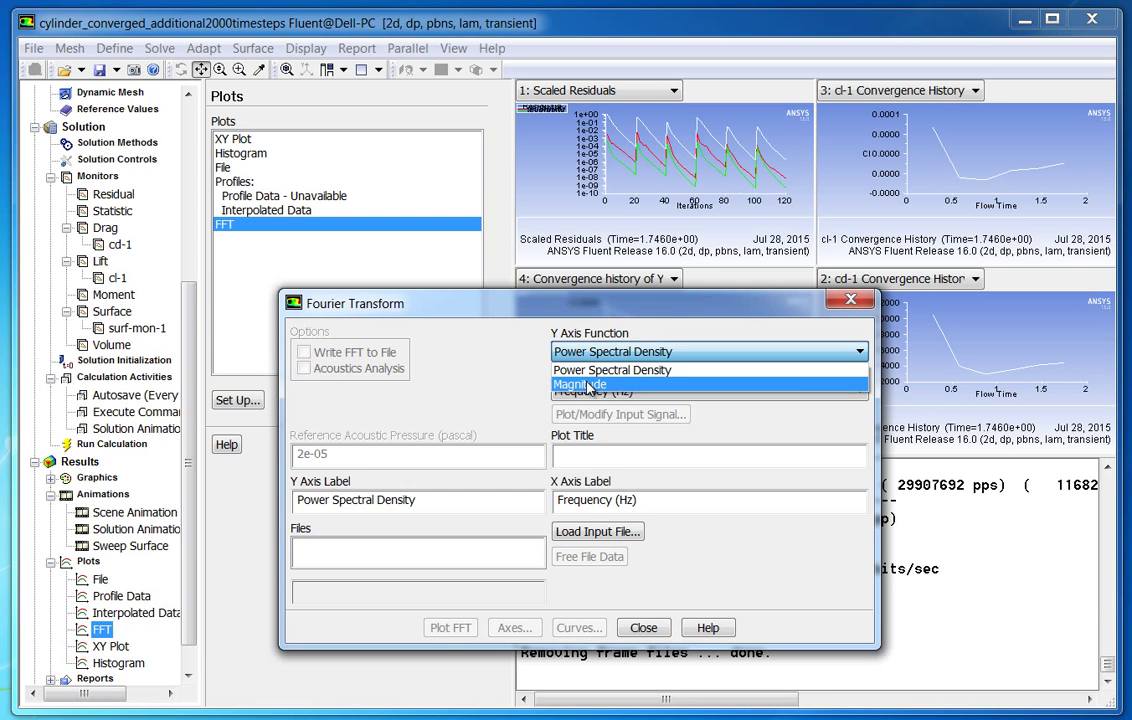
click(588, 383)
click(590, 396)
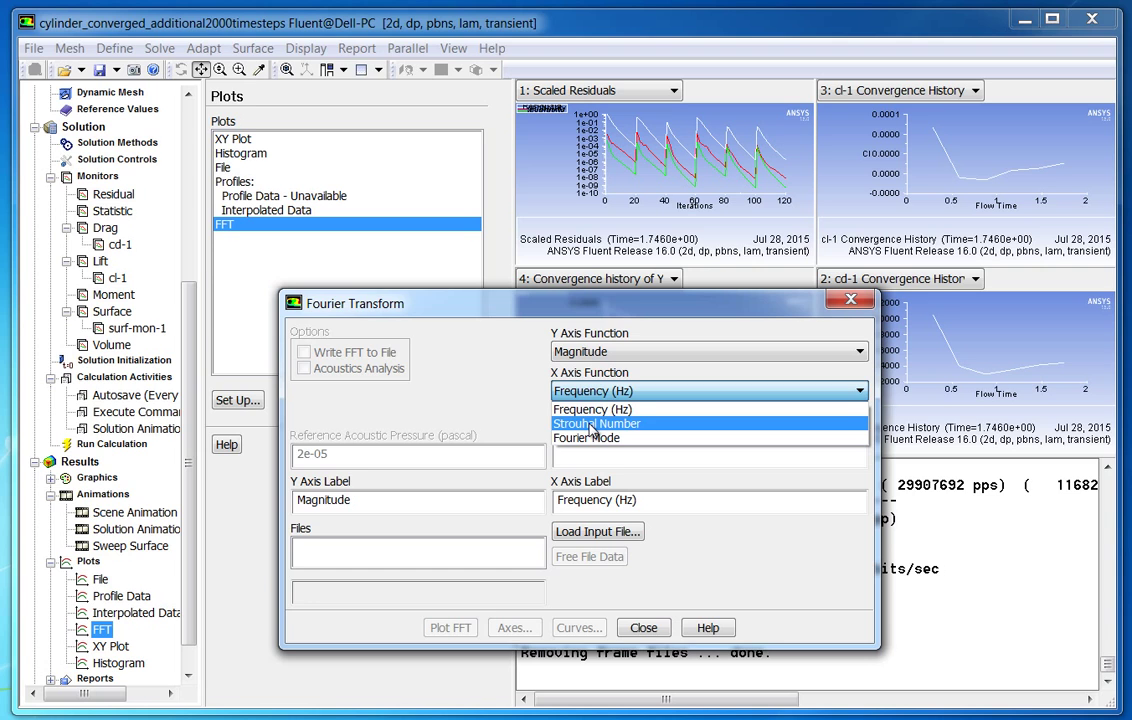
click(590, 424)
Load the lift monitor file cl-1 from the Webinar input files folder as the FFT input signal, listing all file types.
click(597, 463)
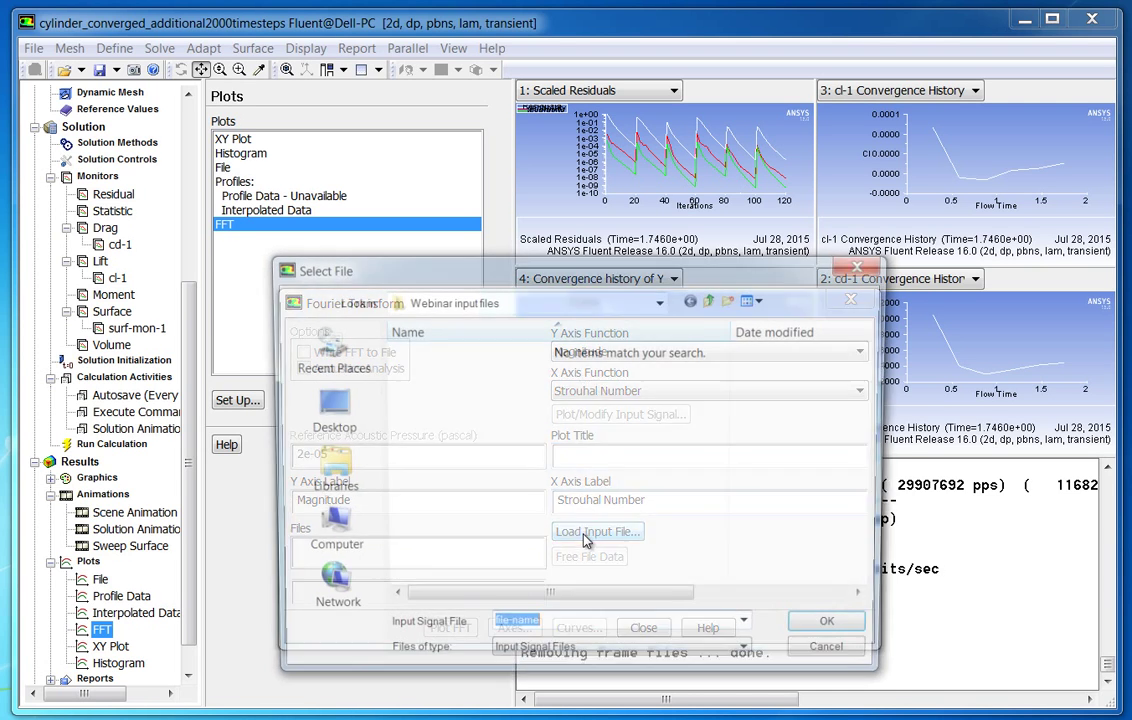
click(523, 659)
click(518, 684)
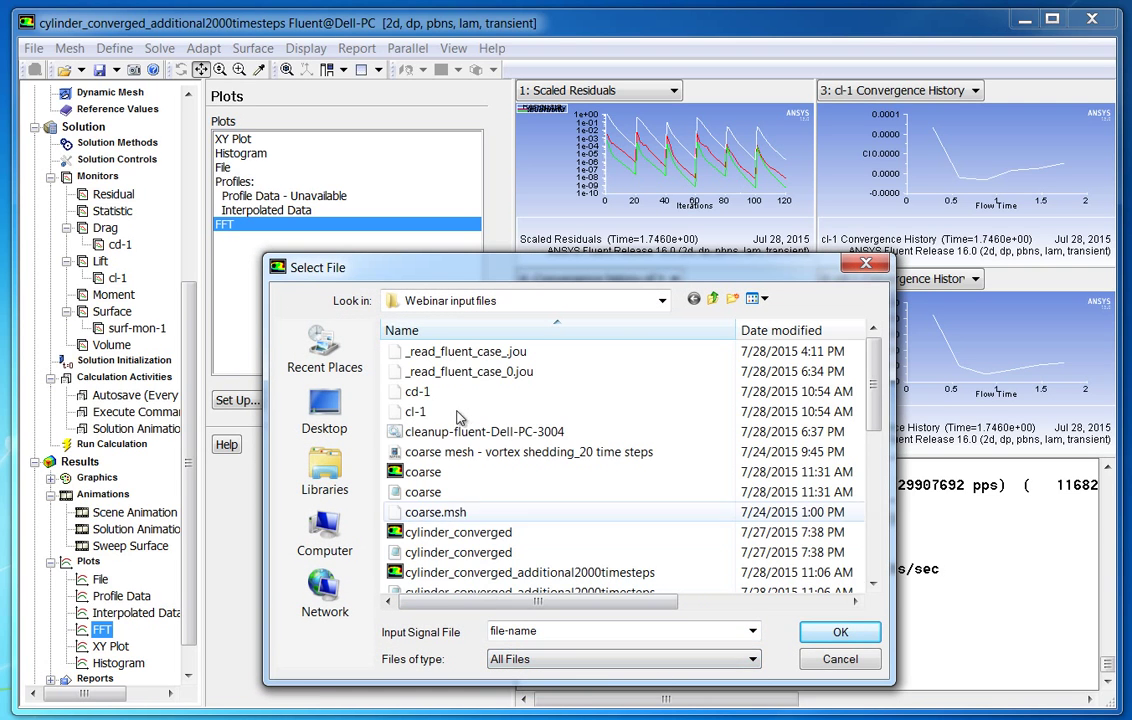
double_click(420, 411)
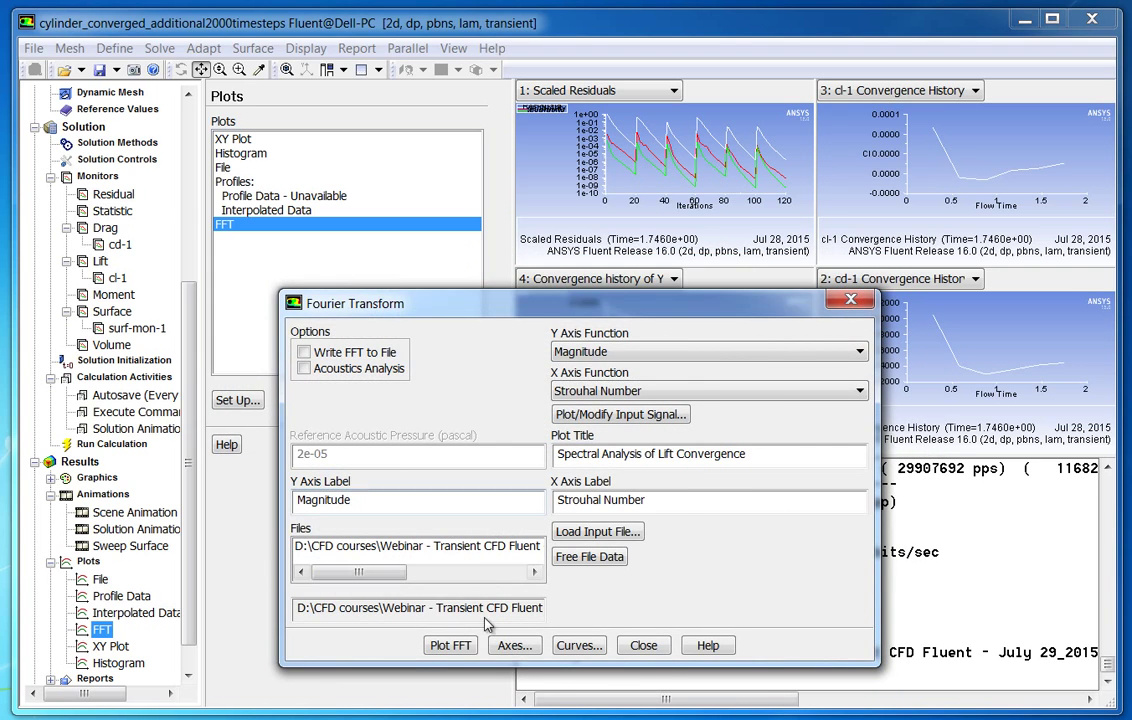
For the FFT plot's X axis, enable major and minor rules, disable auto range and apply a range of .17 to 0.18.
click(512, 645)
click(255, 447)
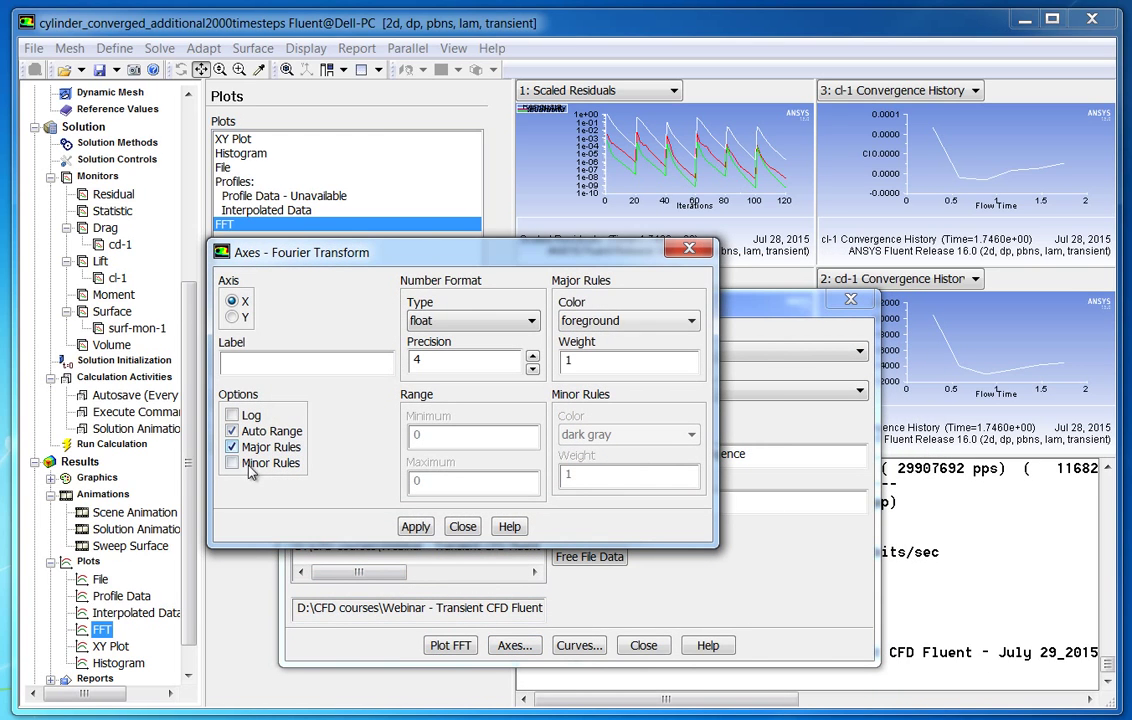
click(255, 463)
click(255, 431)
double_click(414, 435)
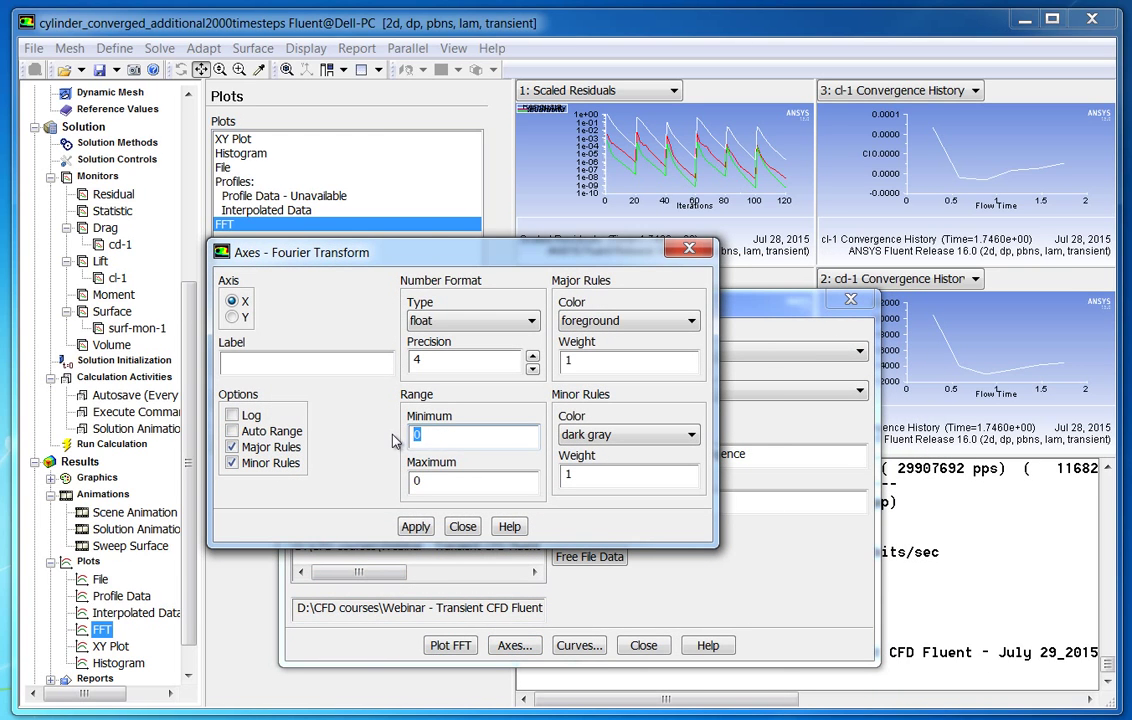
text(-)
text(17)
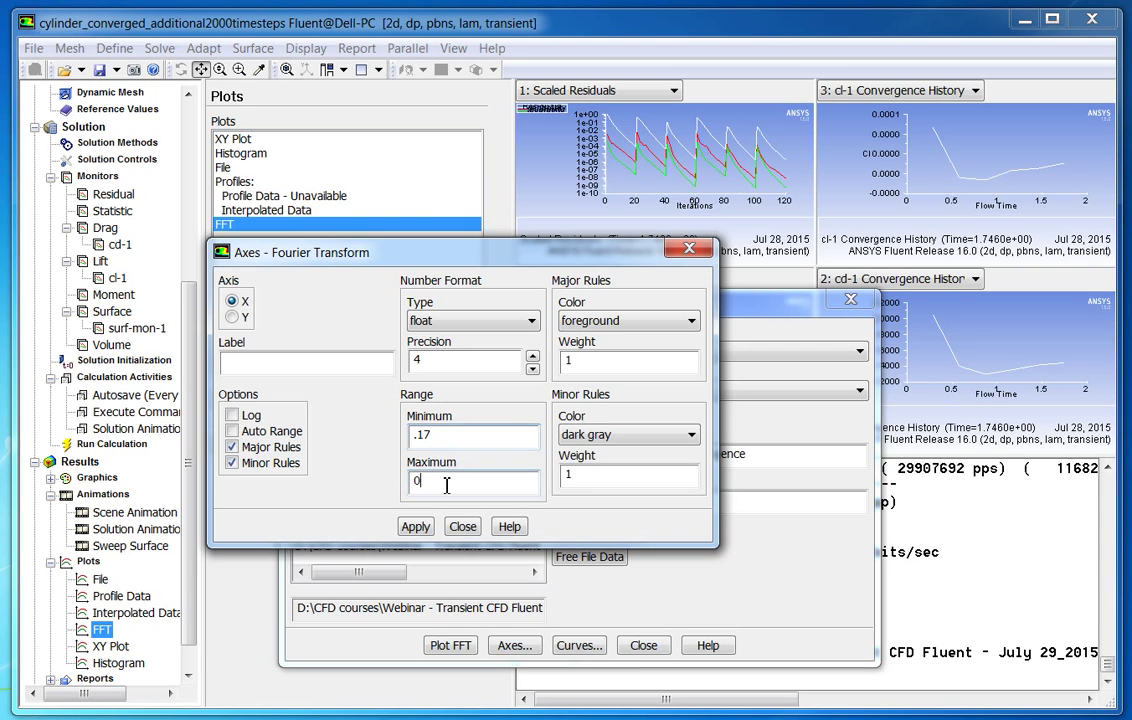
click(447, 484)
text(0.18)
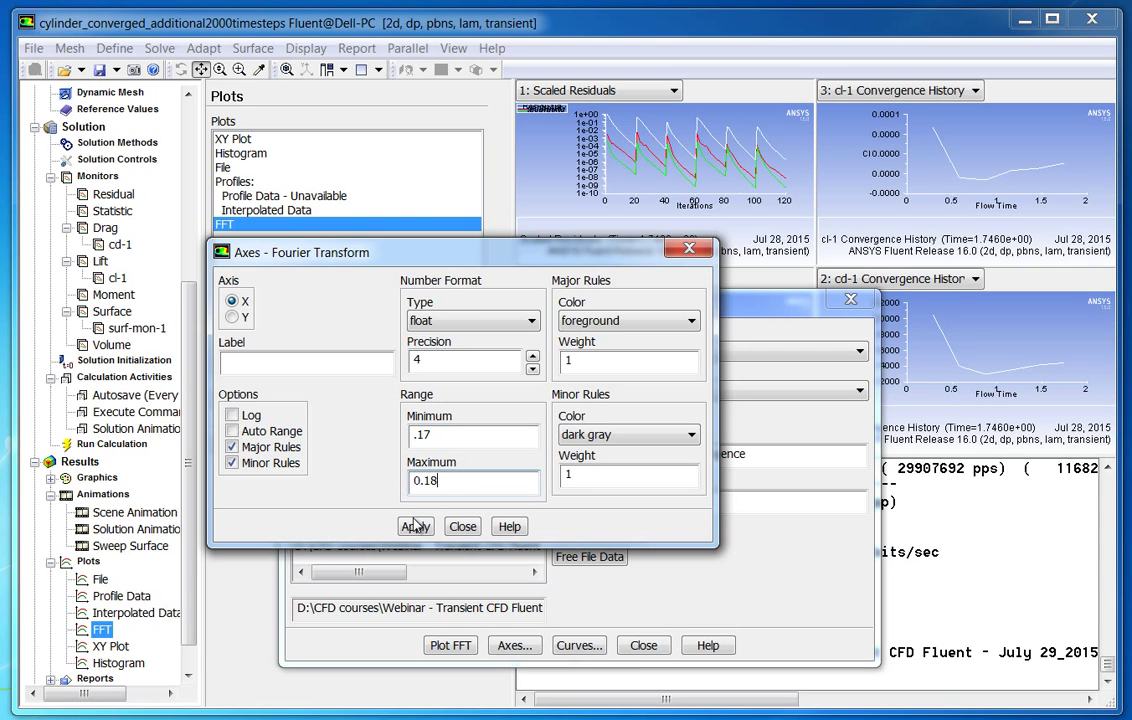
click(416, 526)
Plot the FFT of the lift signal and show it in a single graphics window clear of the dialogs.
drag(445, 252, 224, 60)
click(450, 645)
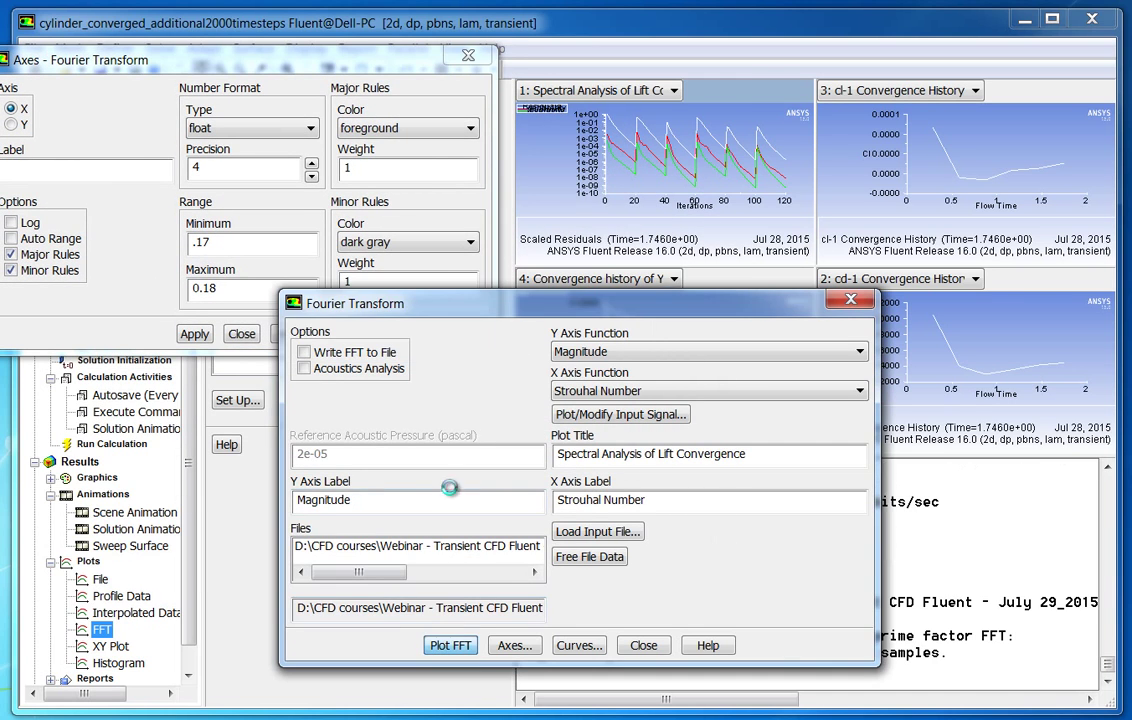
drag(413, 60, 354, 227)
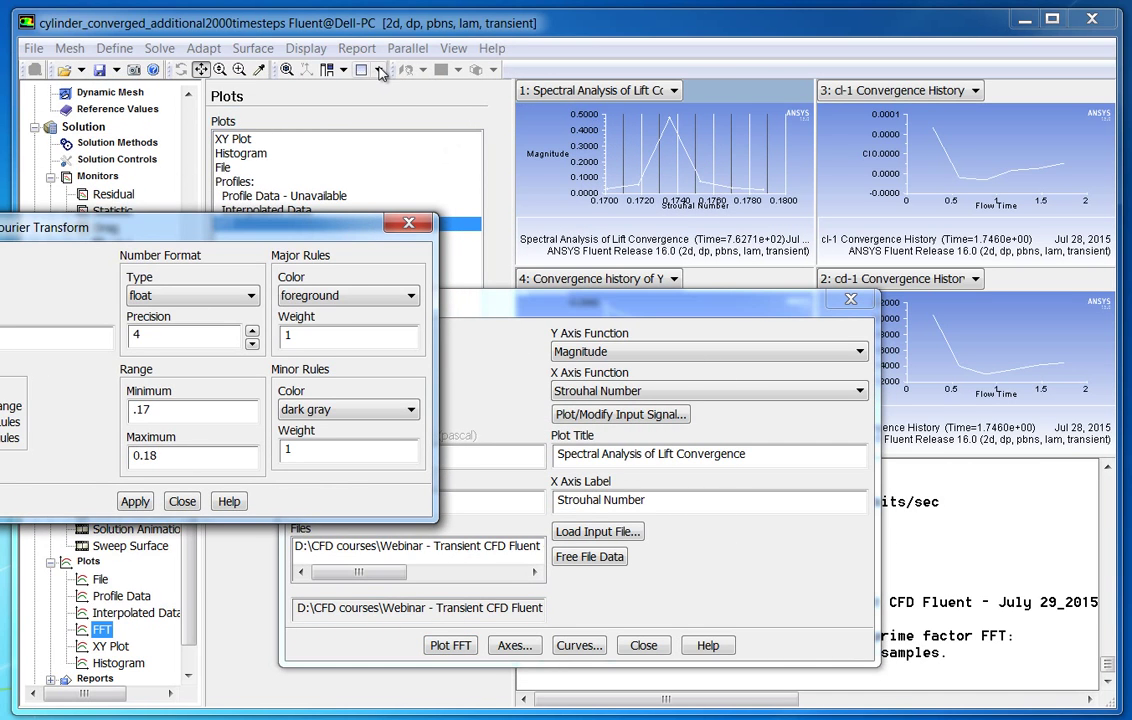
click(378, 69)
click(387, 106)
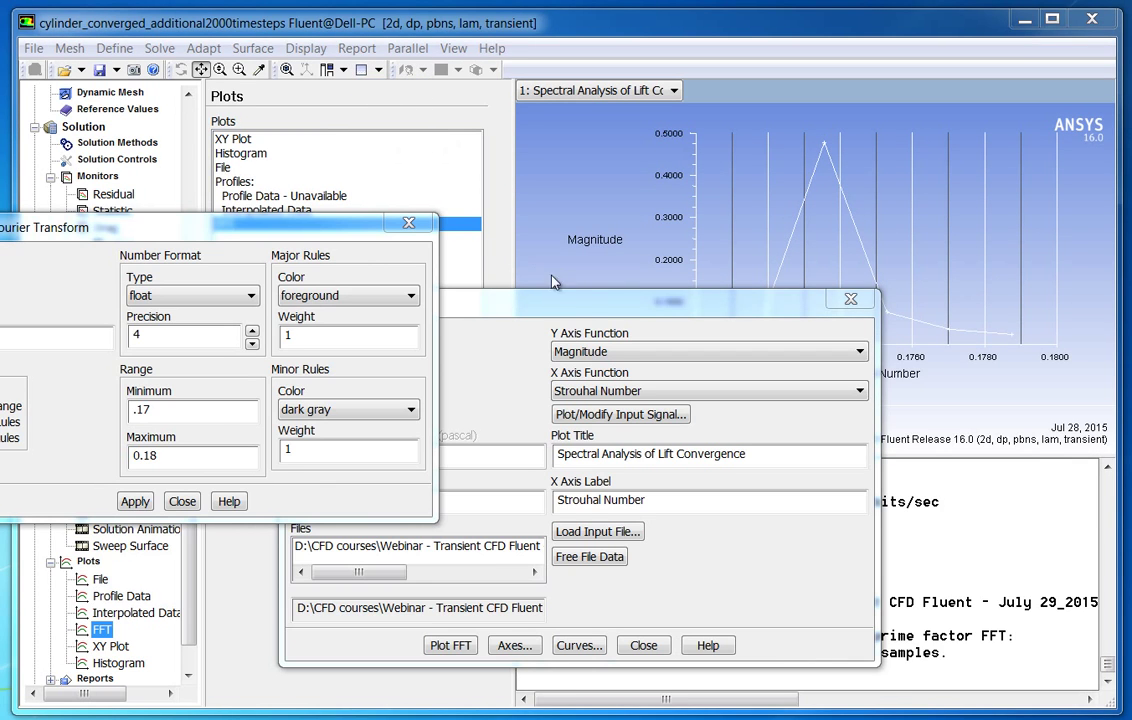
drag(555, 295, 500, 492)
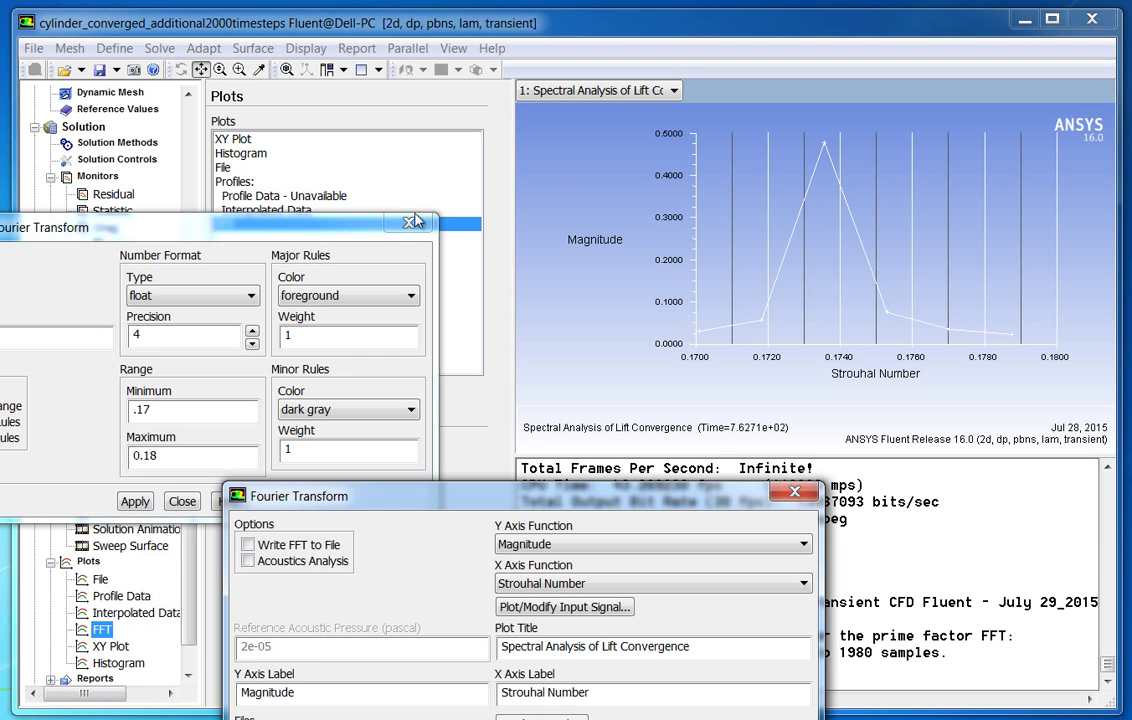
Close the axes settings and move the Fourier Transform dialog aside so the spectrum plot stays visible.
drag(370, 227, 422, 227)
click(460, 222)
drag(435, 500, 245, 250)
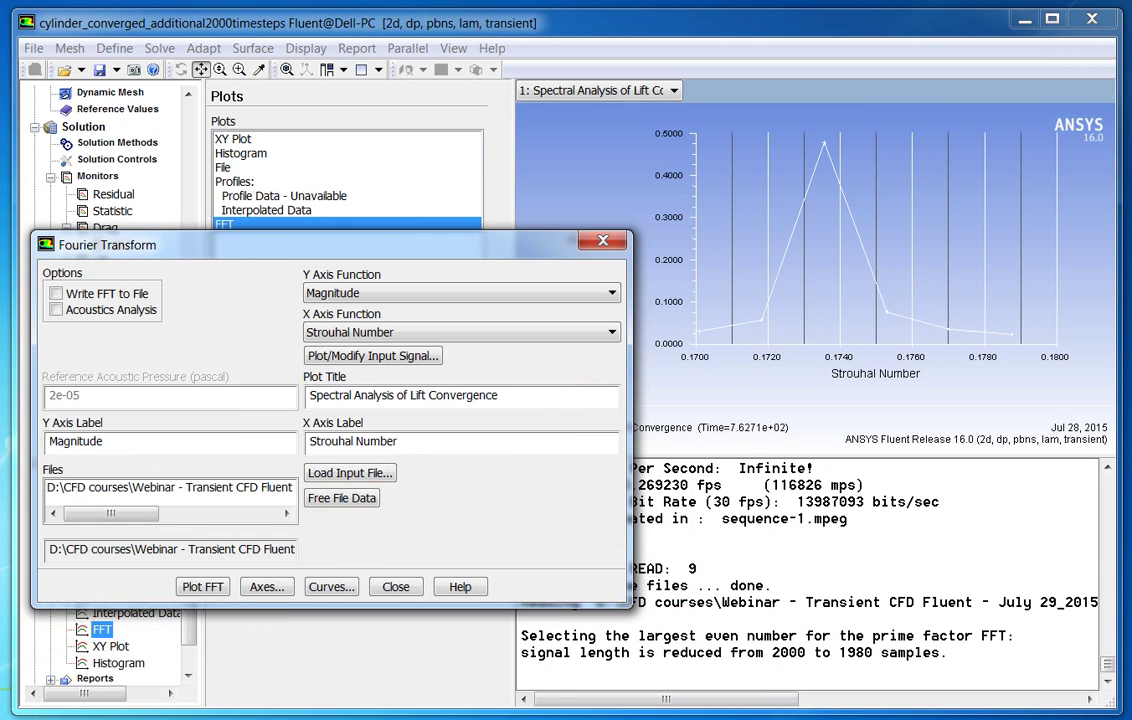
drag(226, 254, 241, 257)
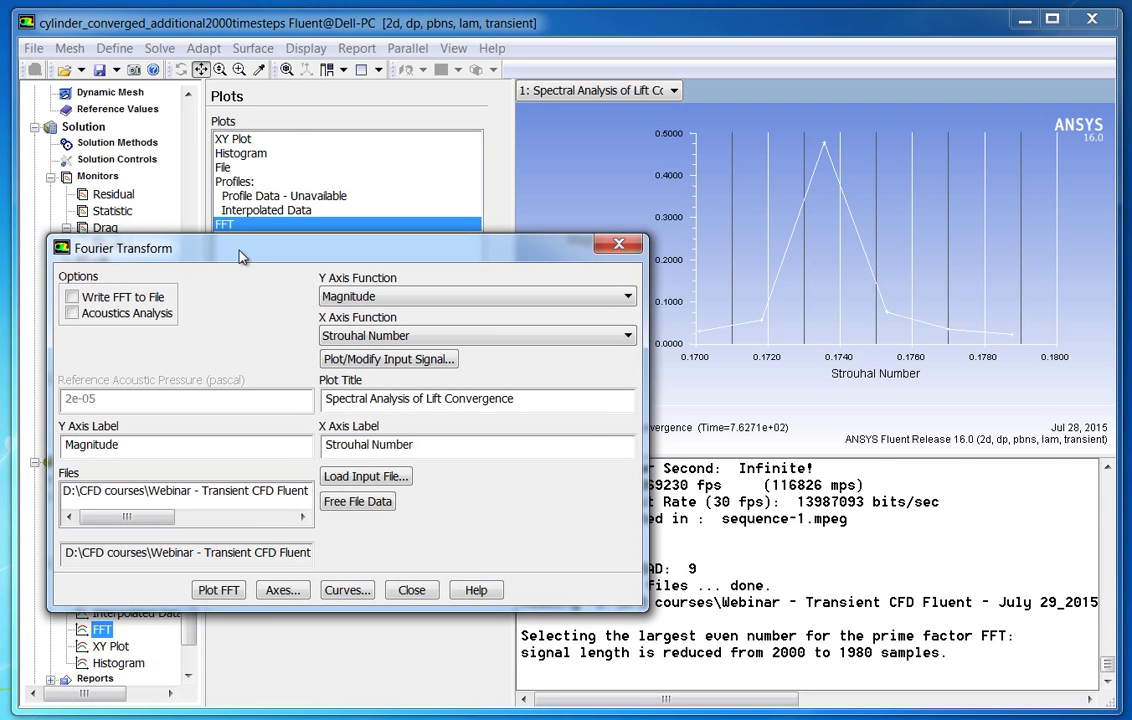
Enable Write FFT to File, cancel the output file selection and close the Fourier Transform dialog.
click(143, 300)
click(210, 590)
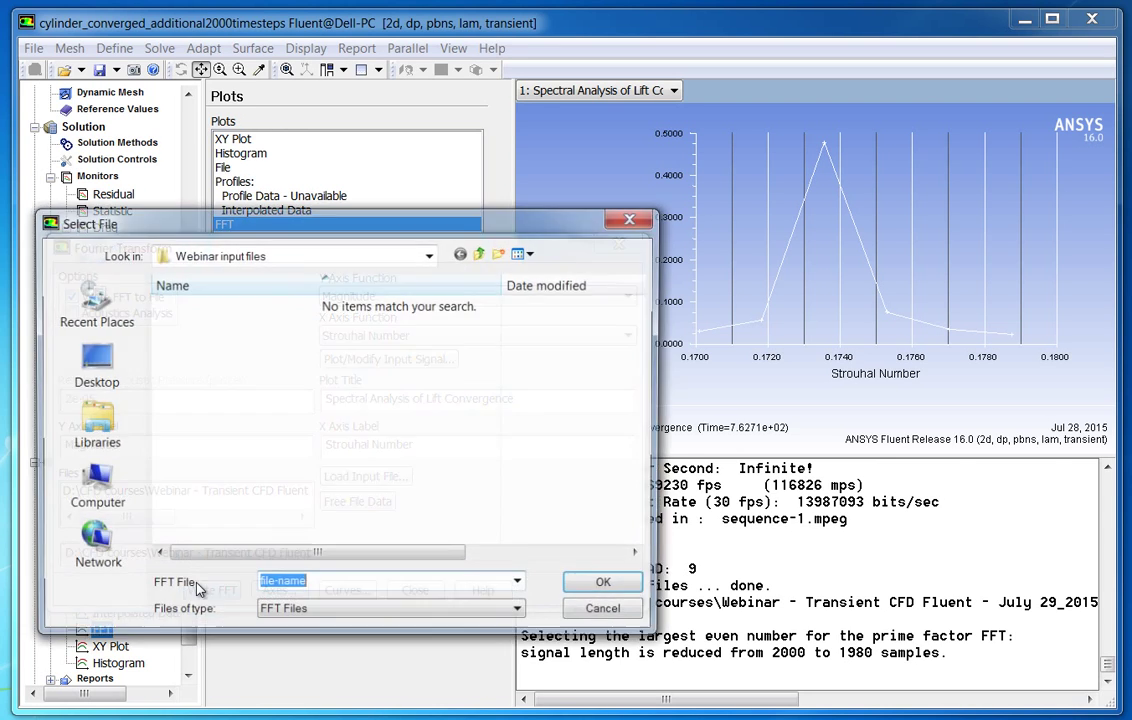
click(595, 612)
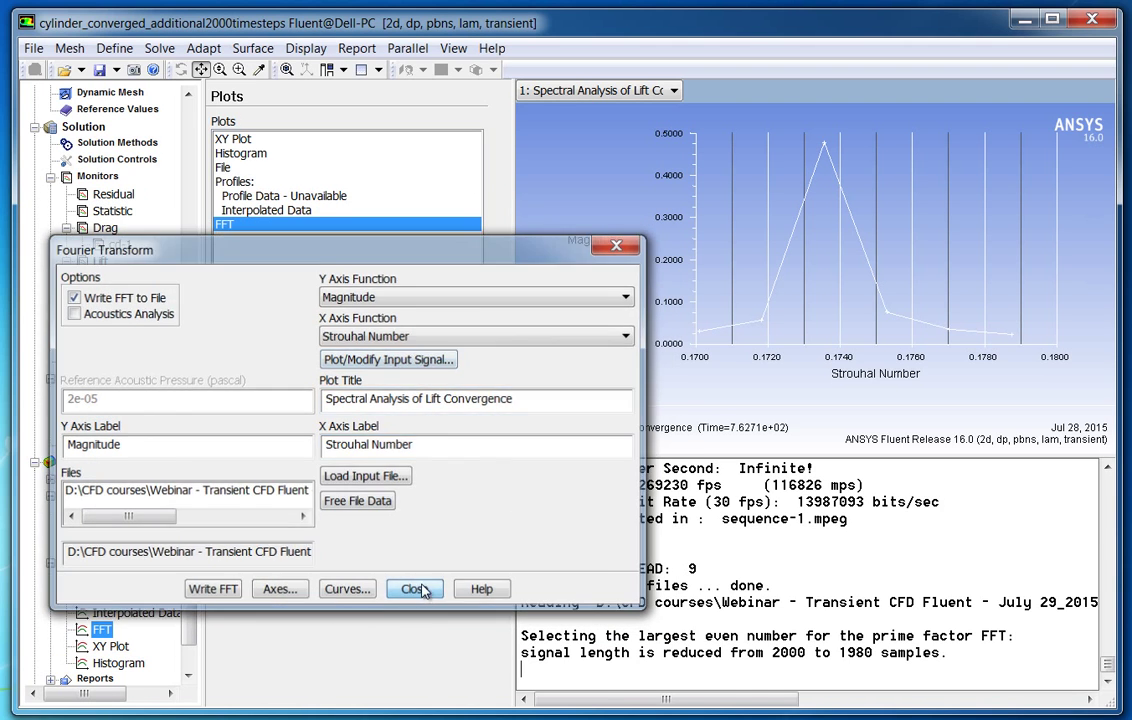
click(418, 590)
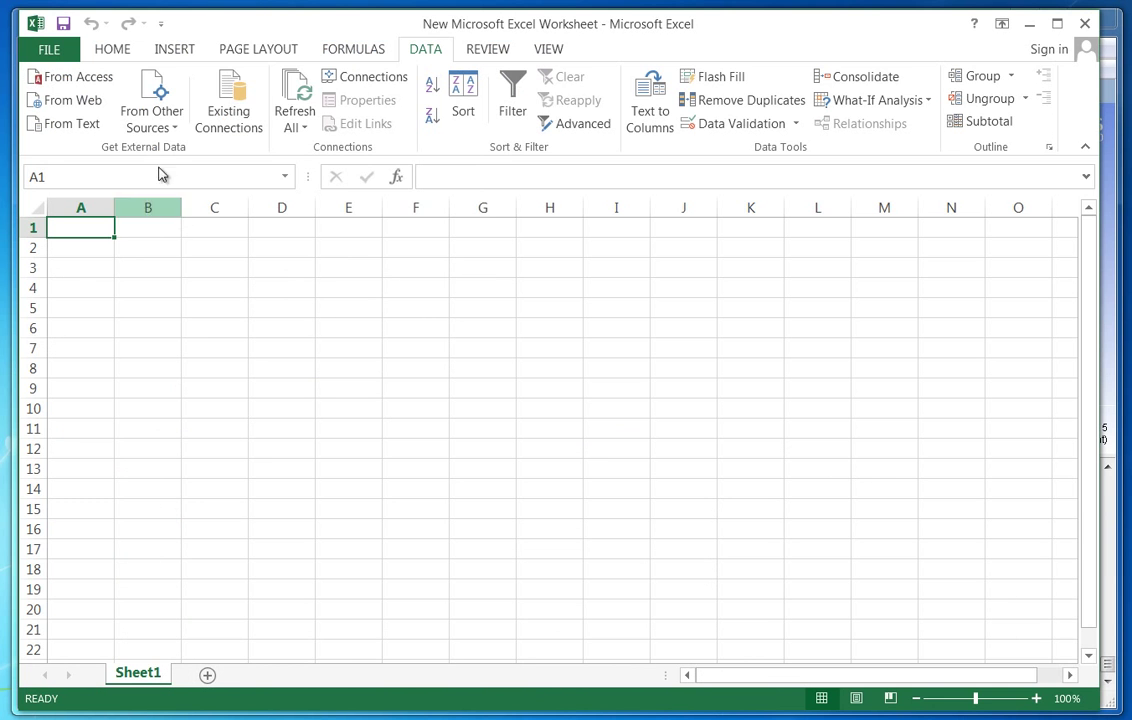
Switch to the blank Excel worksheet and start a text import of the drag file cd-1 from the Webinar input files folder.
click(60, 124)
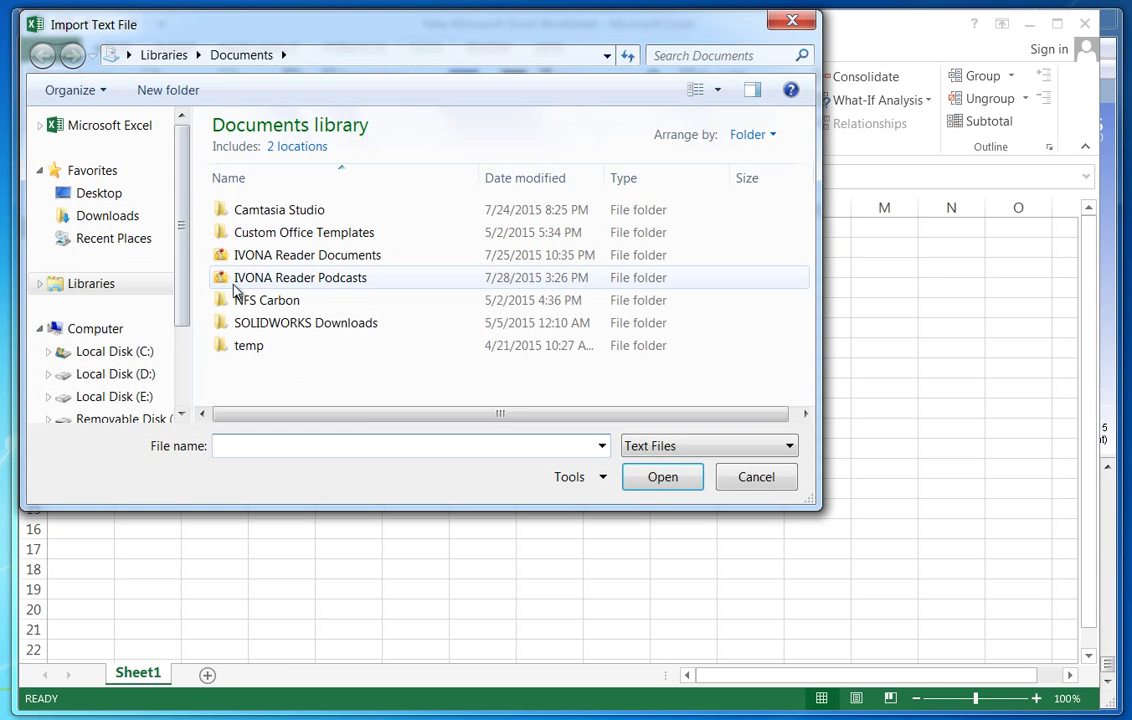
click(140, 374)
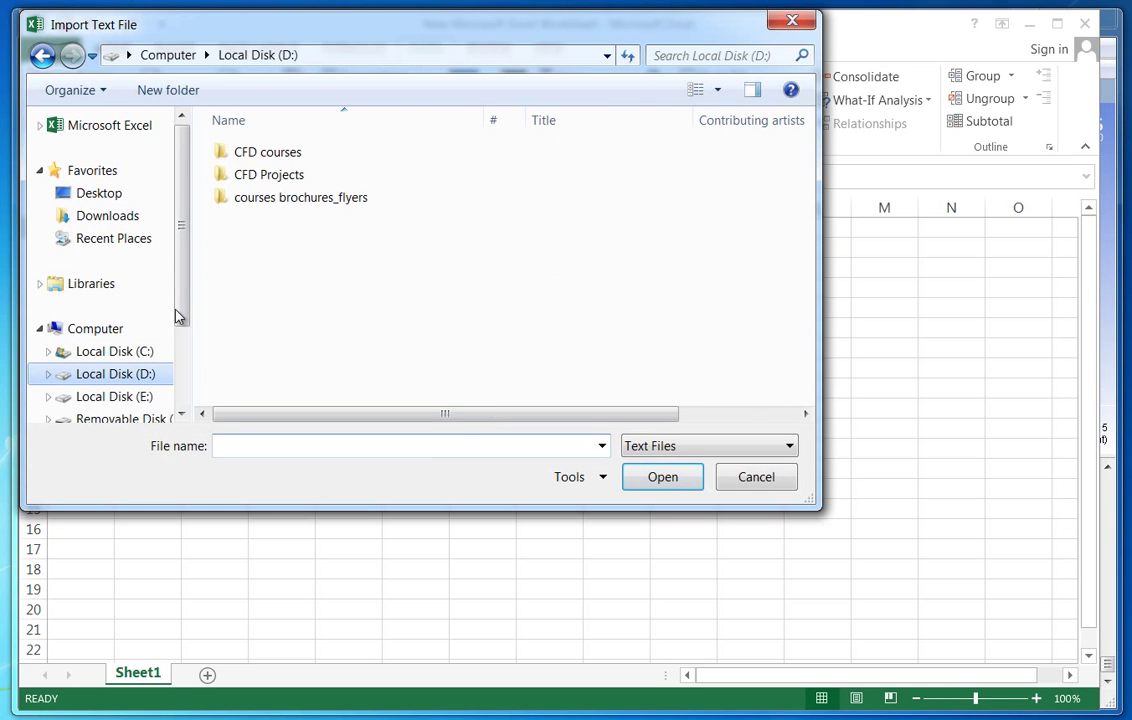
double_click(253, 155)
double_click(253, 155)
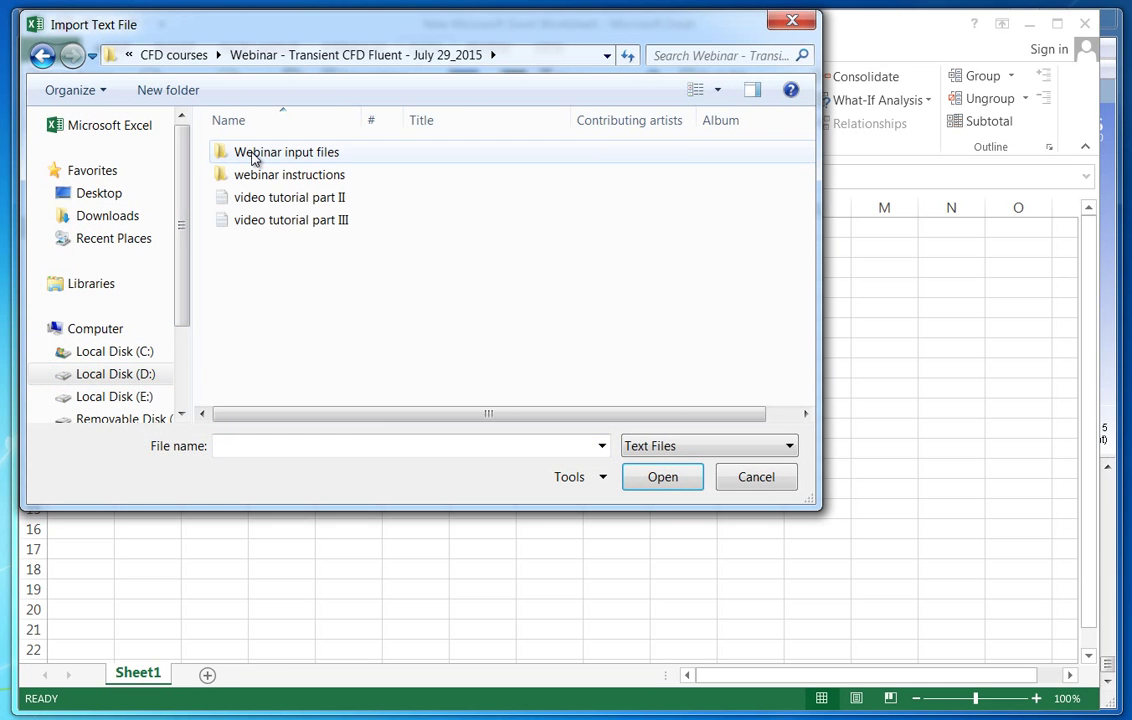
double_click(253, 155)
click(664, 450)
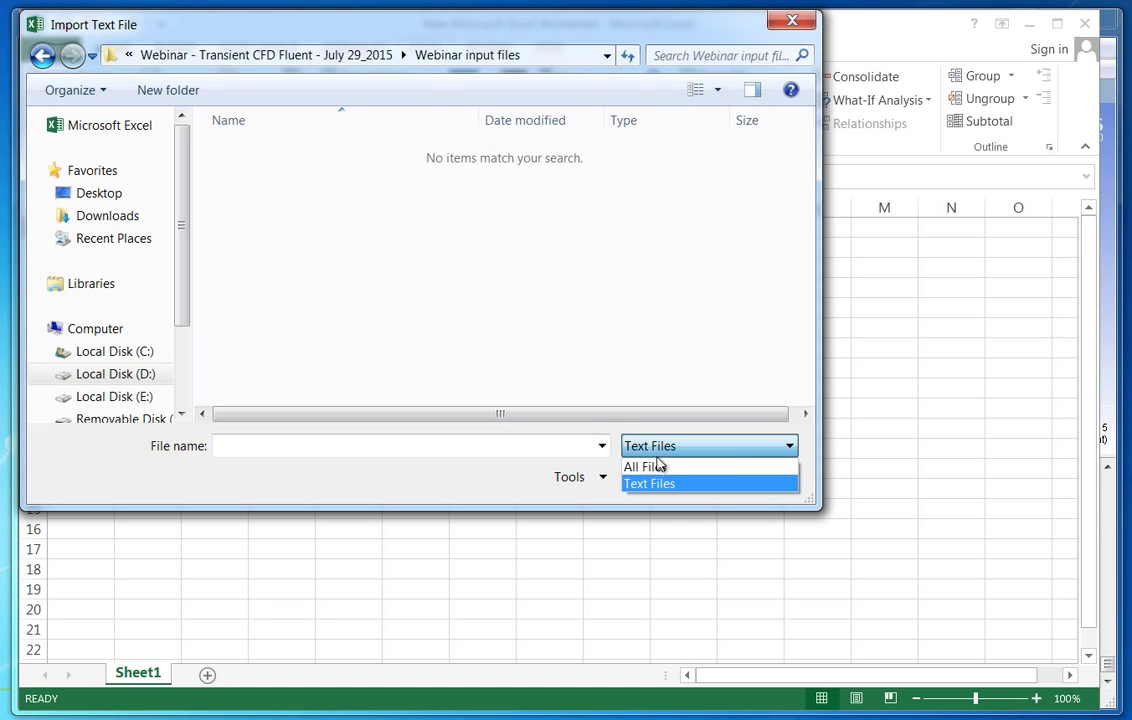
click(657, 466)
double_click(250, 199)
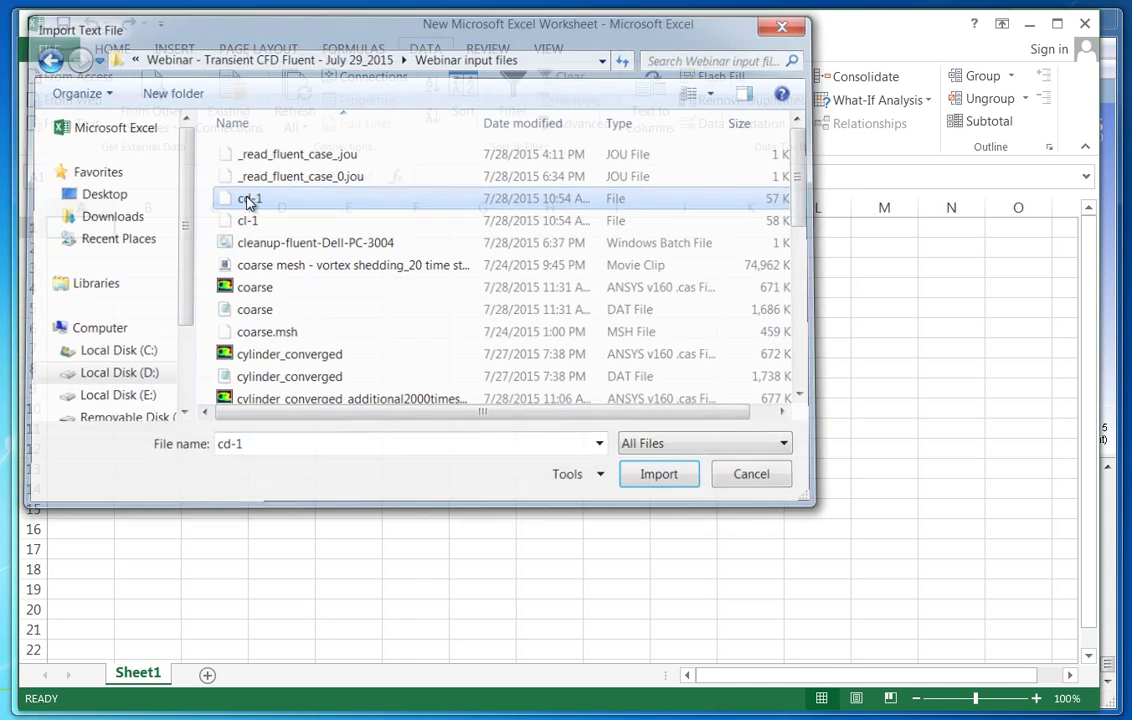
Import the drag data at A1 with tab, semicolon, comma and space delimiters, treating consecutive delimiters as one.
click(612, 486)
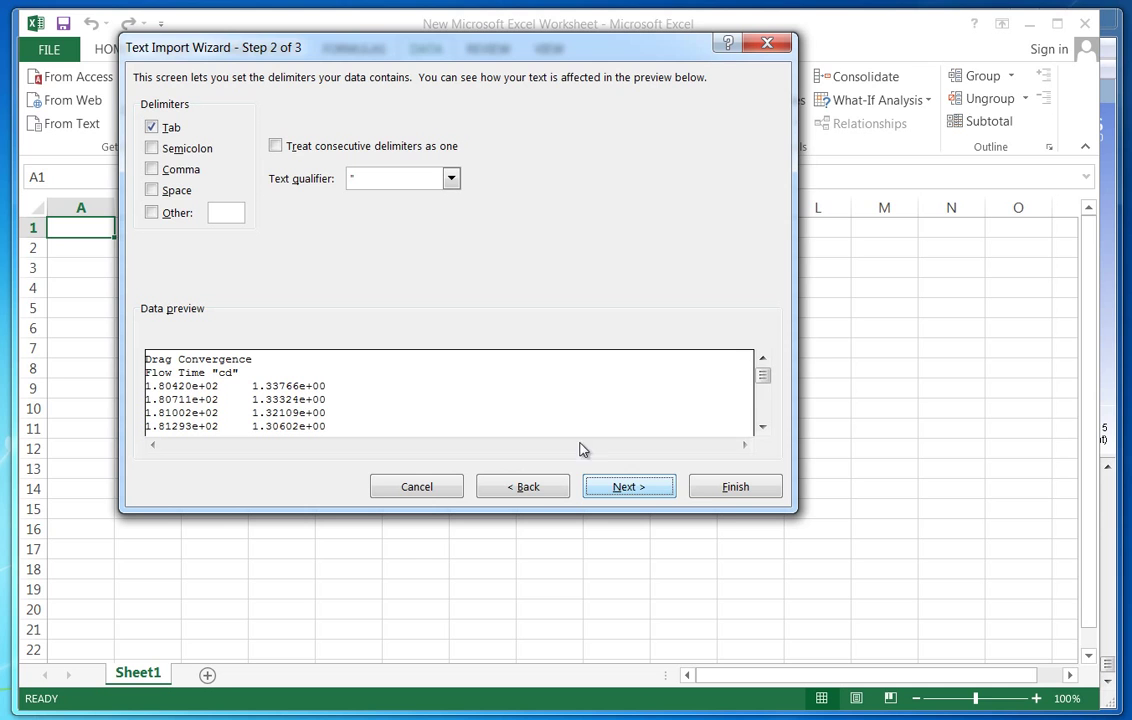
click(151, 148)
click(151, 169)
click(151, 190)
click(275, 146)
click(735, 486)
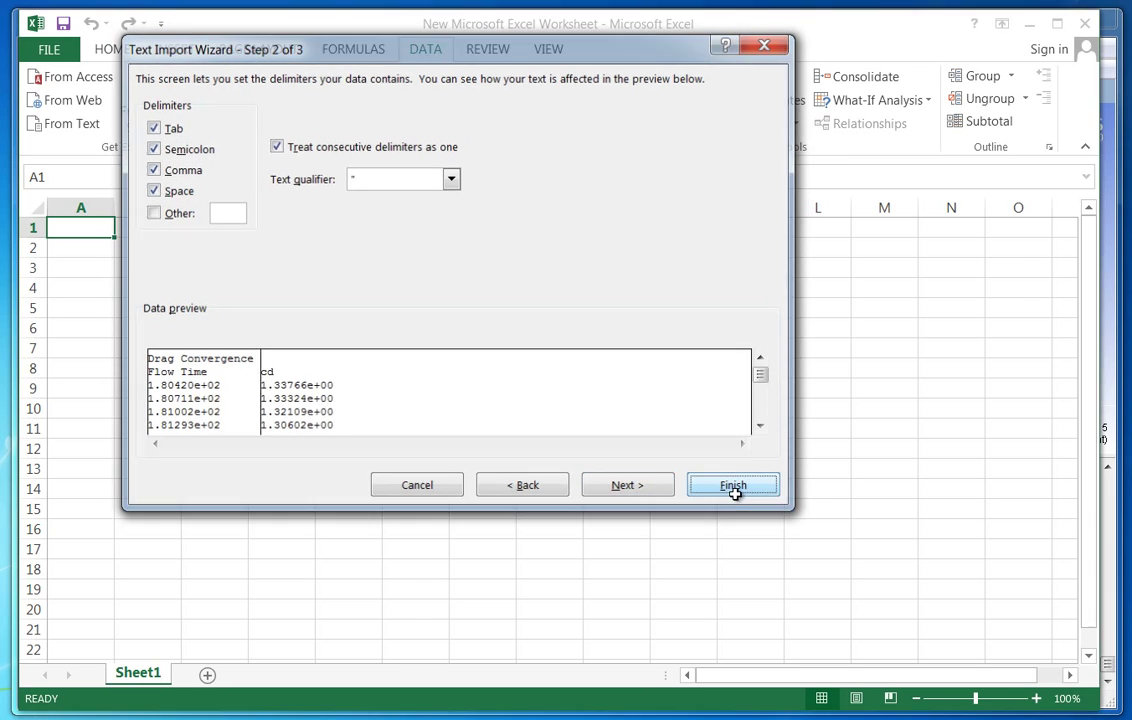
click(458, 393)
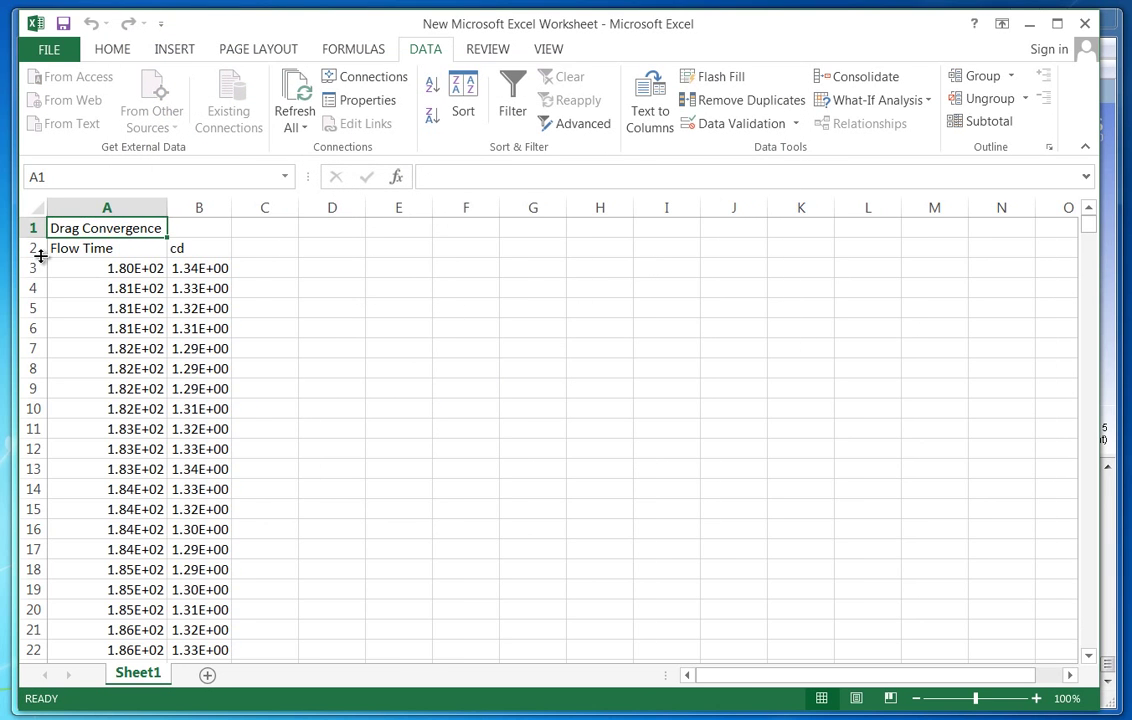
Delete the two header rows (Drag Convergence and Flow Time/cd) above the imported data.
drag(36, 250, 27, 228)
right_click(27, 226)
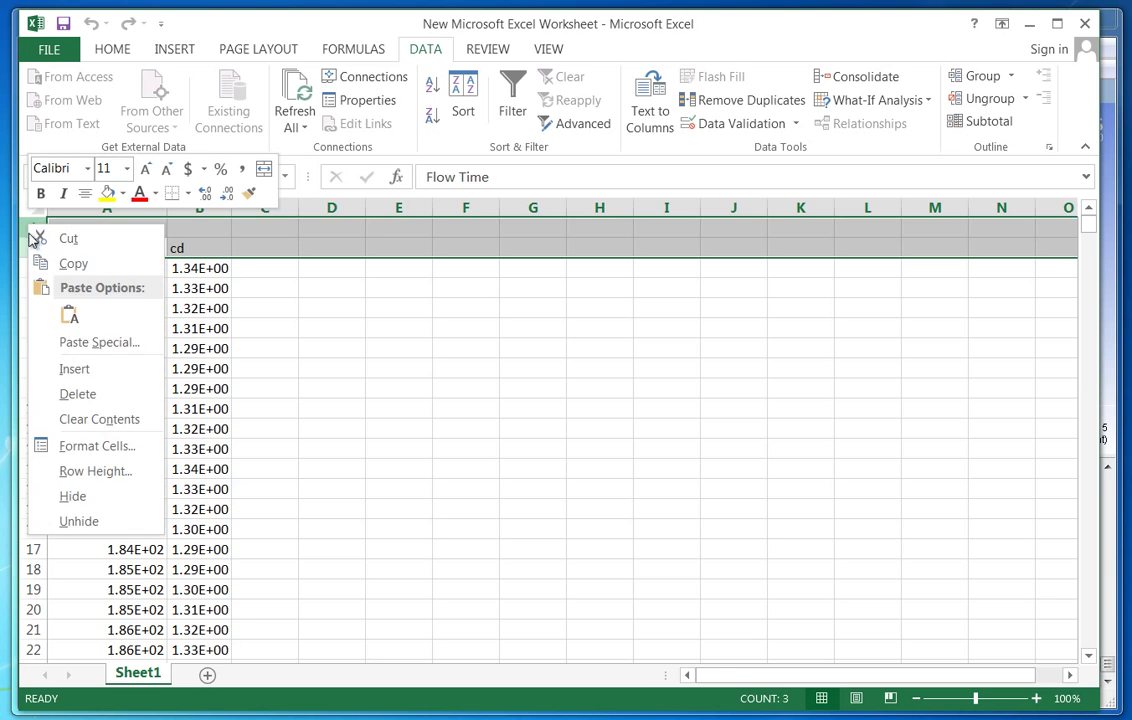
click(78, 395)
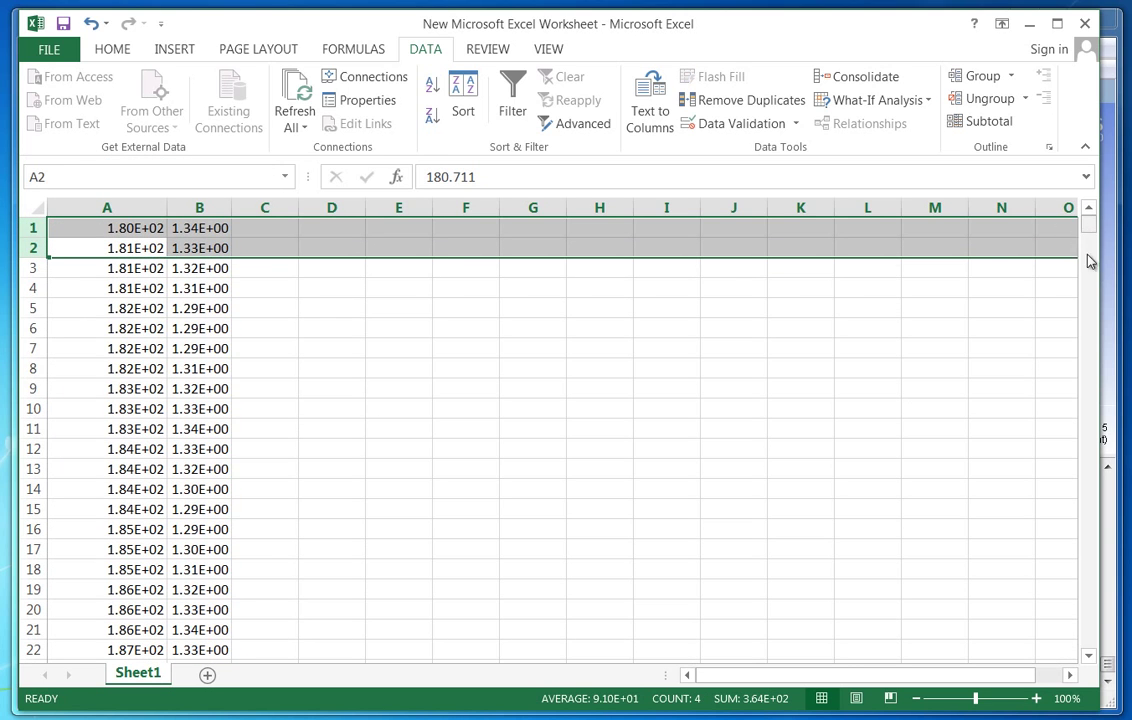
Enter =AVERAGE(B1:B2002) in cell B2003, directly below the drag data.
drag(1089, 226, 1100, 662)
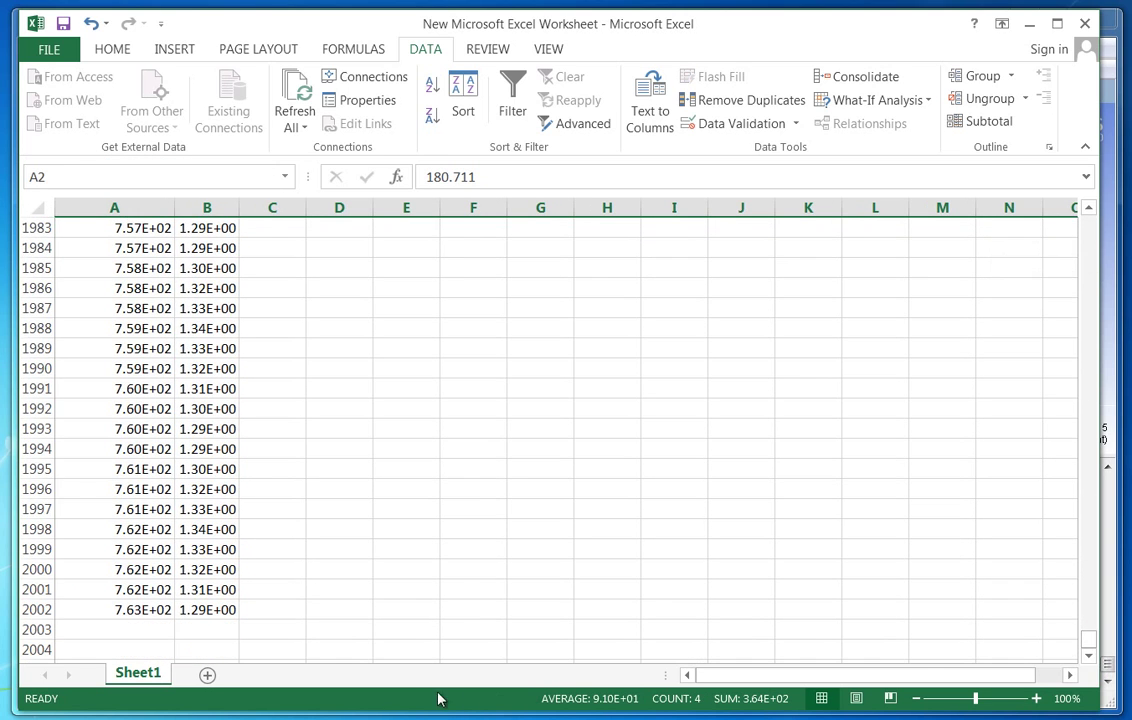
click(214, 625)
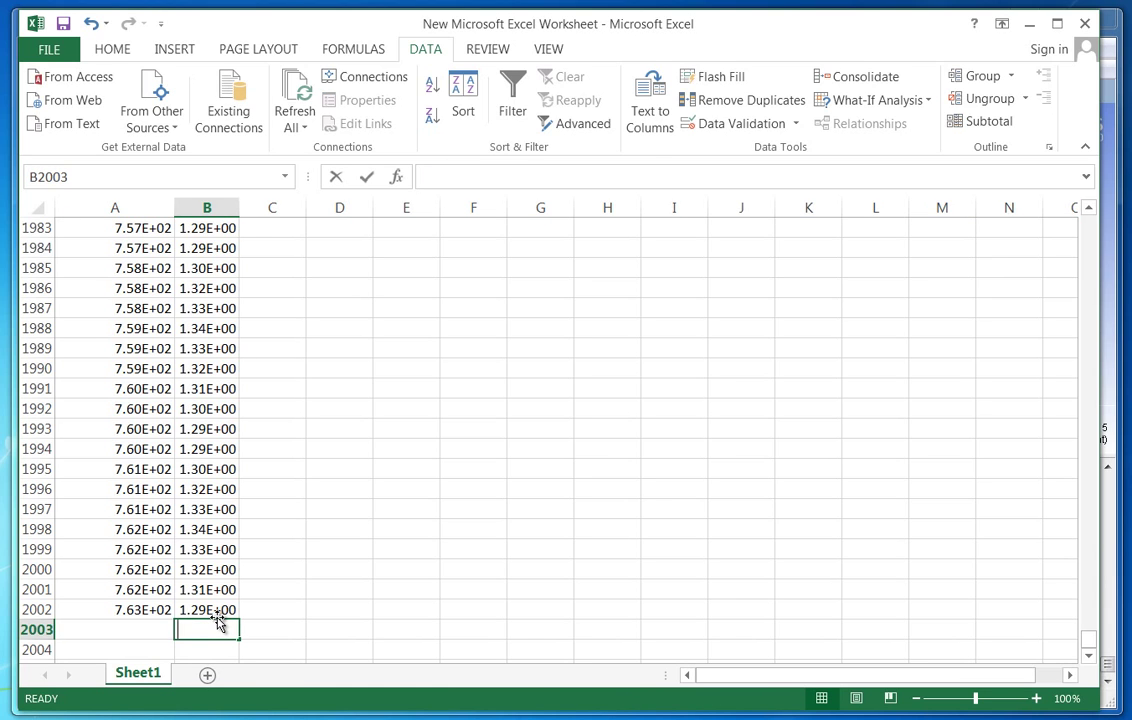
text(=average)
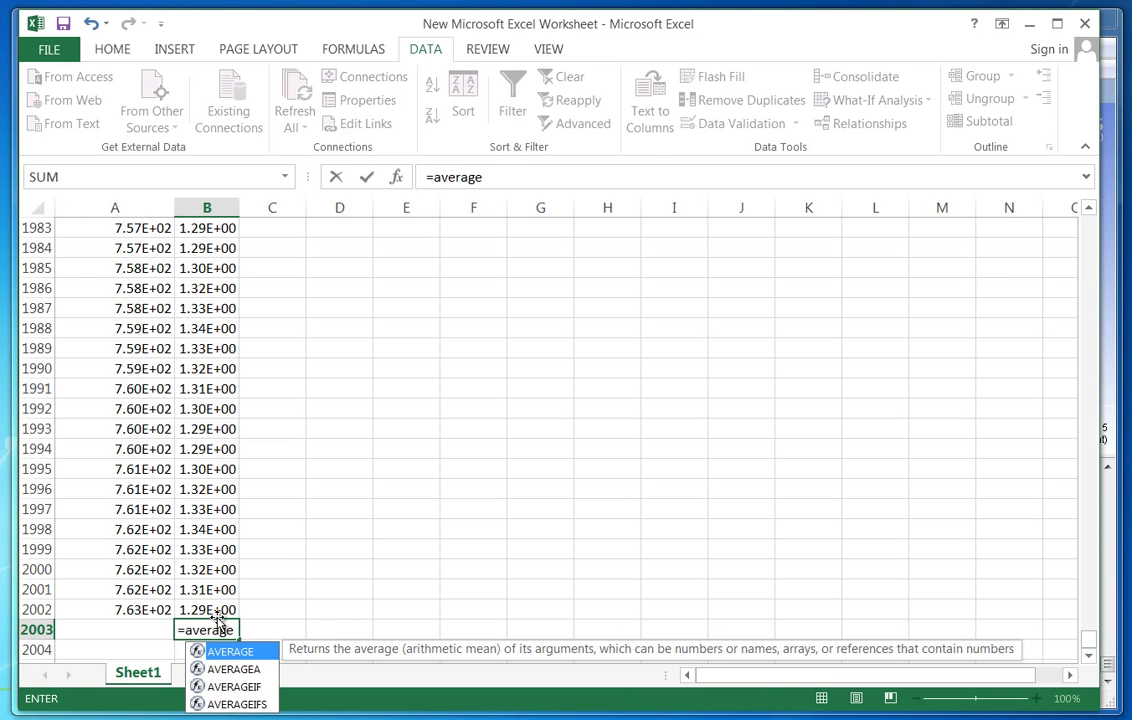
text((B)
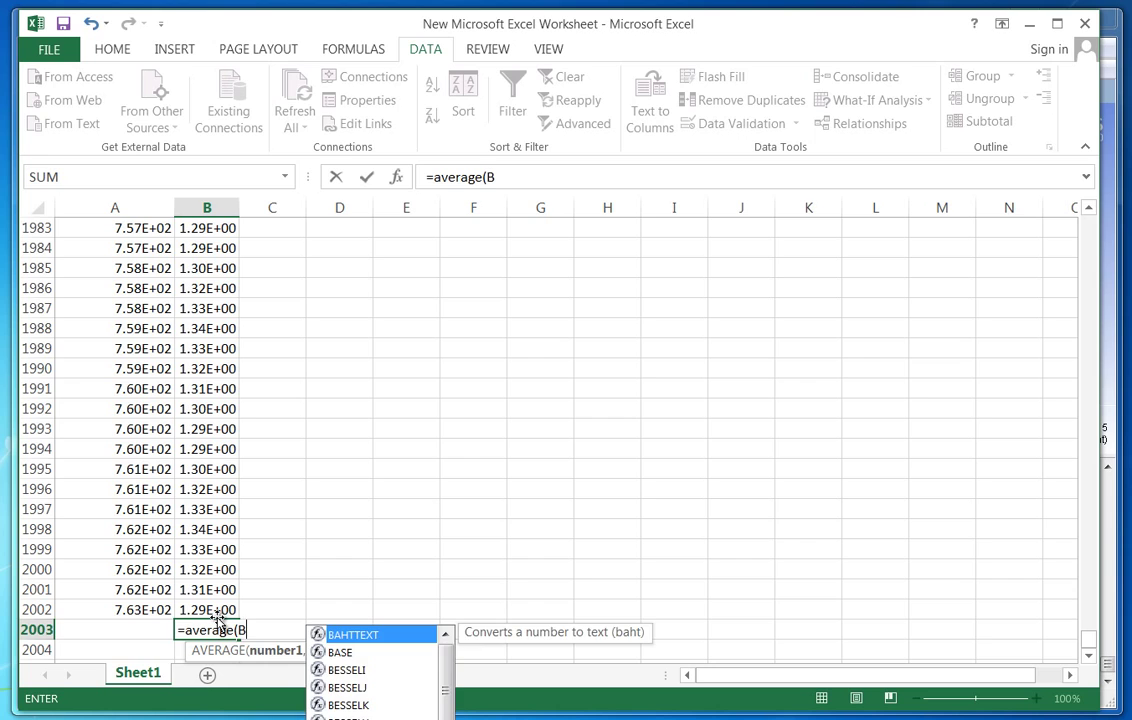
text(1:)
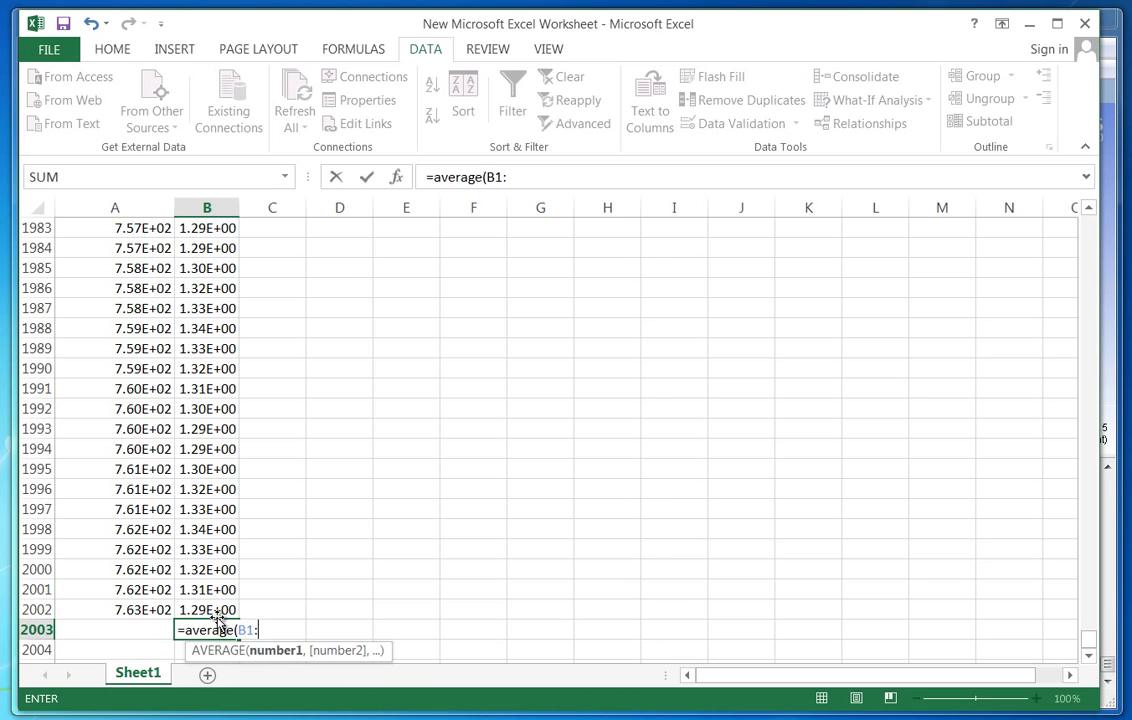
text(B2002))
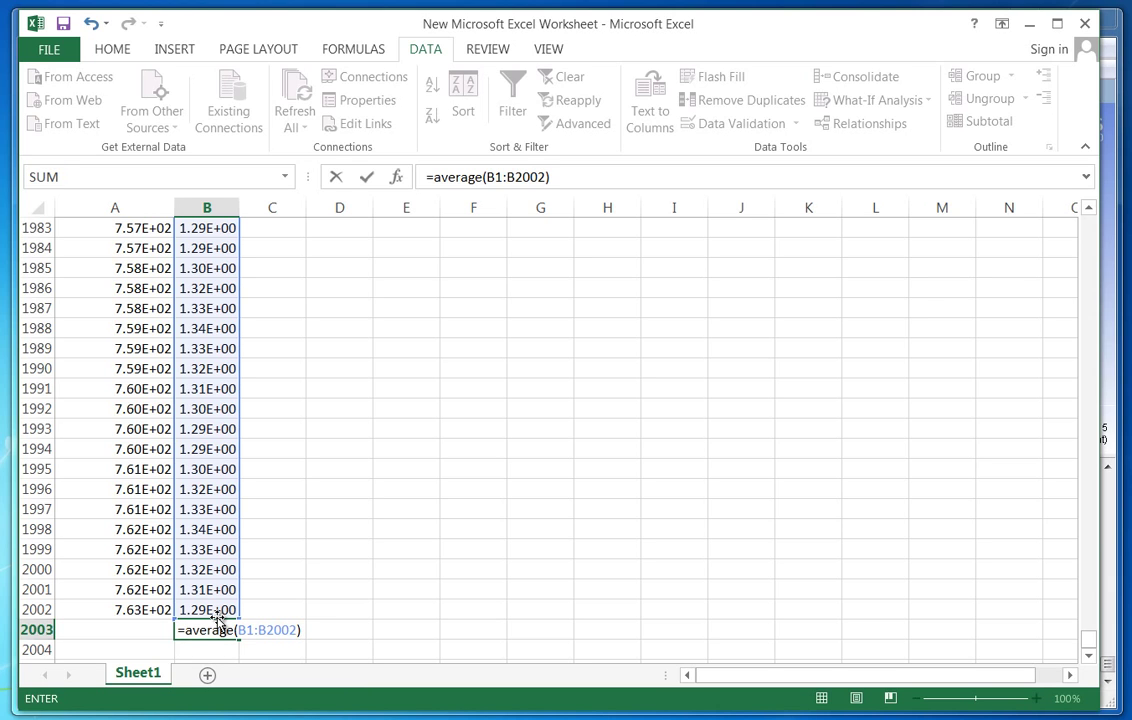
key(Return)
Format the average in B2003 as a Number with 4 decimal places and enlarge the sheet to read it.
click(213, 628)
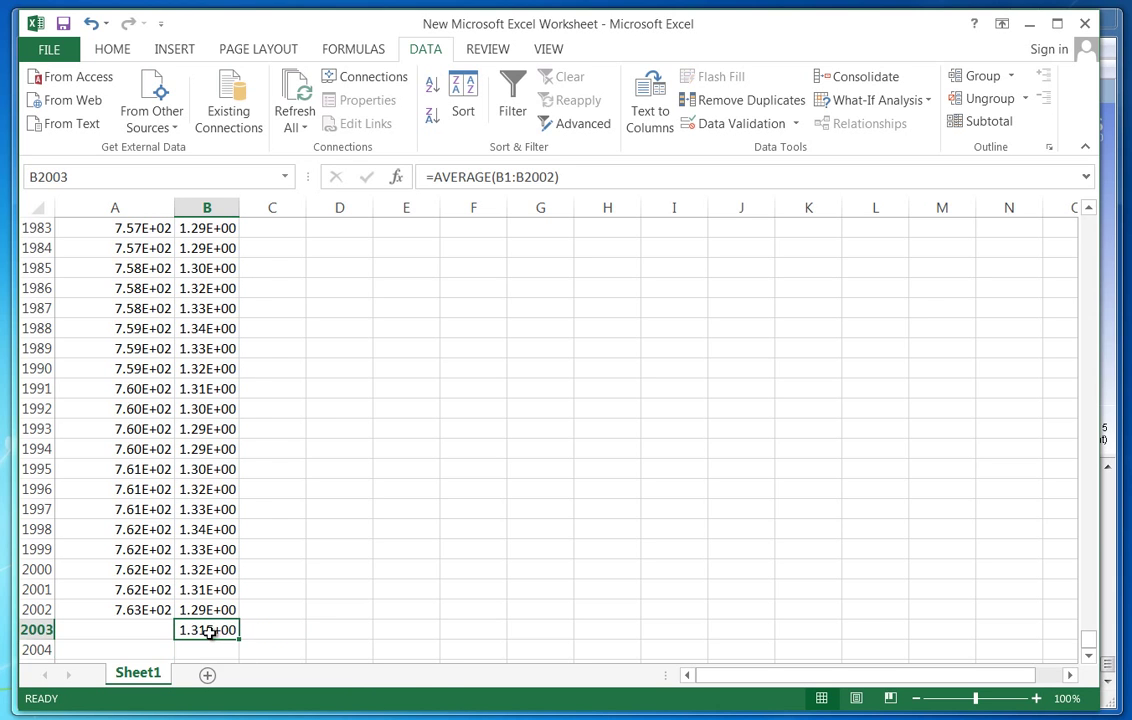
right_click(210, 630)
click(258, 544)
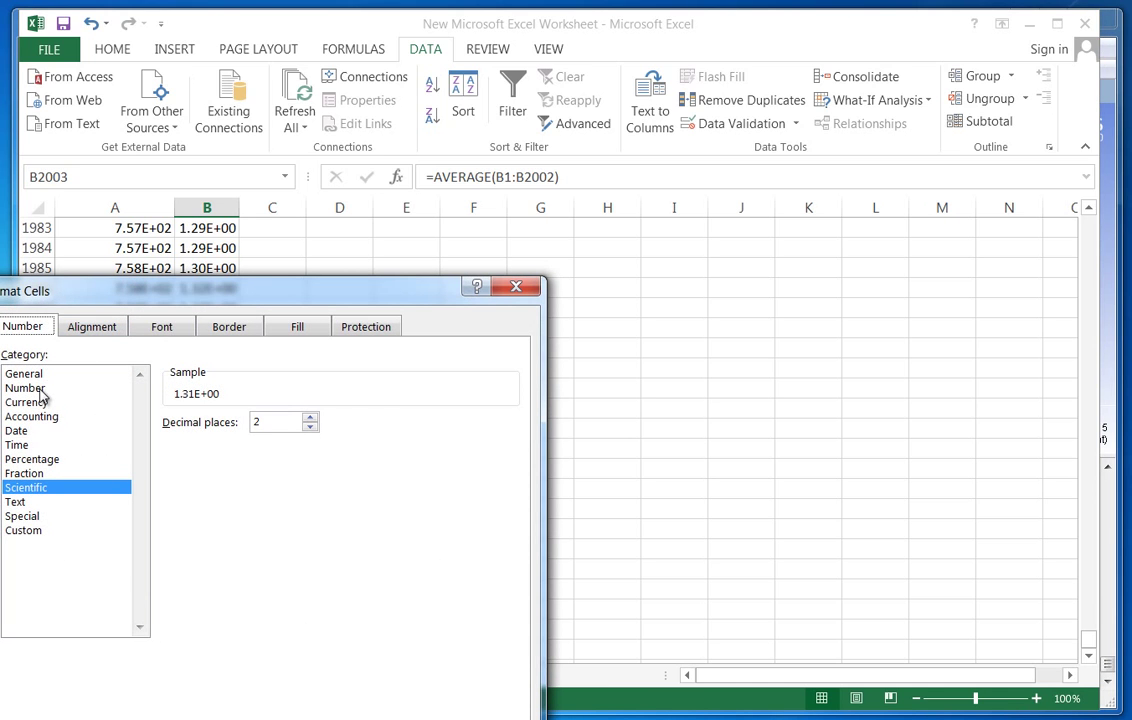
click(28, 388)
click(310, 418)
click(310, 418)
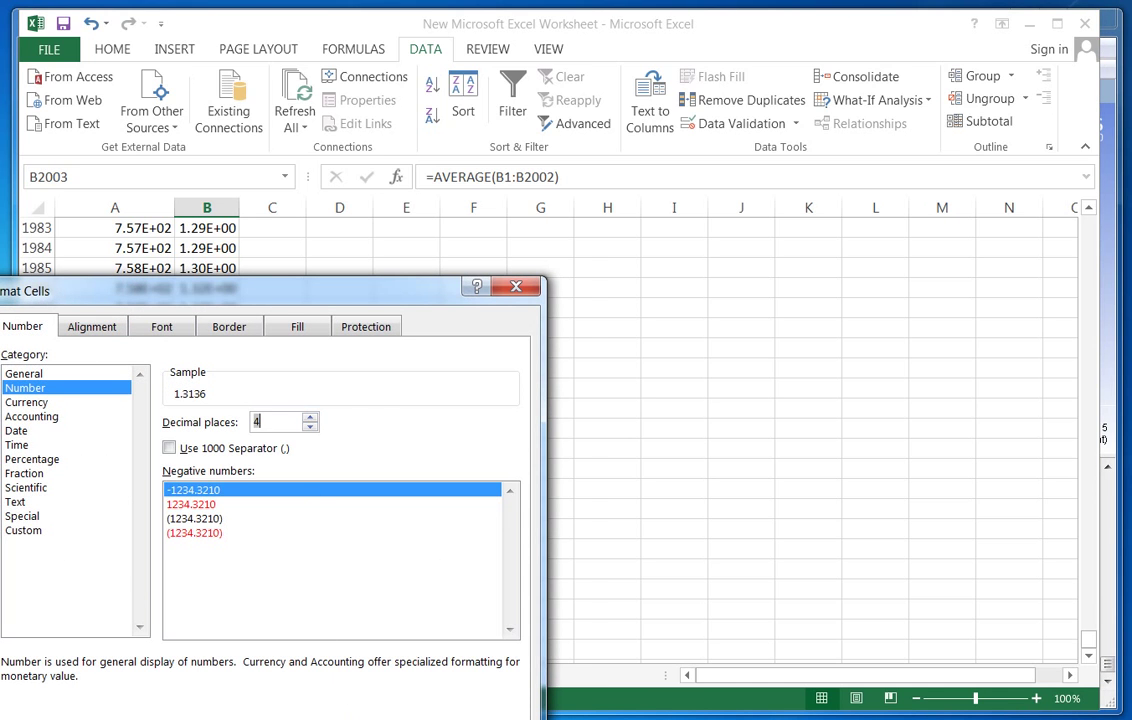
key(Return)
scroll(383, 543, down, 1)
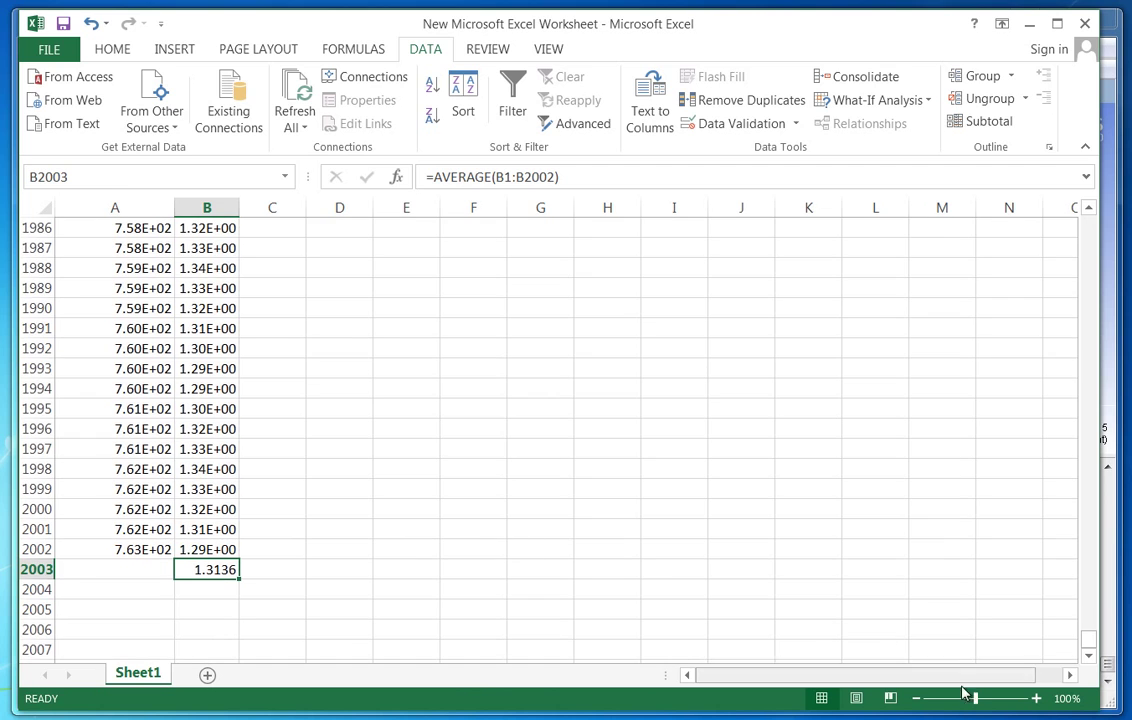
drag(975, 698, 993, 698)
scroll(701, 585, down, 1)
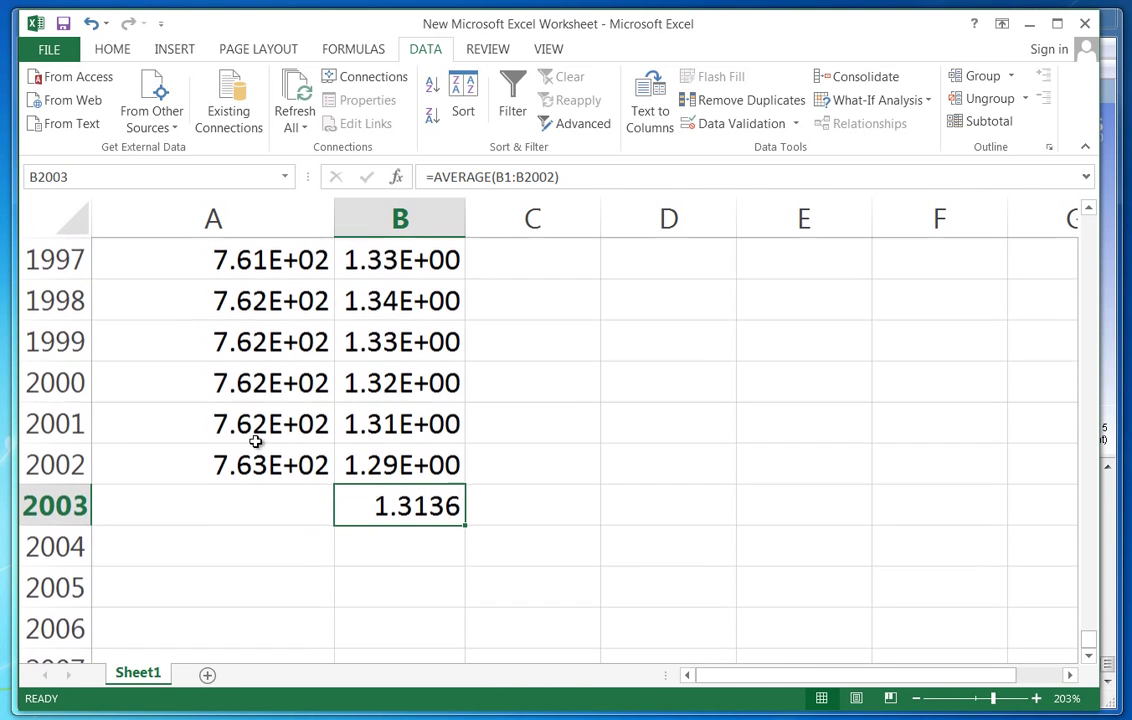
drag(993, 698, 1004, 698)
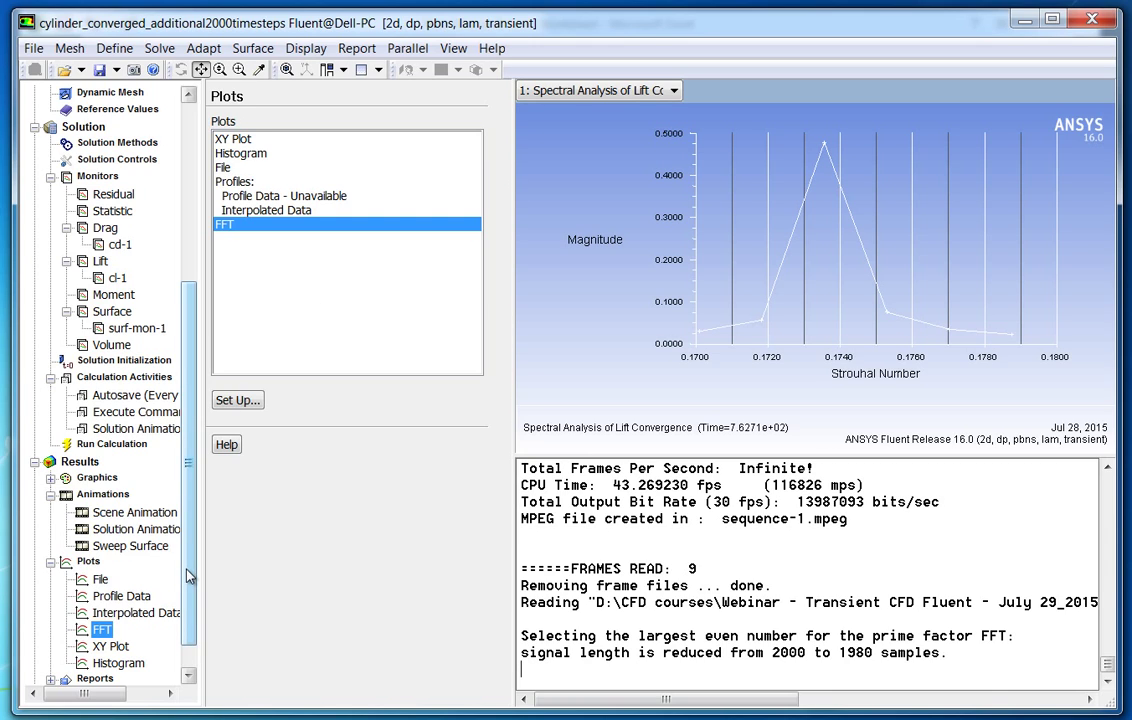
In the Fluent window, display the filled vorticity magnitude contours with the range 0 to 1.
scroll(188, 570, down, 1)
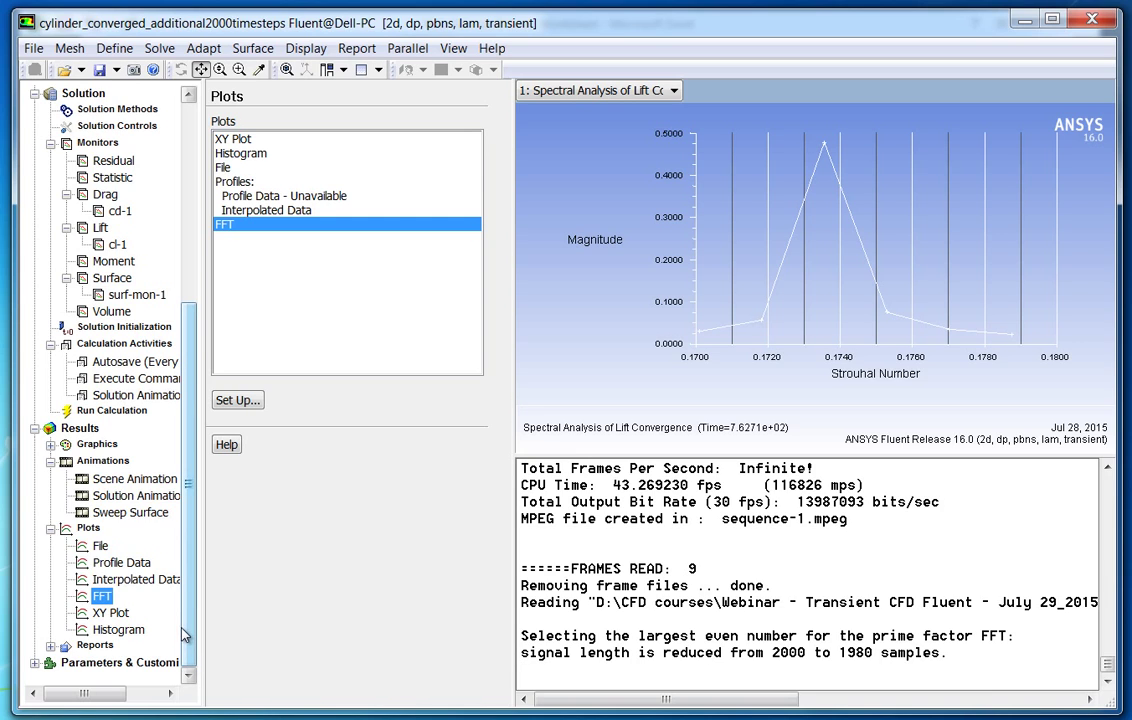
click(88, 431)
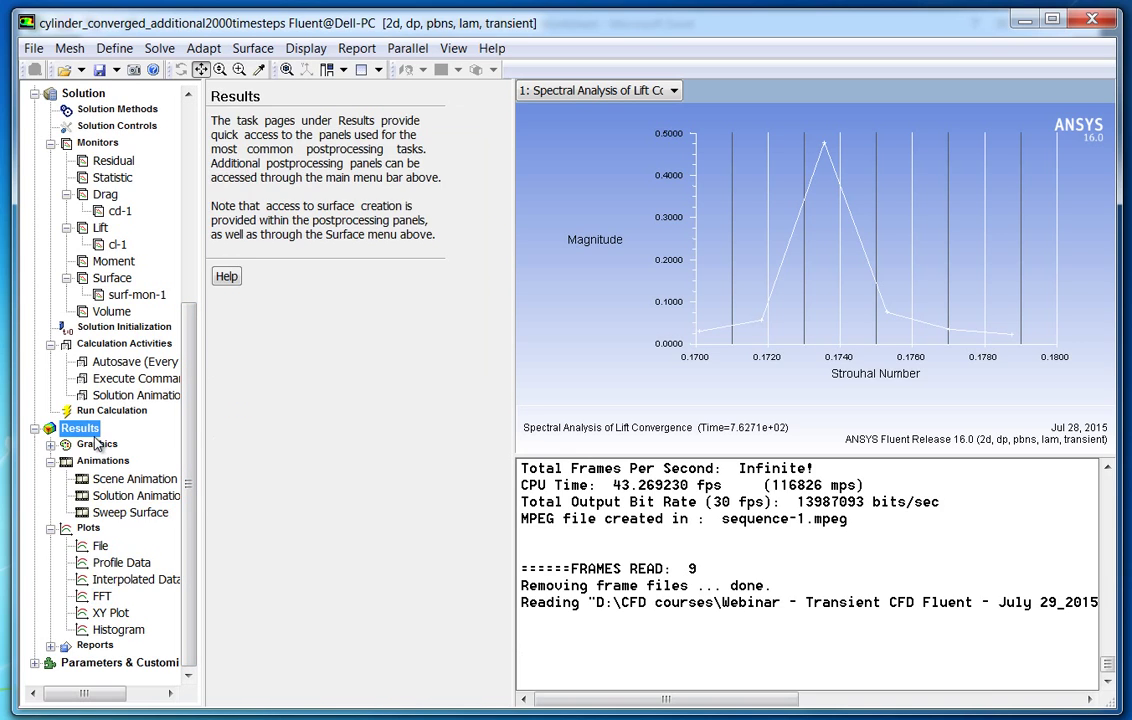
click(97, 444)
double_click(252, 155)
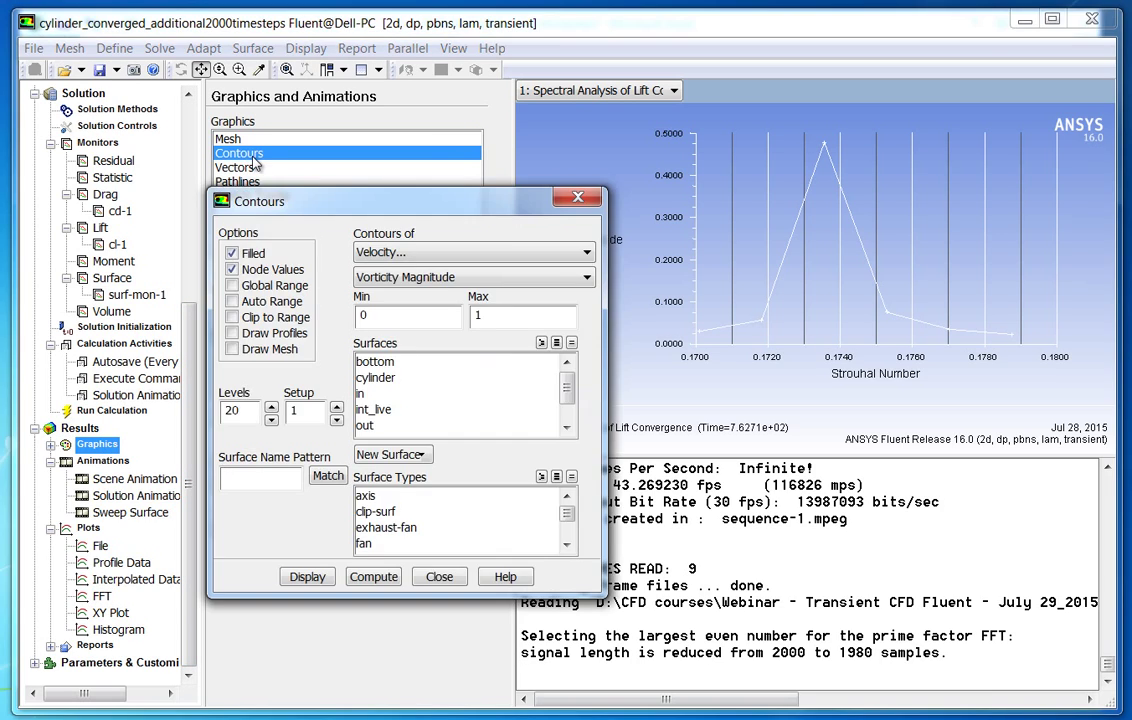
click(307, 576)
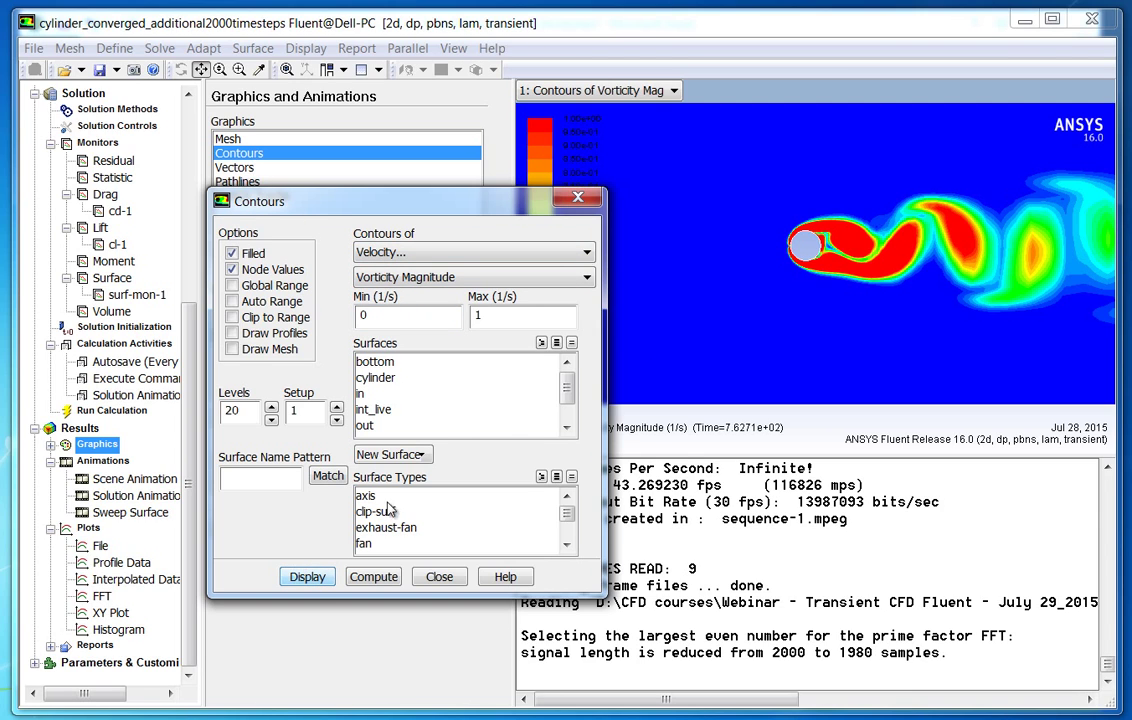
Enable Global Range and Auto Range for the contours and redisplay the vorticity magnitude.
click(258, 285)
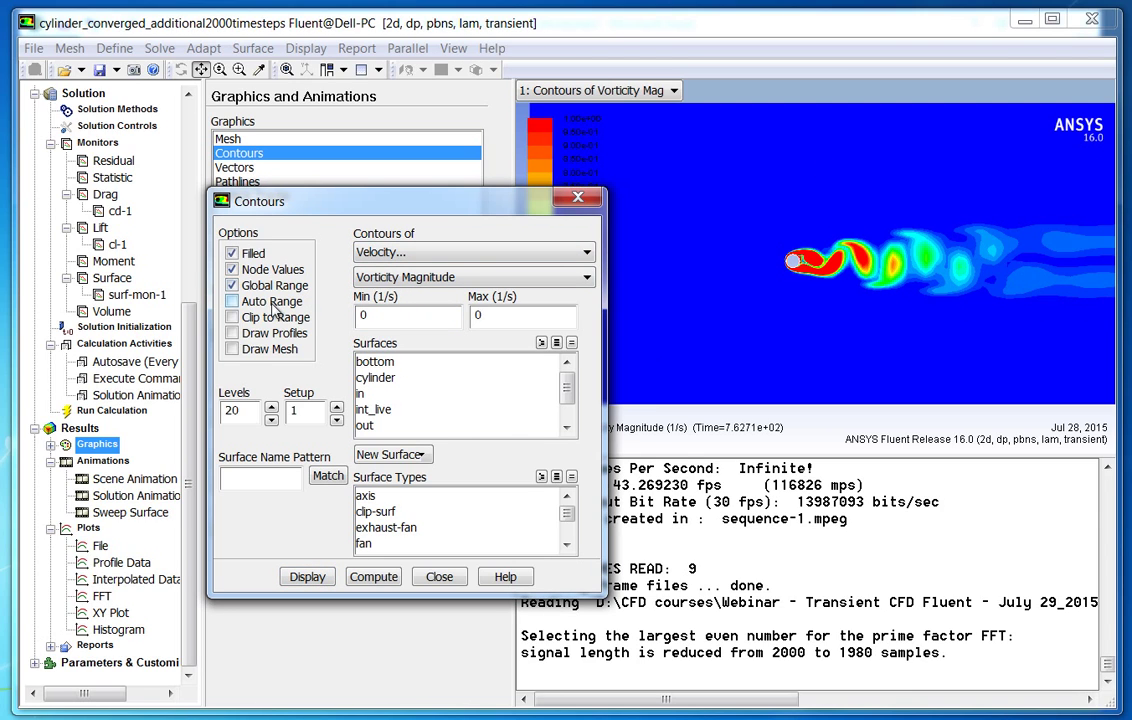
click(272, 302)
click(307, 576)
Display the velocity magnitude contours, then redisplay them with 100 levels.
click(400, 277)
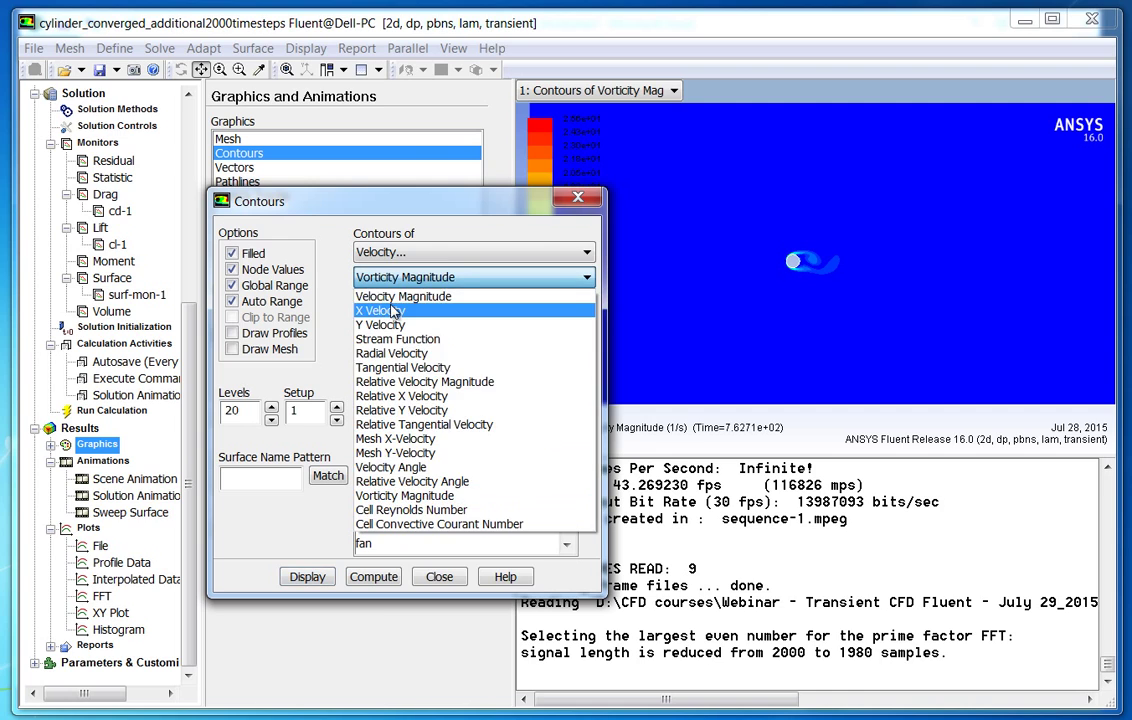
click(396, 296)
click(307, 576)
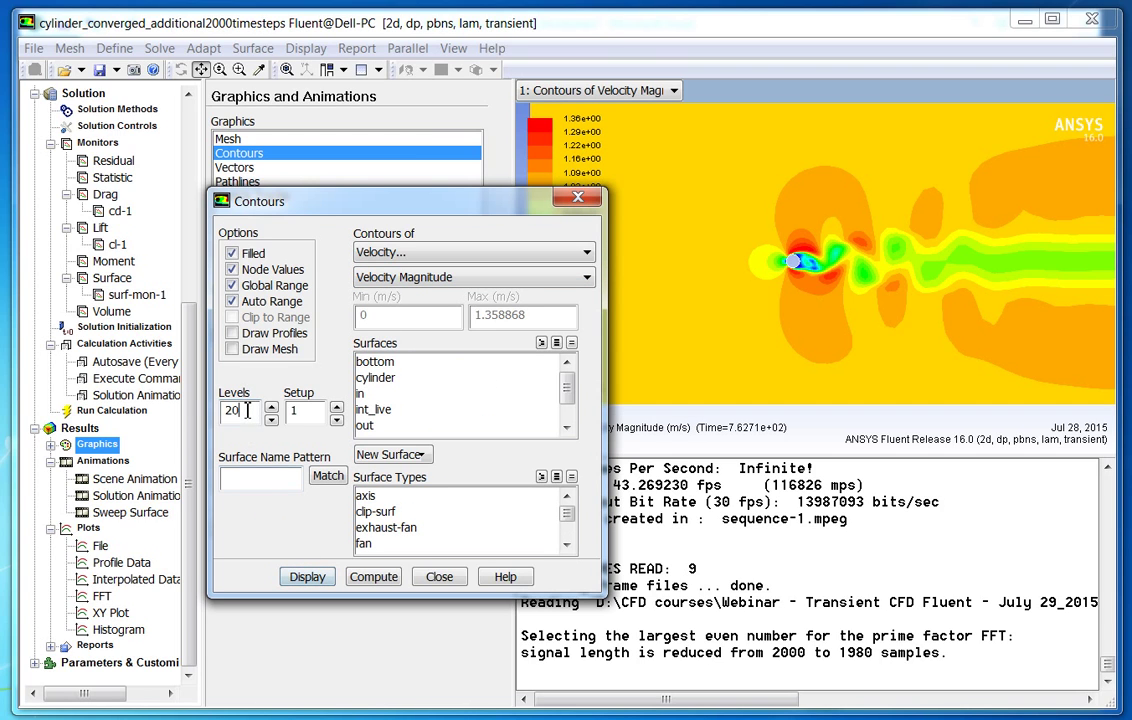
double_click(246, 410)
text(100)
click(305, 577)
Set the contour levels to 30, redisplay the velocity magnitude and inspect the cylinder wake.
double_click(240, 411)
text(30)
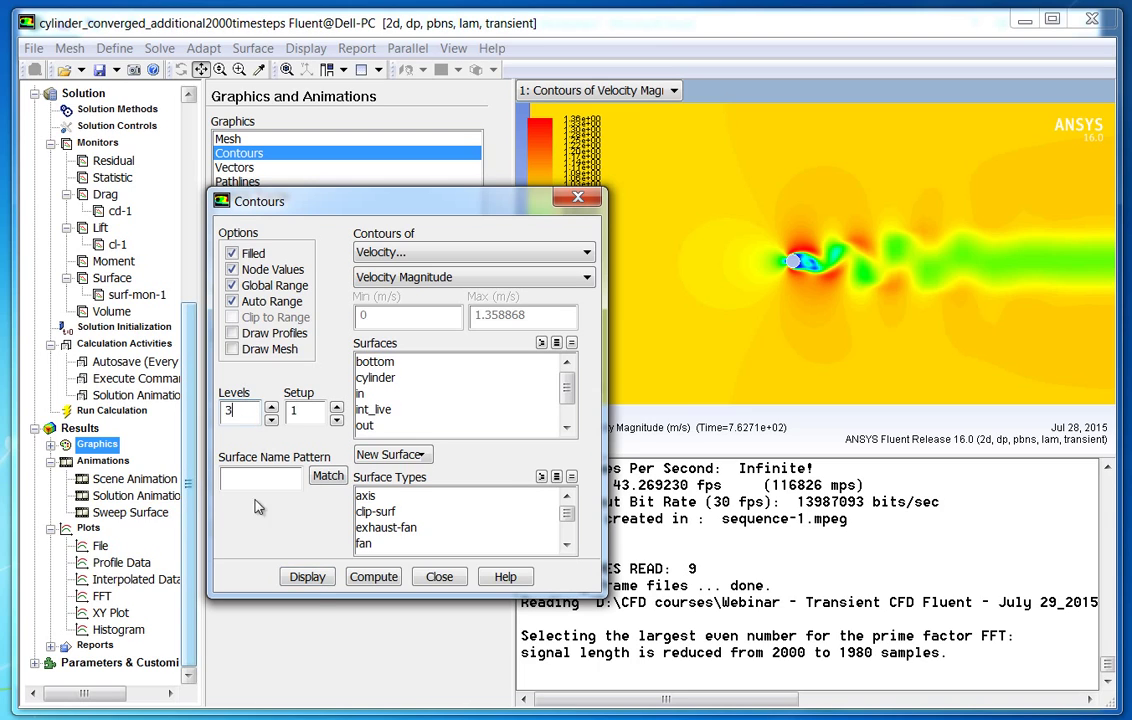
click(307, 576)
drag(822, 277, 696, 185)
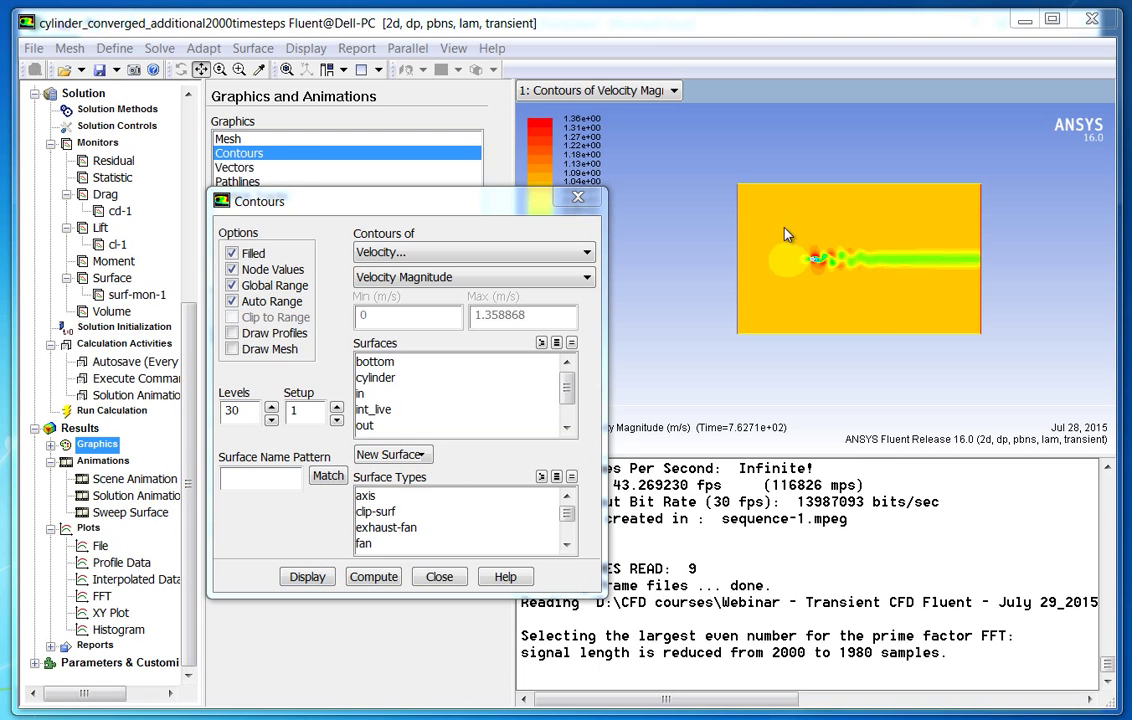
drag(792, 263, 648, 277)
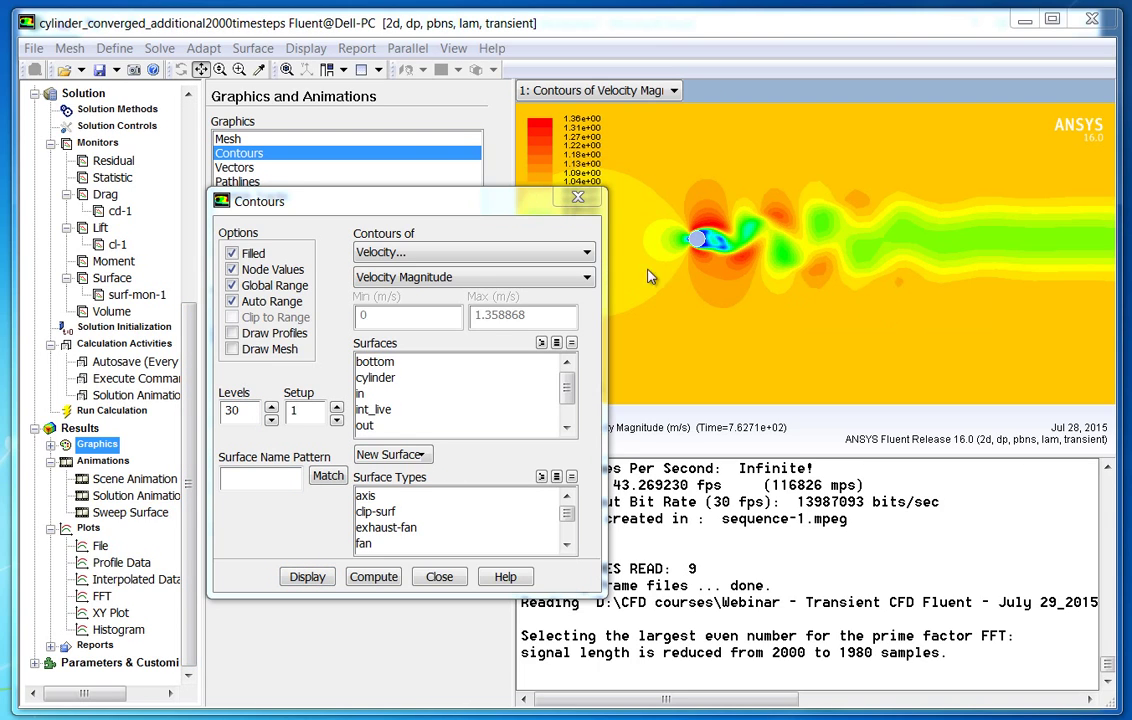
Display the static pressure contours and examine the whole domain.
click(430, 256)
click(400, 268)
click(303, 576)
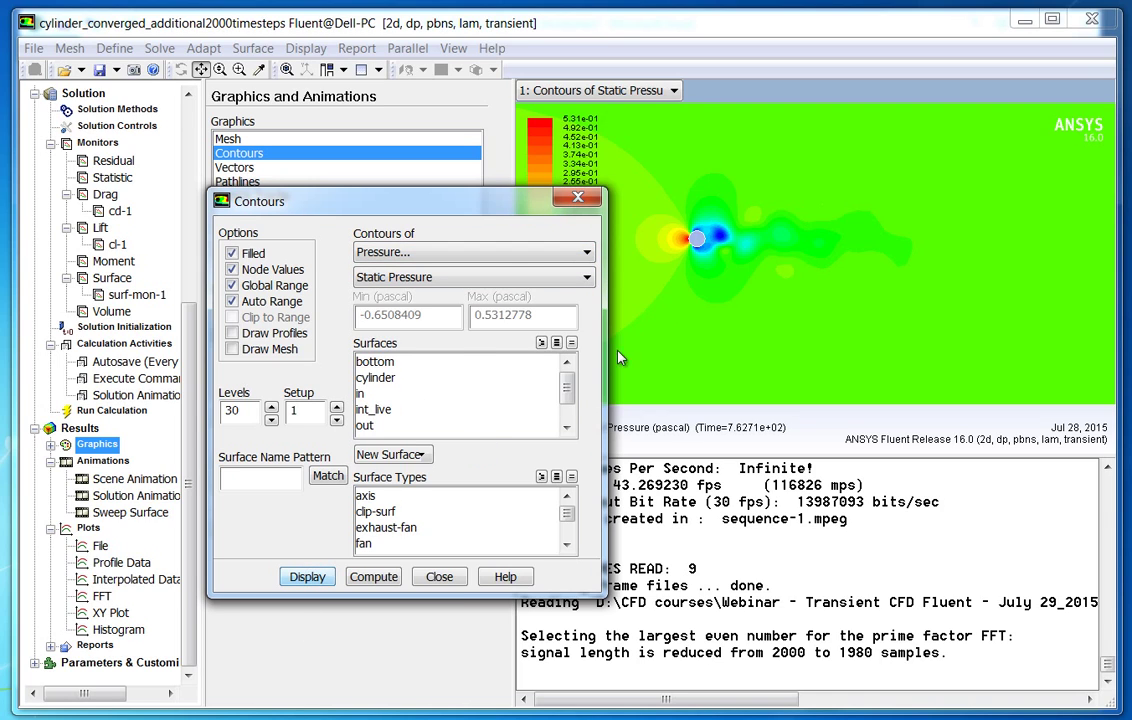
drag(684, 199, 637, 167)
Redisplay the velocity magnitude contours, inspect the flow around the cylinder and close the contour settings.
click(450, 254)
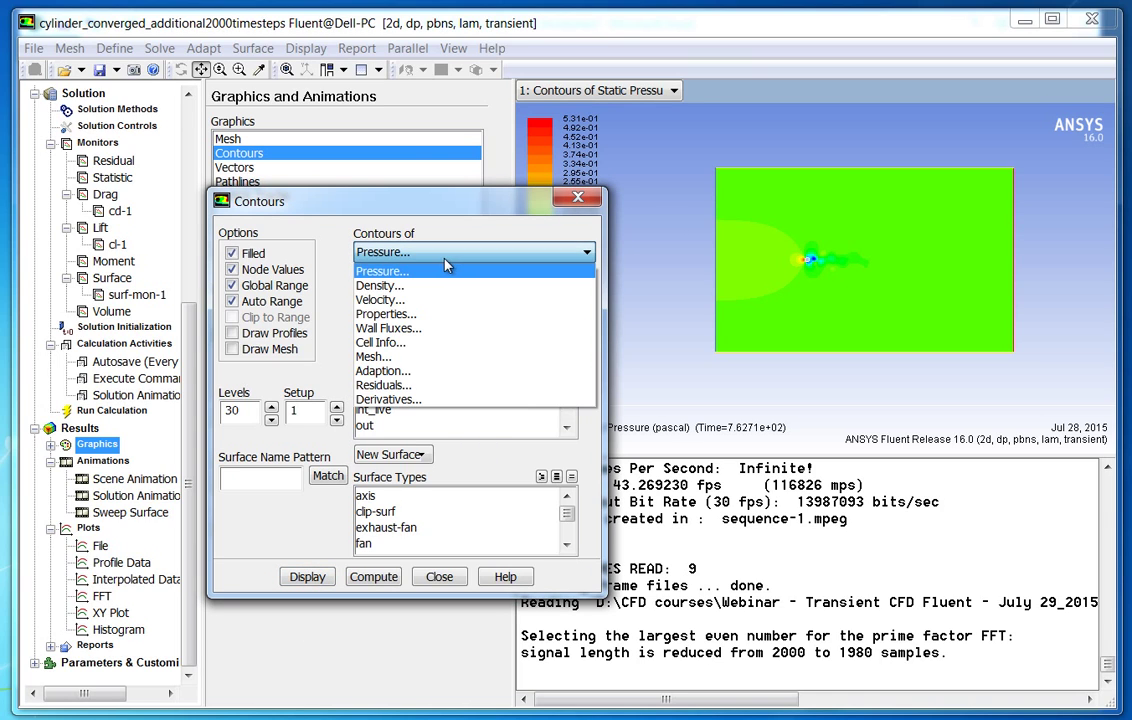
click(399, 317)
click(362, 250)
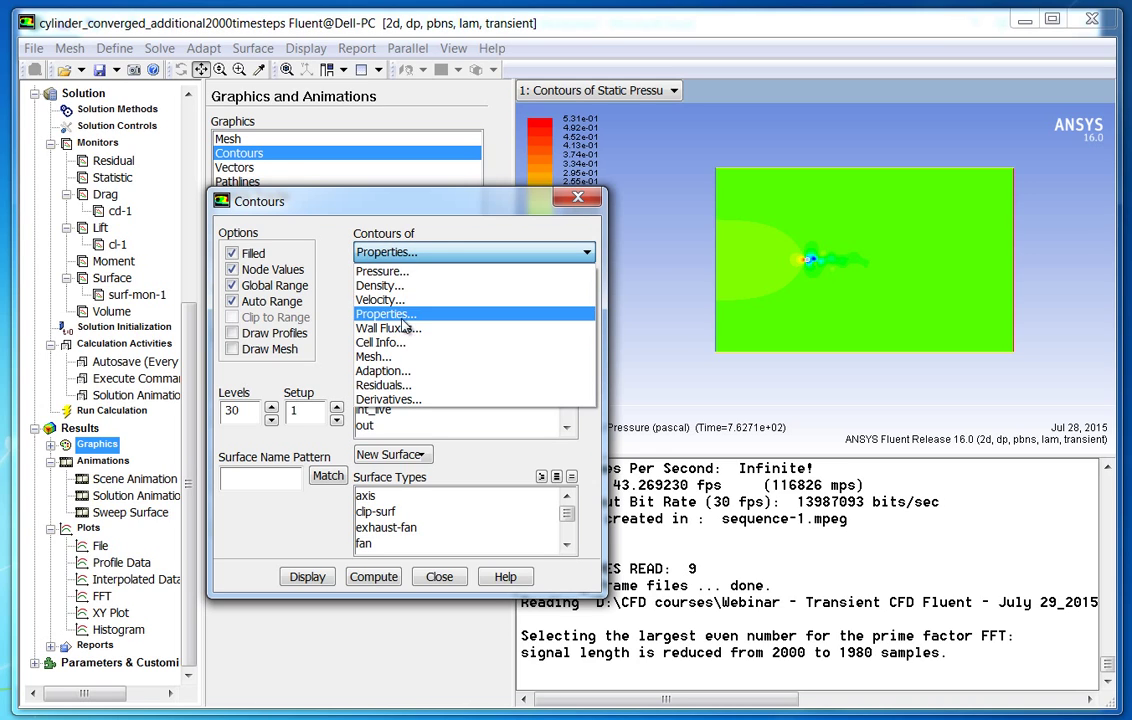
click(400, 299)
click(307, 577)
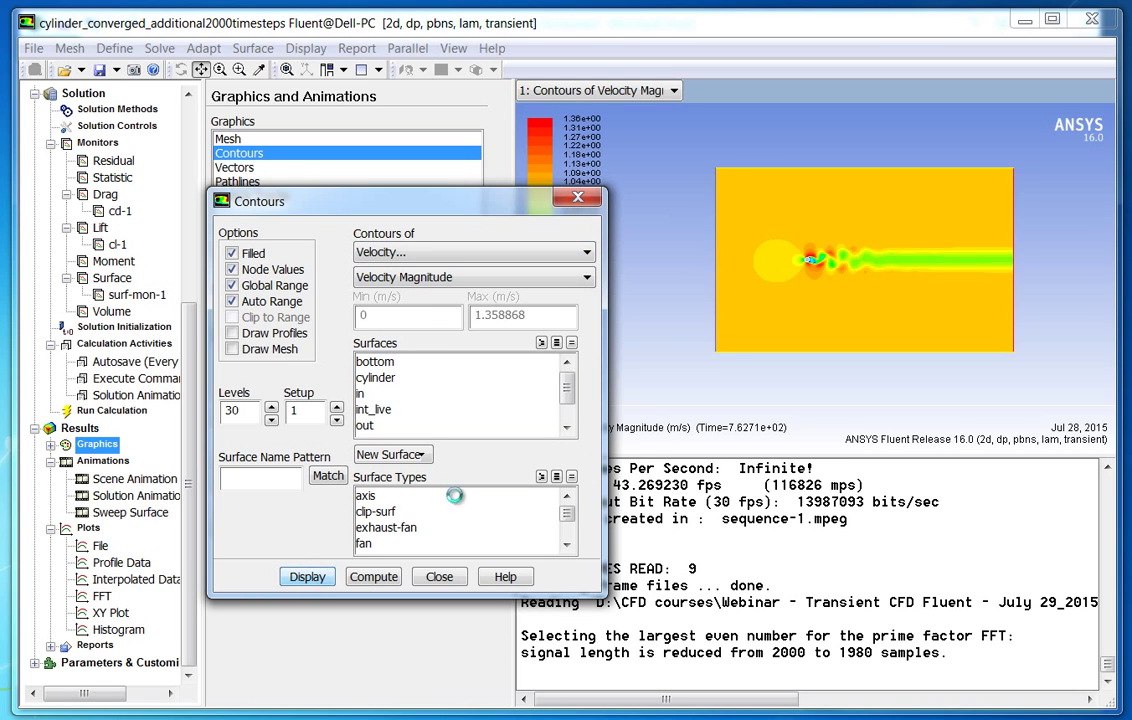
scroll(771, 256, up, 3)
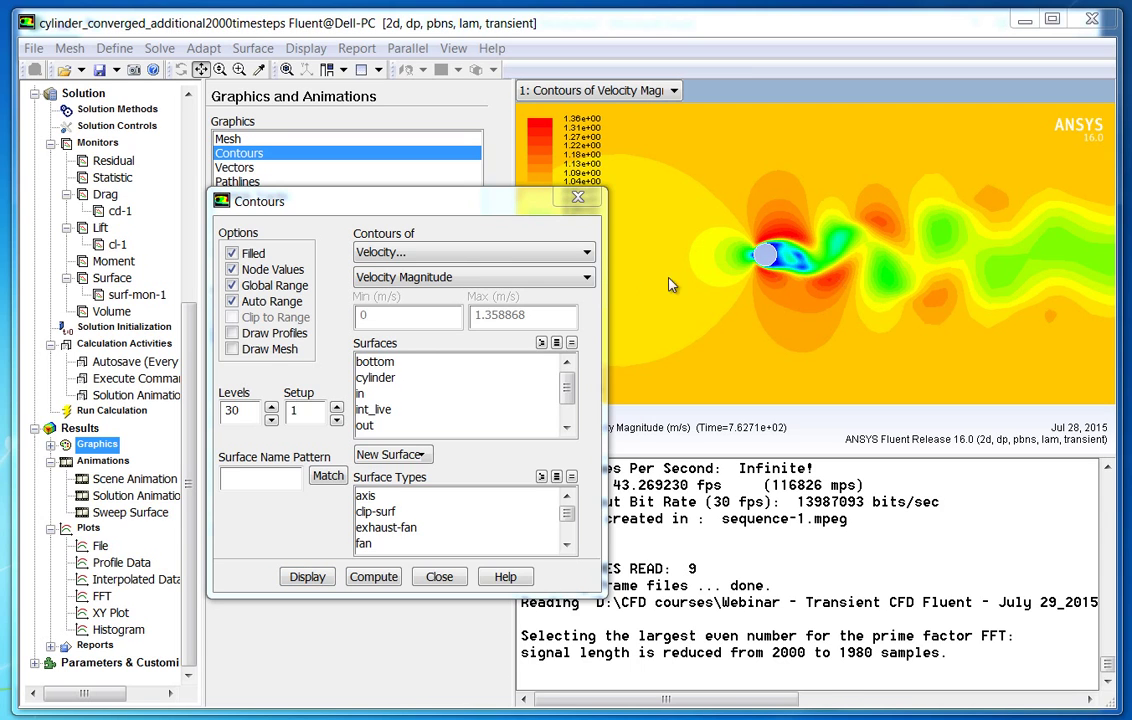
click(578, 197)
Display velocity vectors coloured by velocity magnitude and examine them around the cylinder.
click(250, 169)
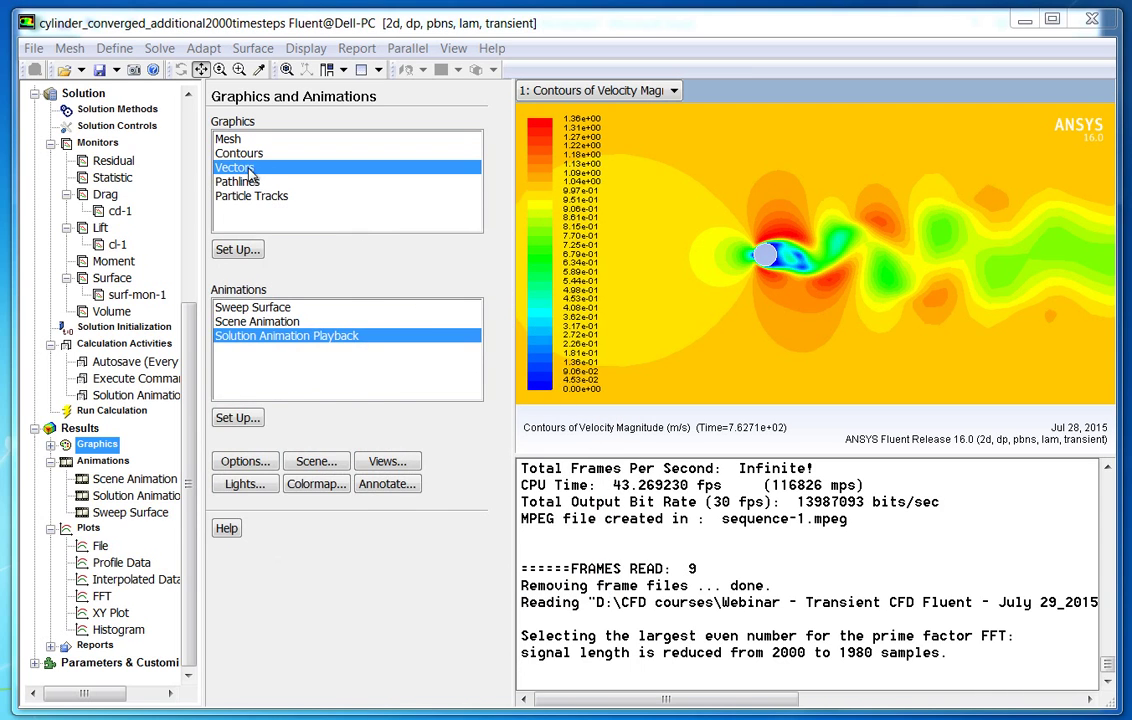
double_click(250, 169)
click(313, 605)
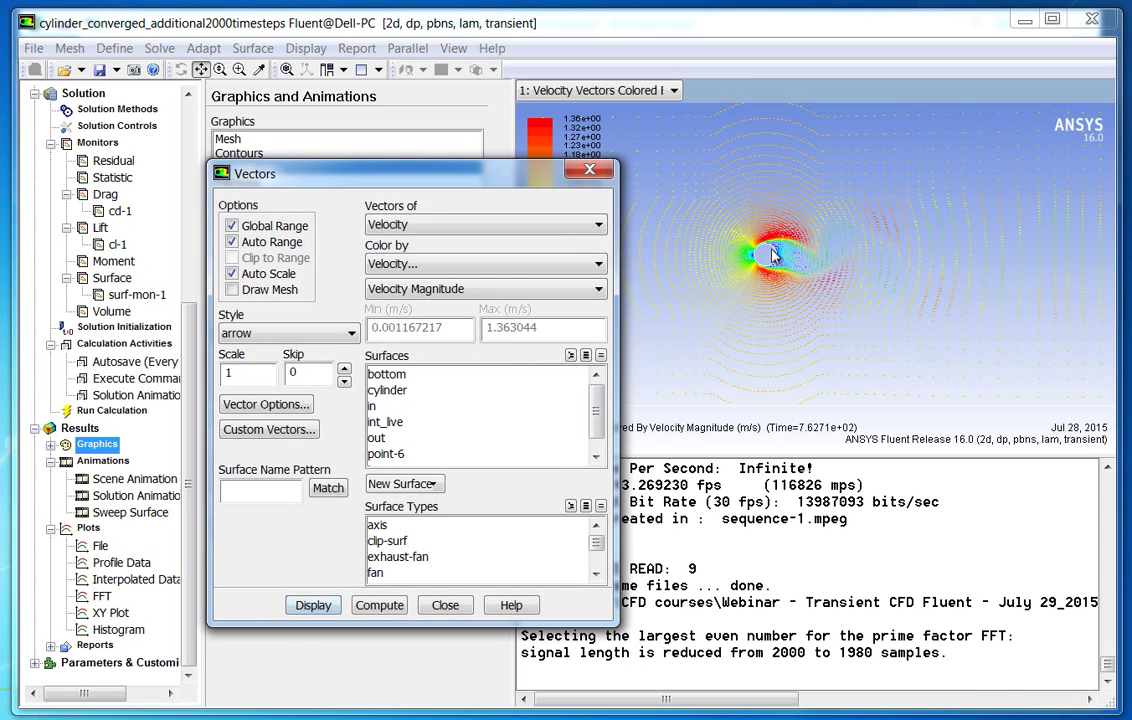
drag(640, 168, 770, 262)
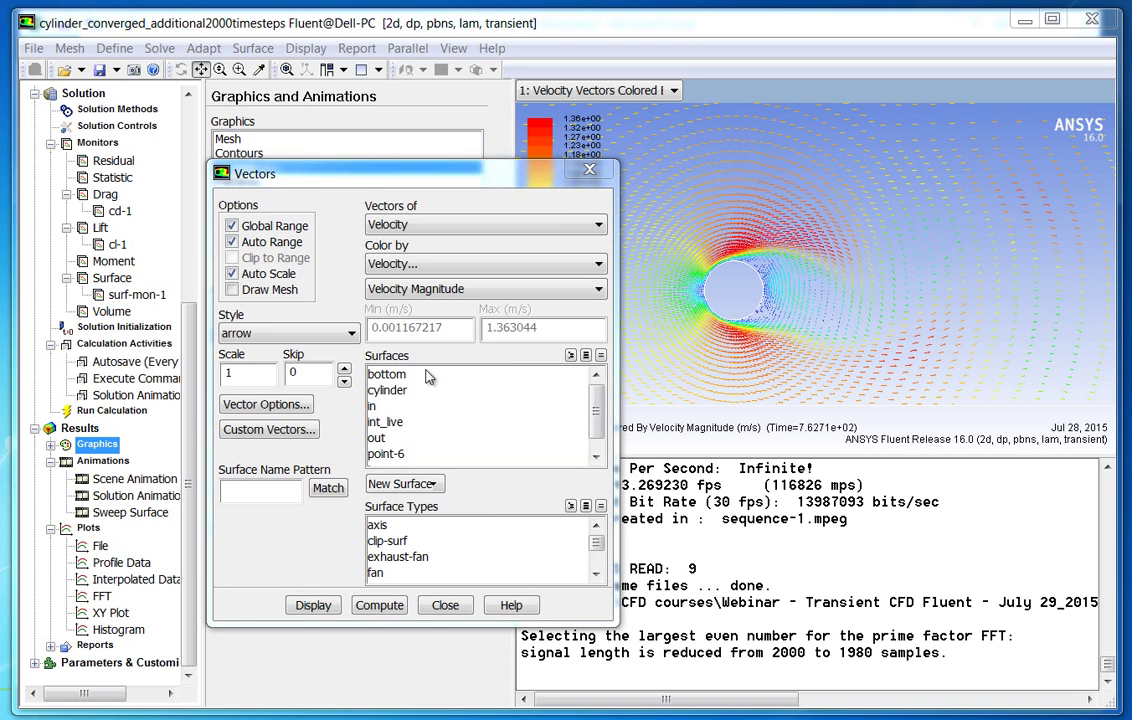
Set the vector skip to 3, redisplay the vectors and examine them close to the cylinder.
click(344, 369)
click(344, 369)
click(344, 369)
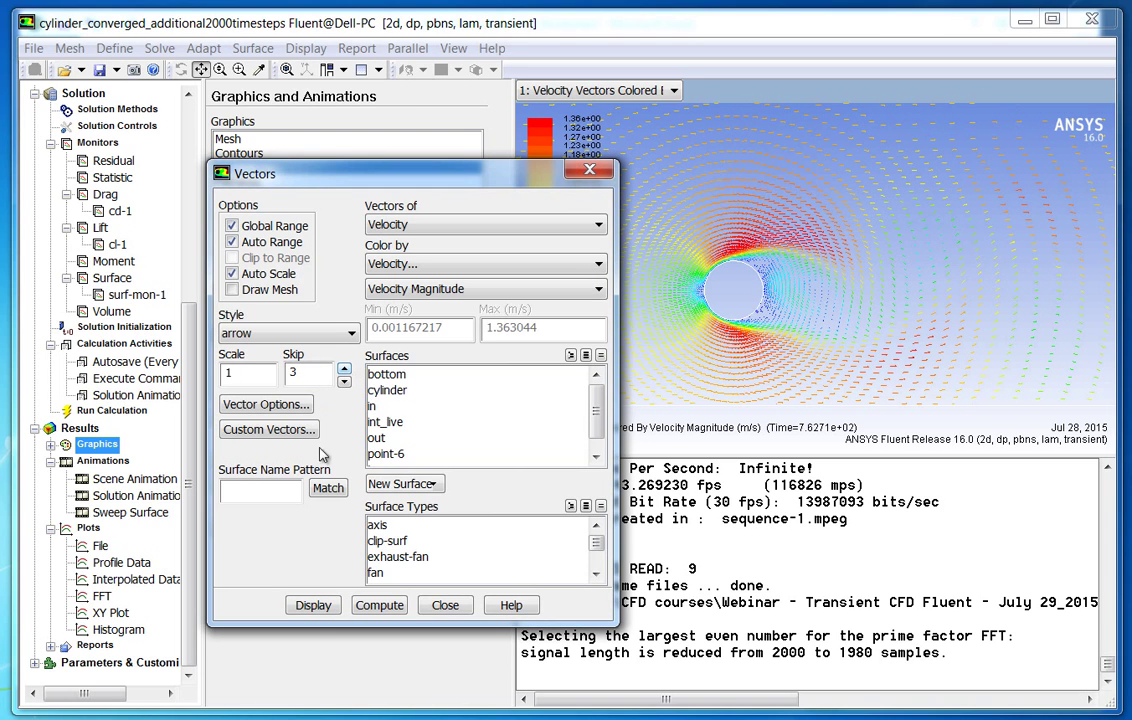
click(313, 605)
drag(737, 237, 740, 306)
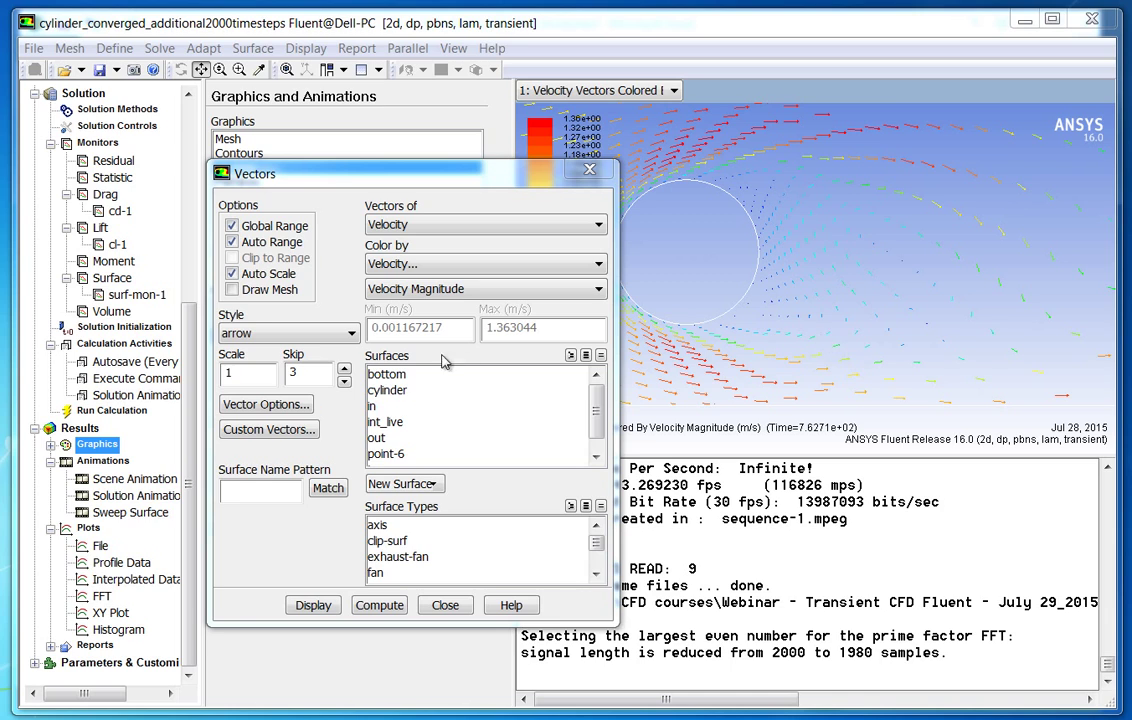
Set the vector skip to 5 and redisplay the velocity vectors.
click(344, 369)
click(344, 369)
click(313, 603)
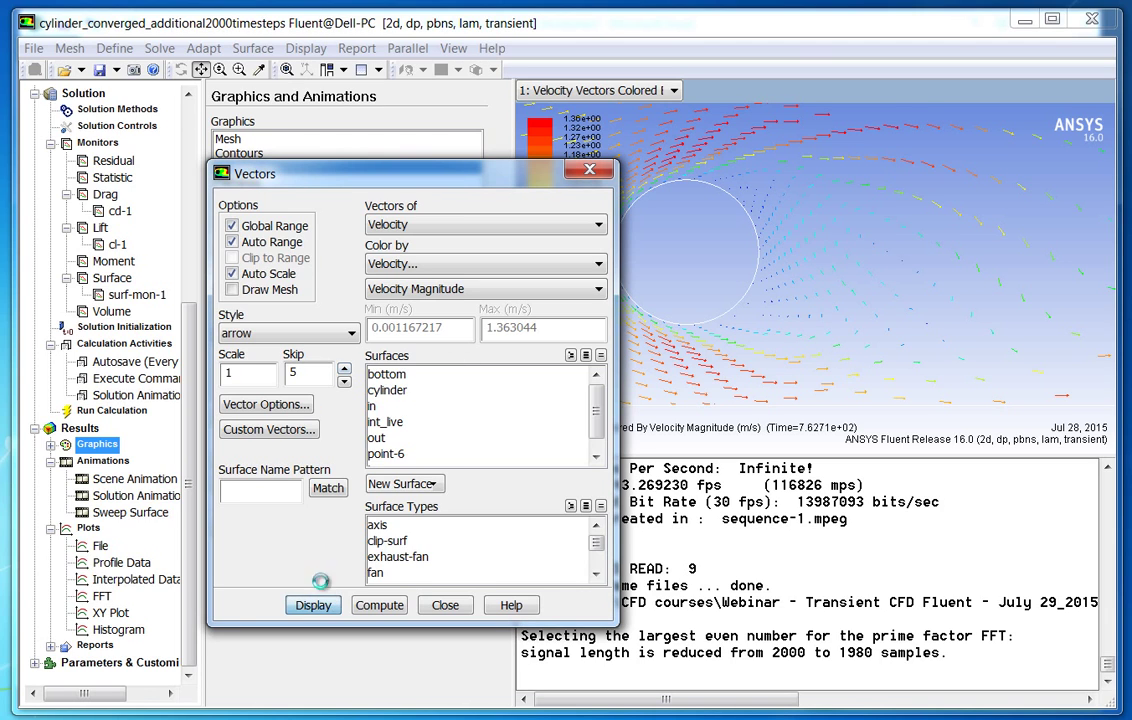
Enable the In Plane and Fixed Length vector options, redisplay the vectors and inspect the field around the cylinder.
click(256, 405)
click(232, 369)
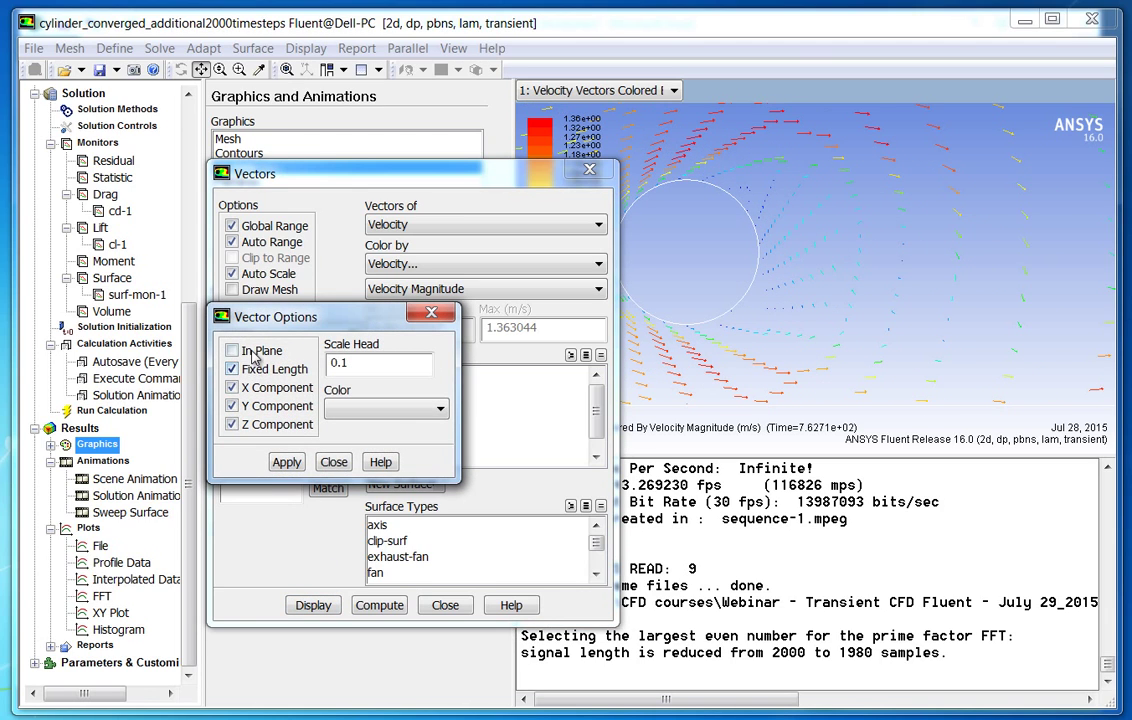
click(232, 350)
click(287, 461)
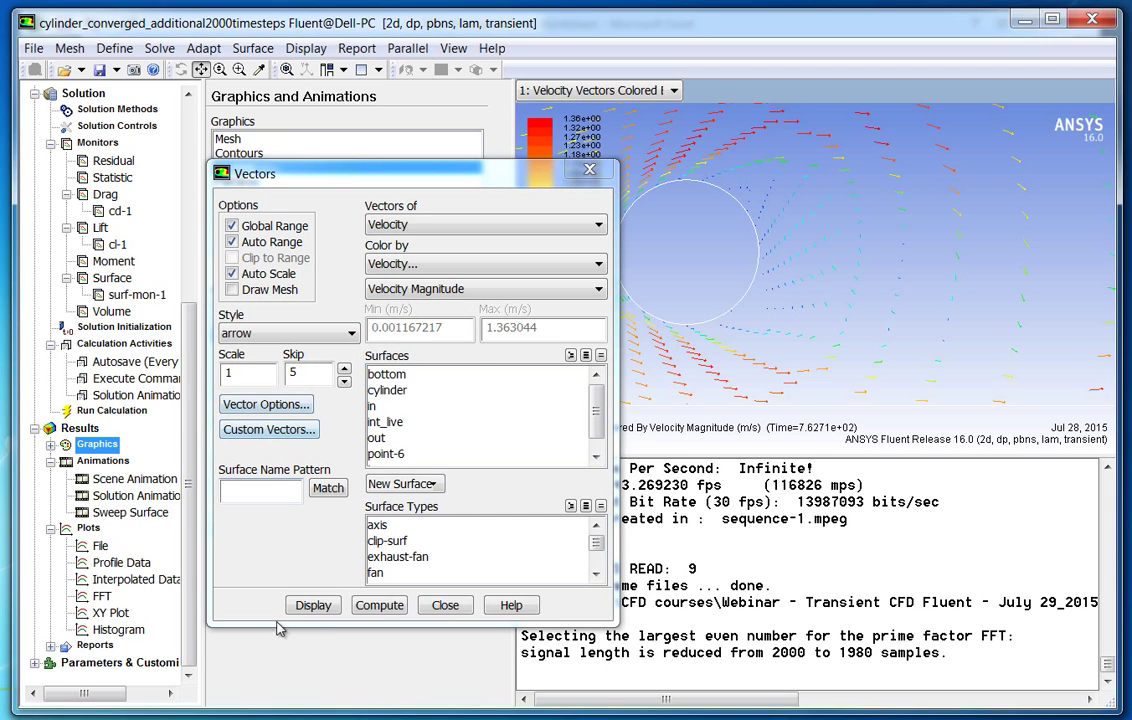
click(313, 605)
scroll(830, 240, down, 5)
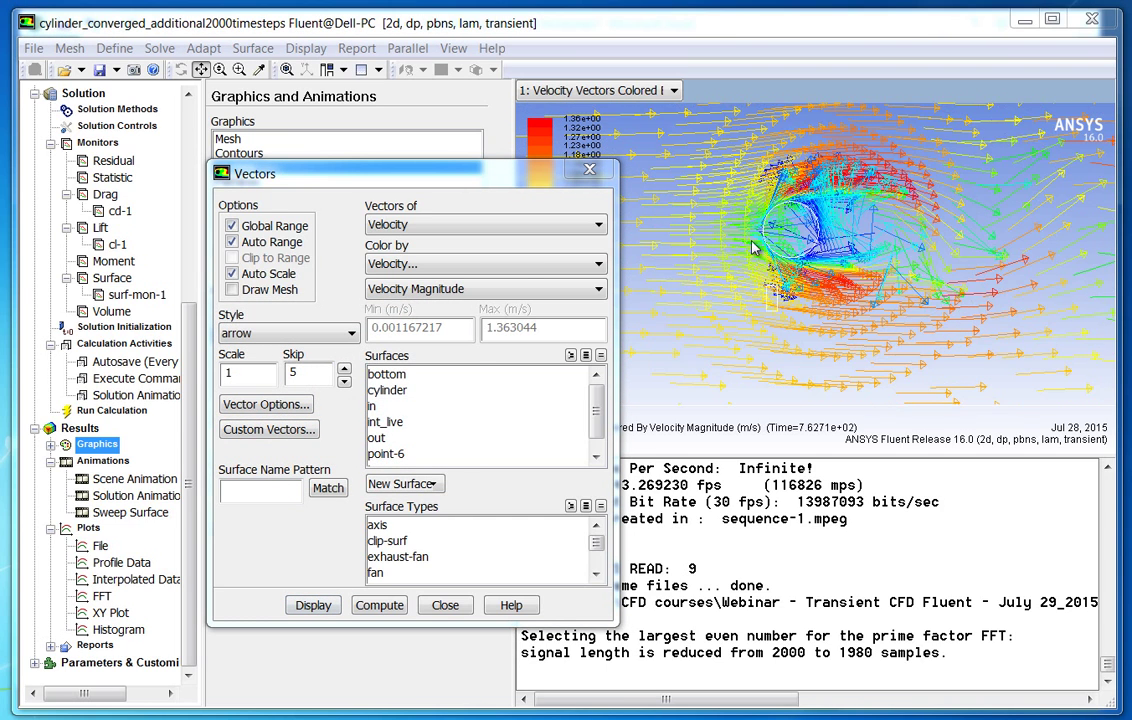
drag(767, 148, 898, 299)
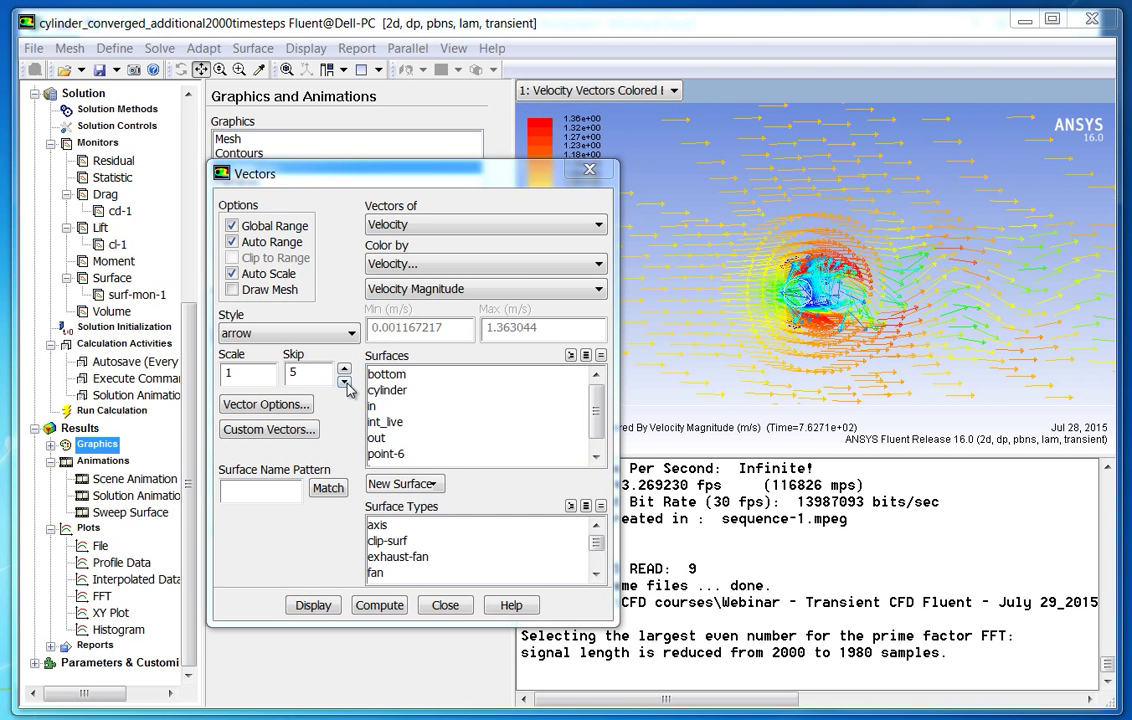
Set the vector skip to 2.
click(344, 383)
click(344, 383)
click(344, 383)
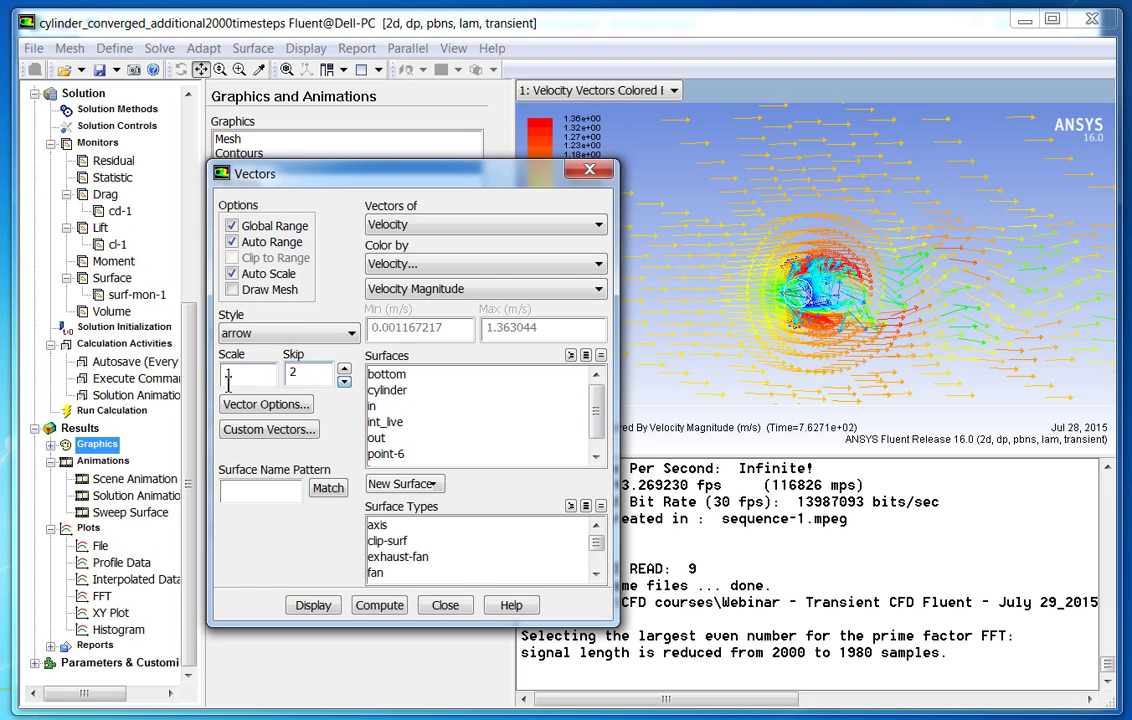